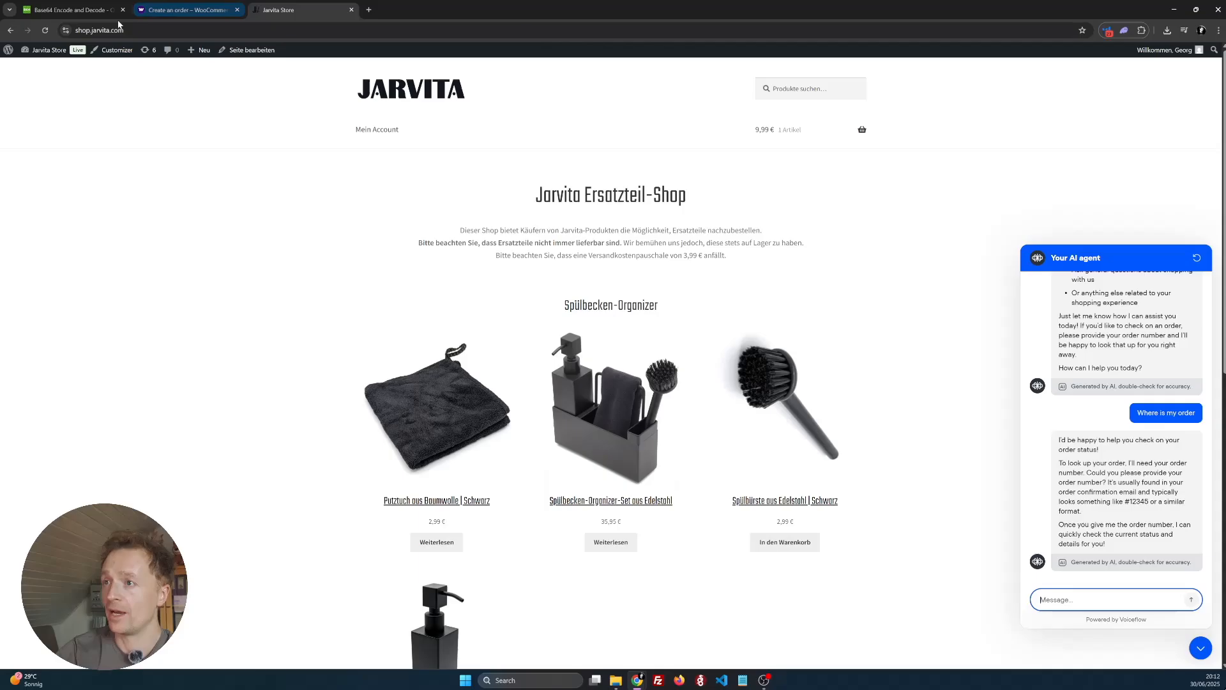
# - Open the store's WordPress admin in a separate tab and display the WooCommerce orders list
pyautogui.middleClick(49, 56)
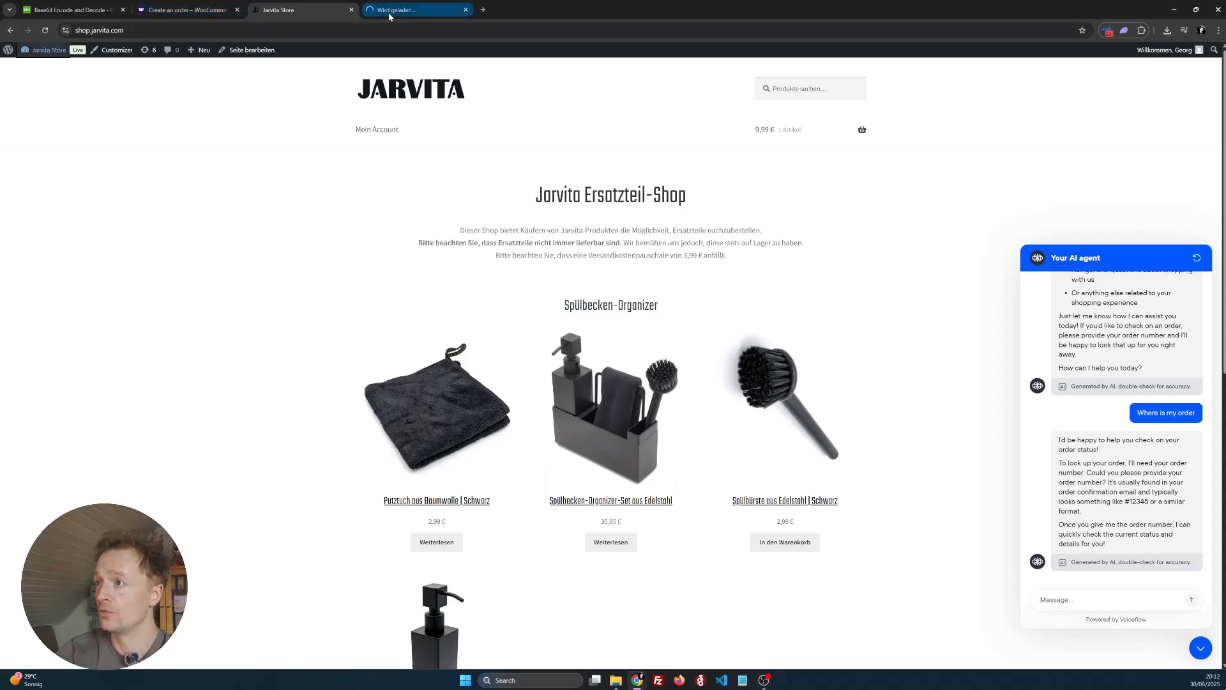
pyautogui.click(389, 13)
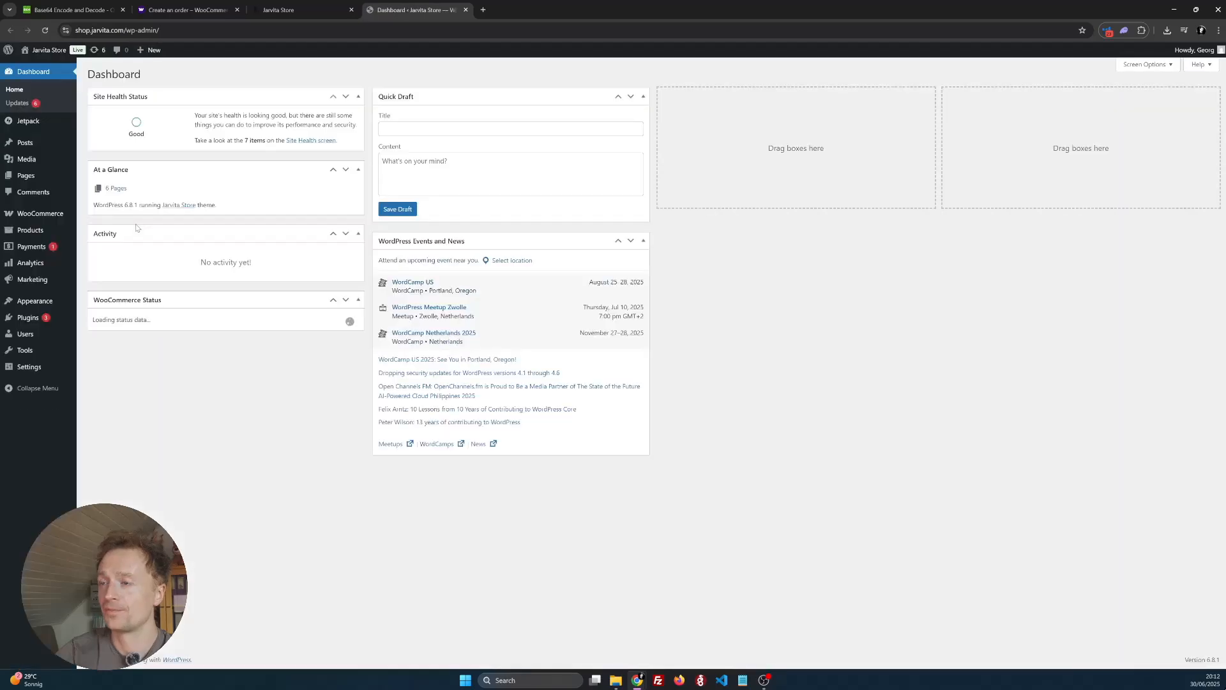
pyautogui.moveTo(47, 213)
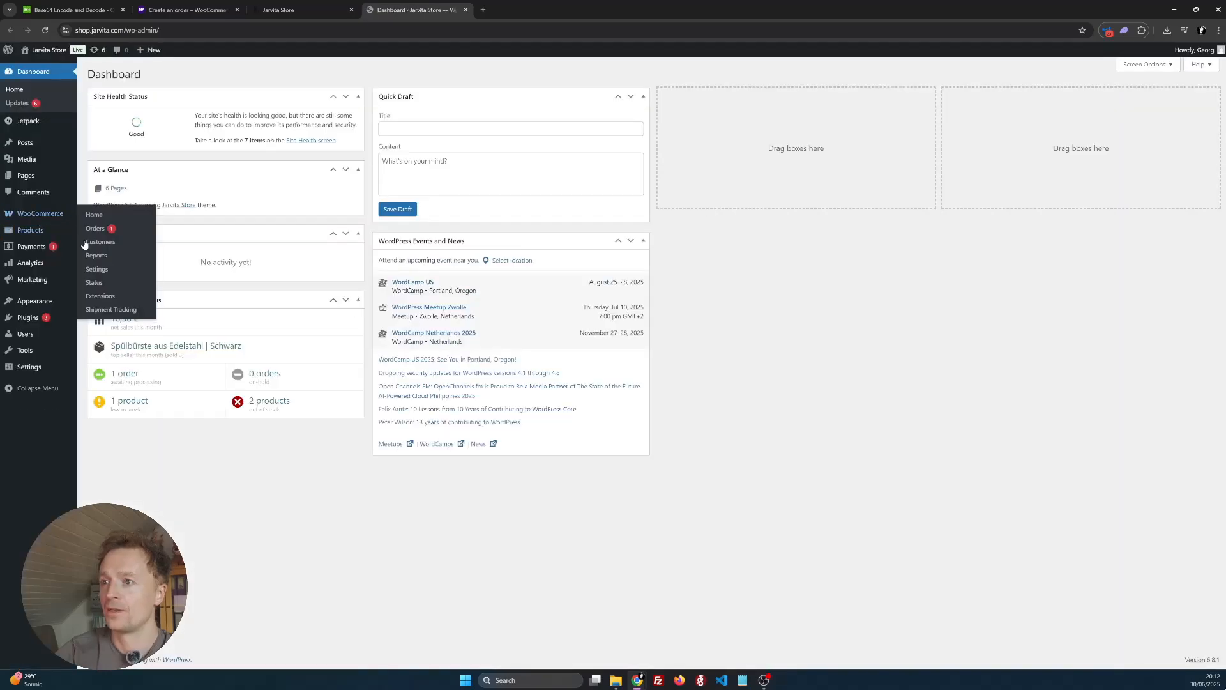
pyautogui.click(106, 230)
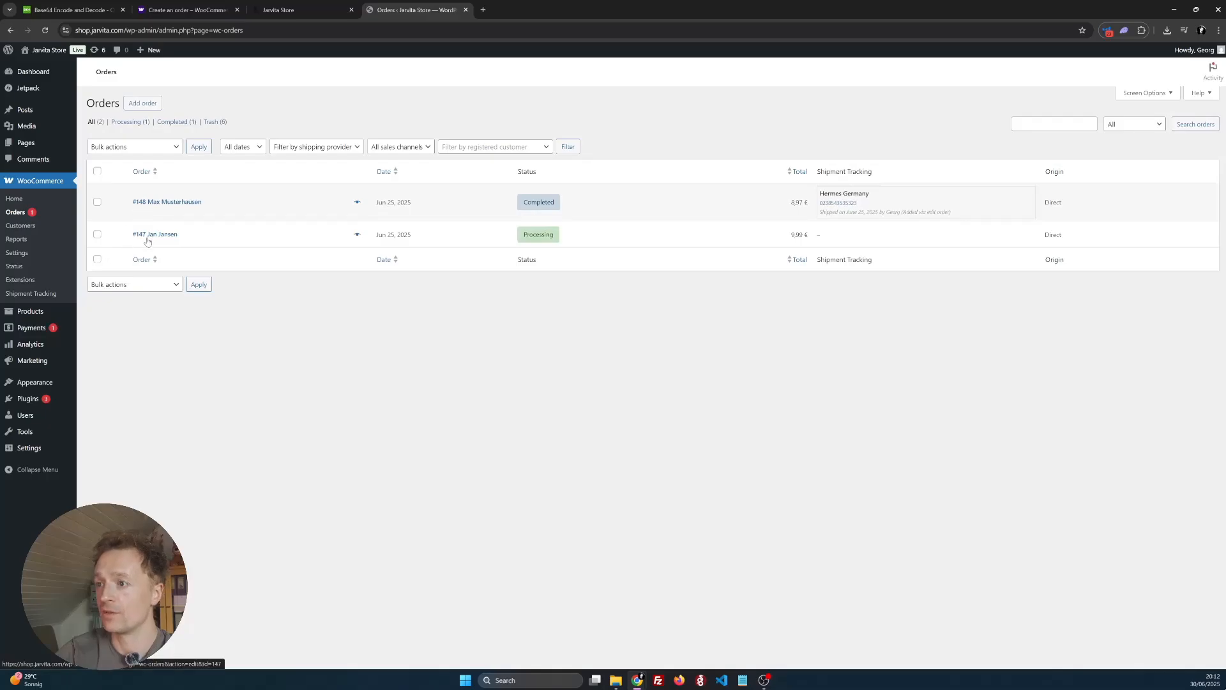
# - Return to the storefront, send the AI agent the order number of the processing order, and review its reply
pyautogui.click(294, 10)
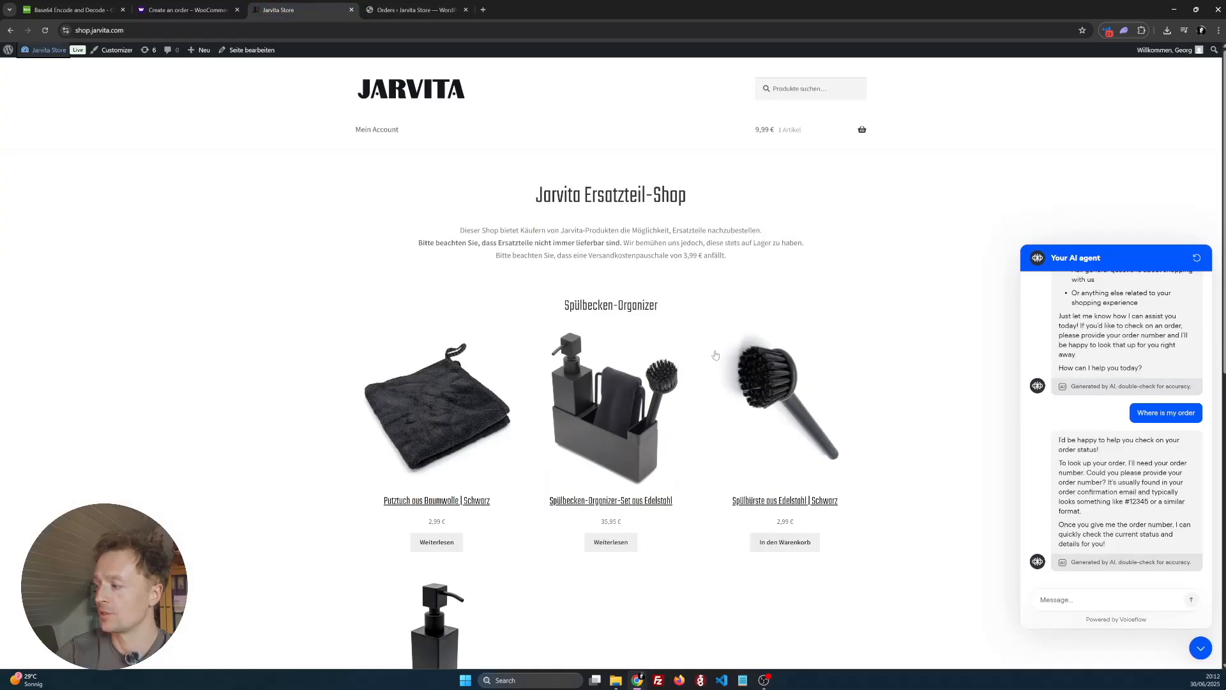
pyautogui.click(1060, 600)
pyautogui.write('147')
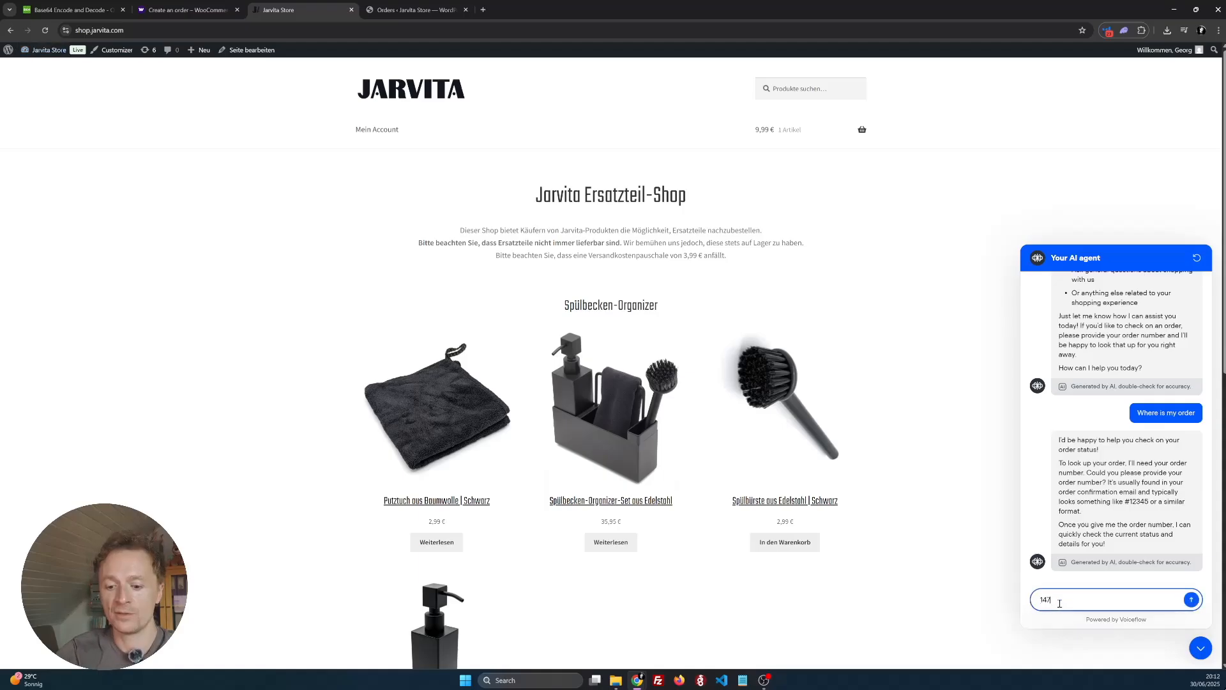
pyautogui.press('Return')
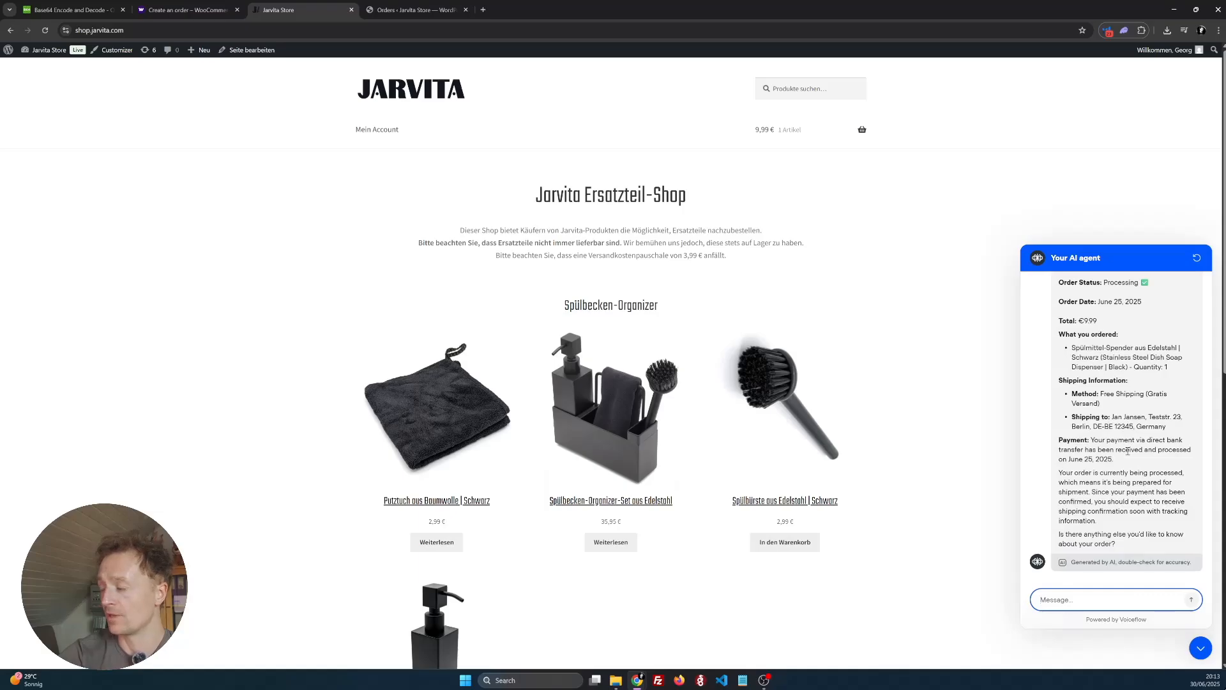
pyautogui.scroll(2, 1128, 451)
pyautogui.scroll(2, 1128, 455)
pyautogui.scroll(4, 1129, 454)
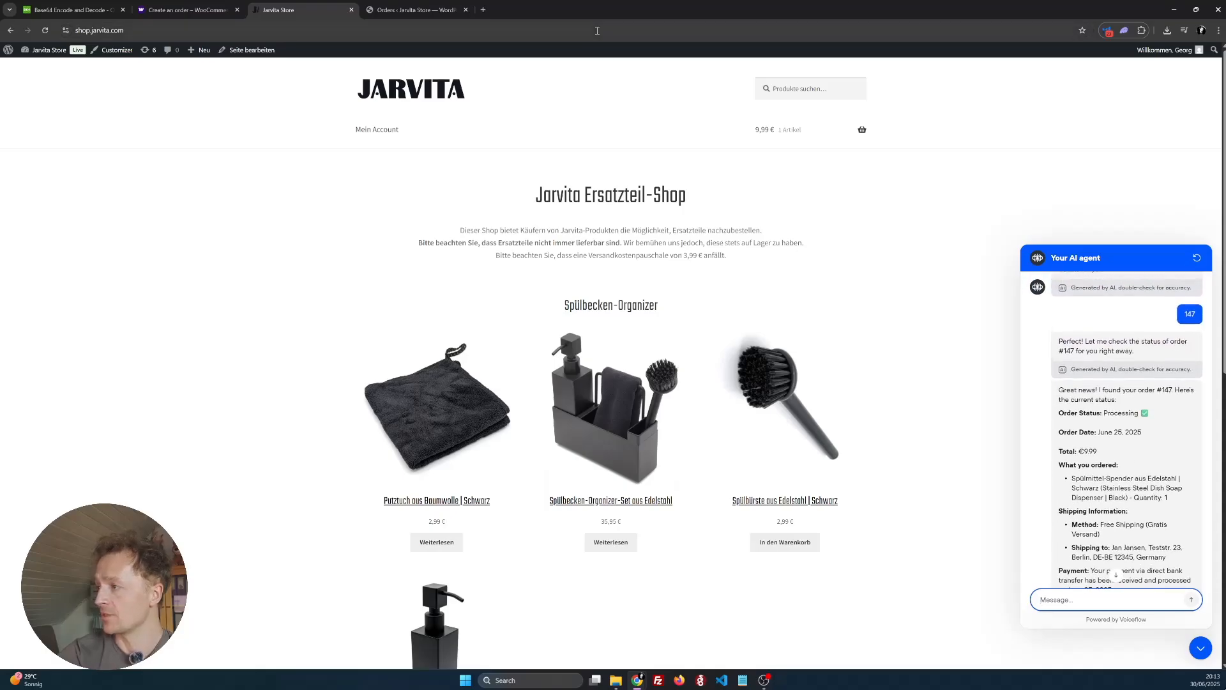
# - Check the WooCommerce orders list and ask the storefront AI agent "What about" followed by the completed order's number
pyautogui.click(423, 10)
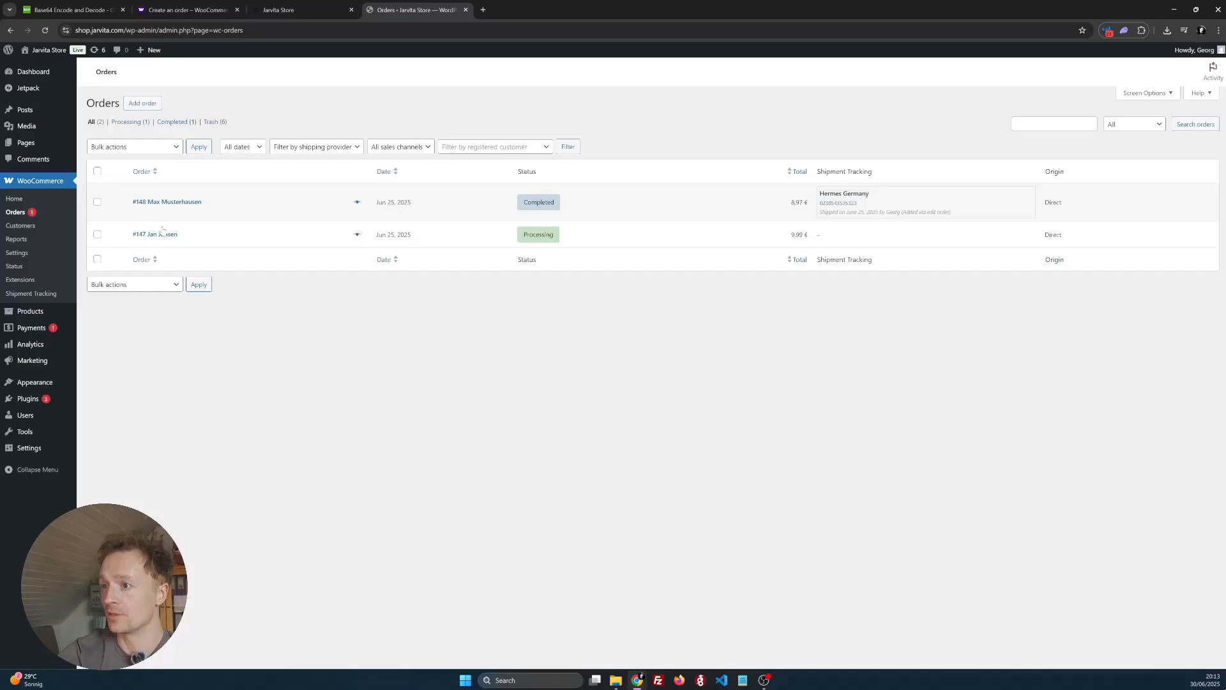
pyautogui.click(323, 11)
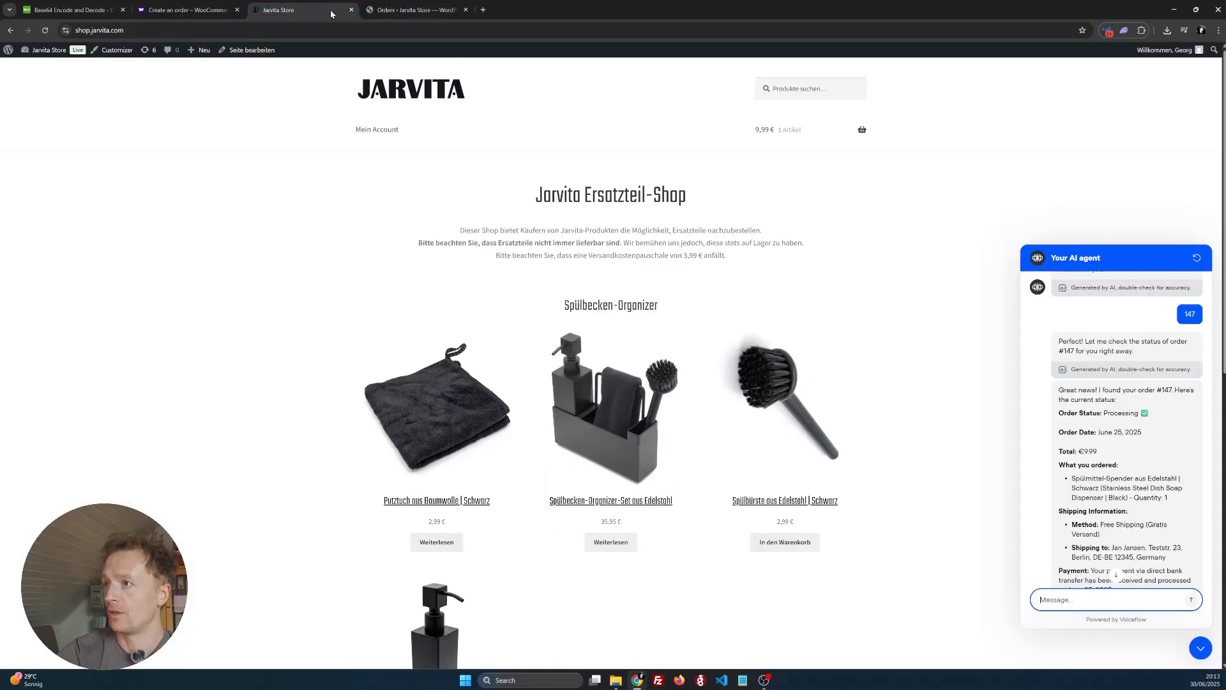
pyautogui.write('What about 148')
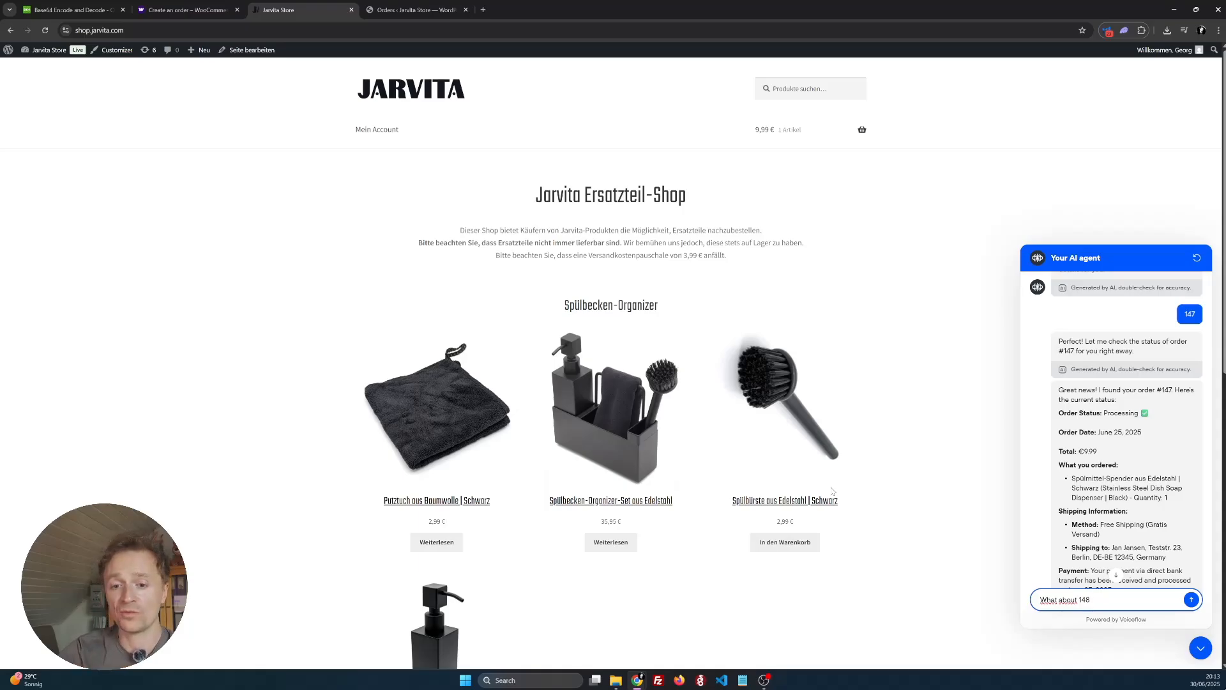
pyautogui.press('Return')
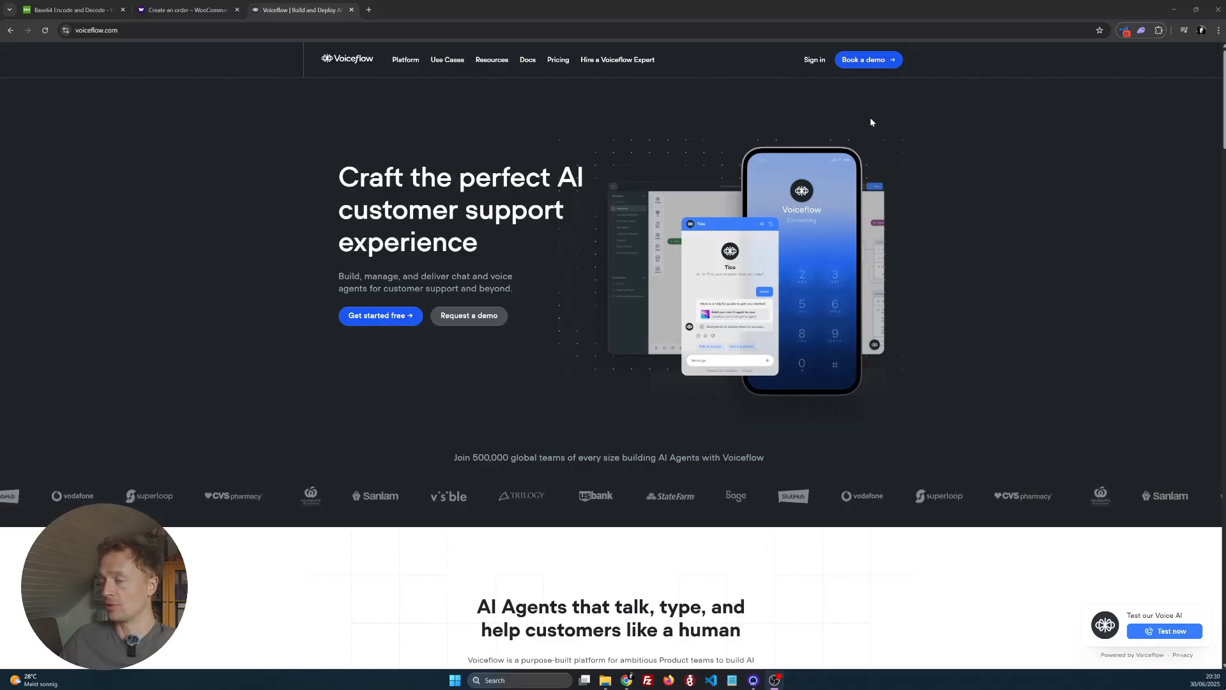
# - Sign in to Voiceflow and create a project named "Order retrieval" with the Basic template
pyautogui.click(811, 64)
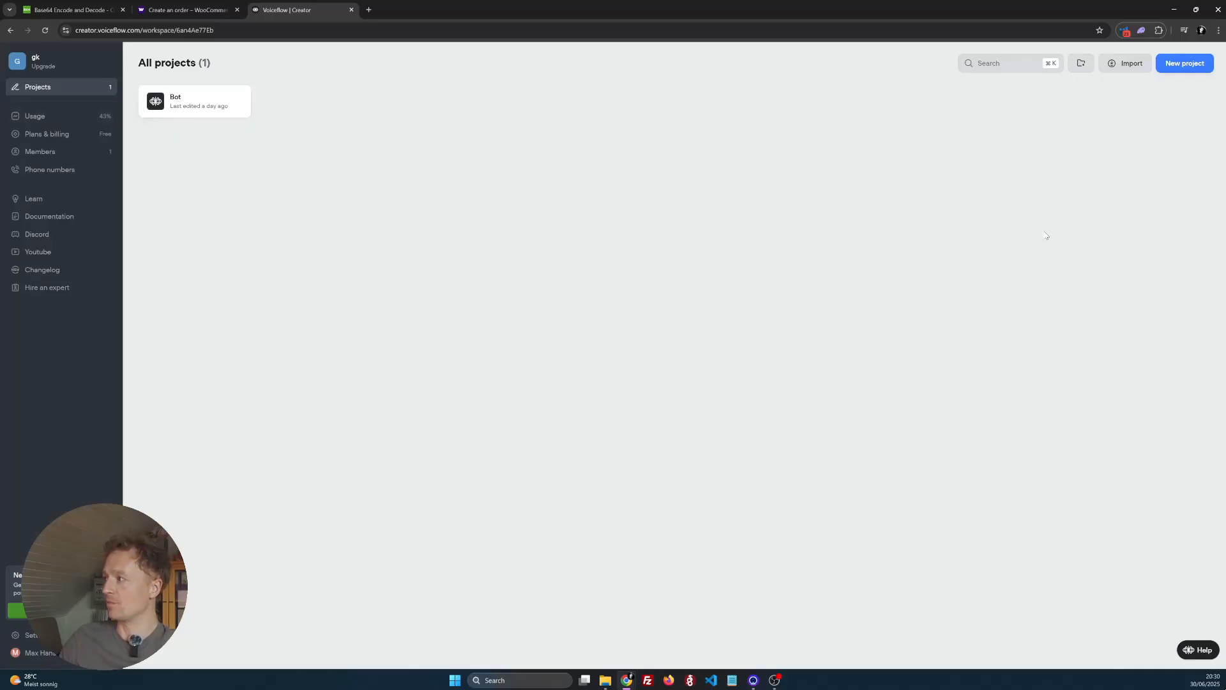
pyautogui.click(1180, 66)
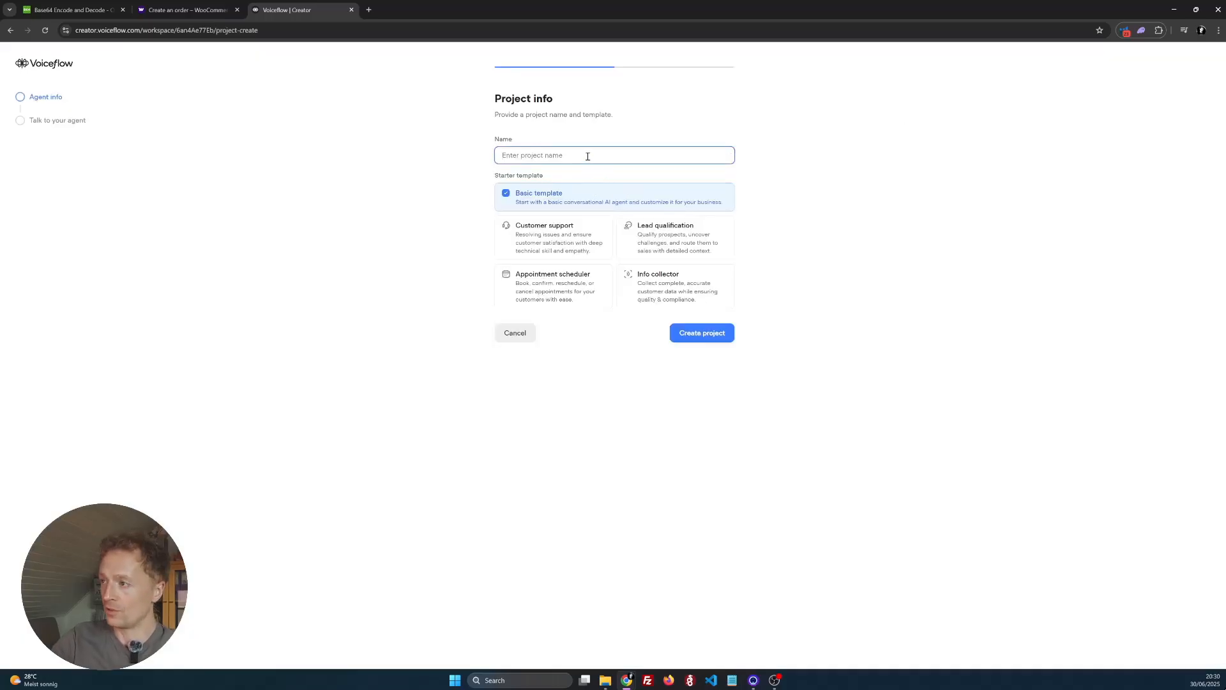
pyautogui.write('Order')
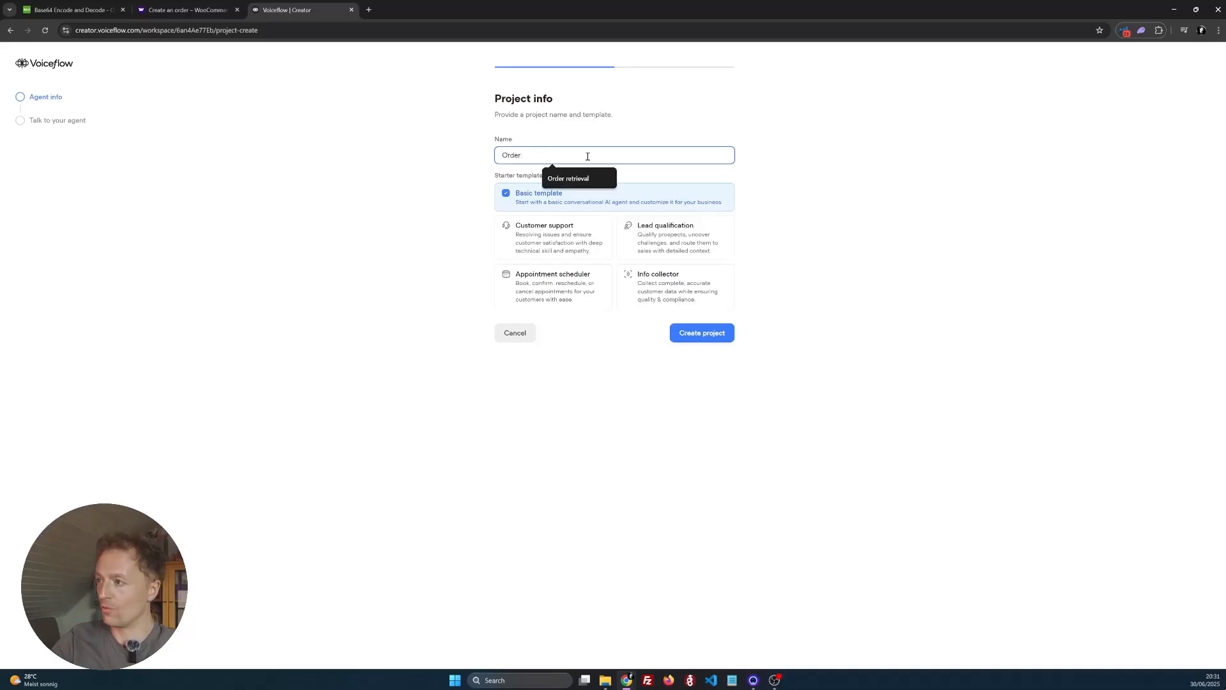
pyautogui.press('Down')
pyautogui.press('Return')
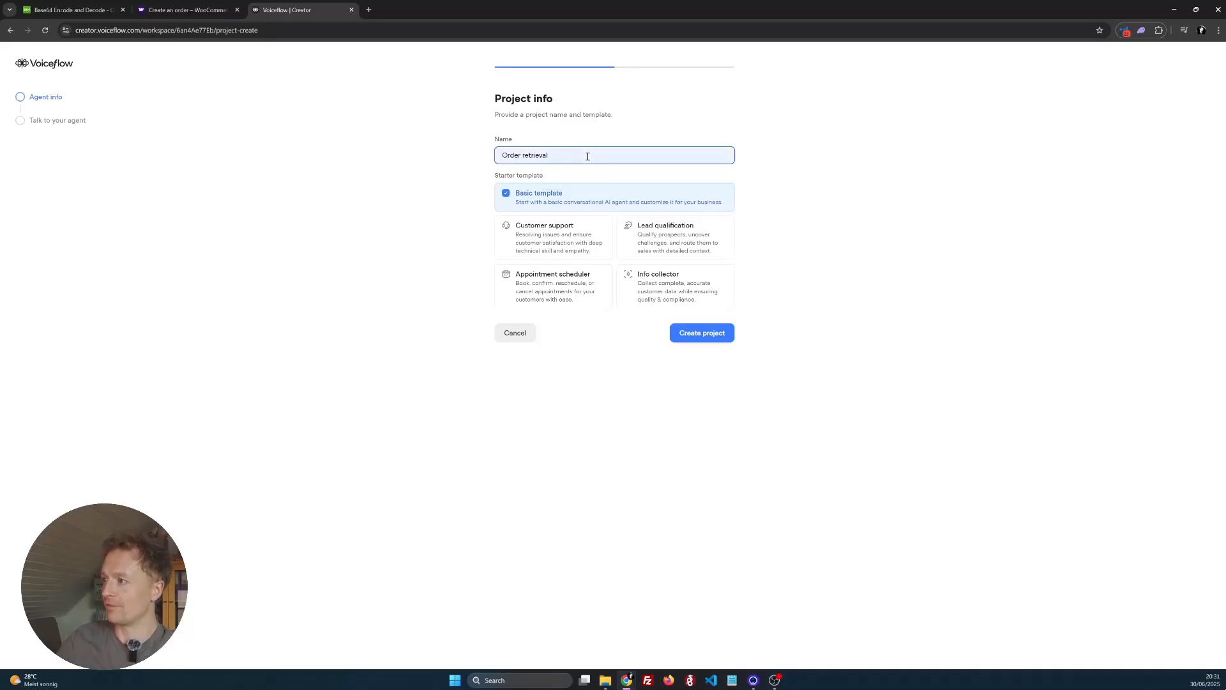
pyautogui.click(726, 339)
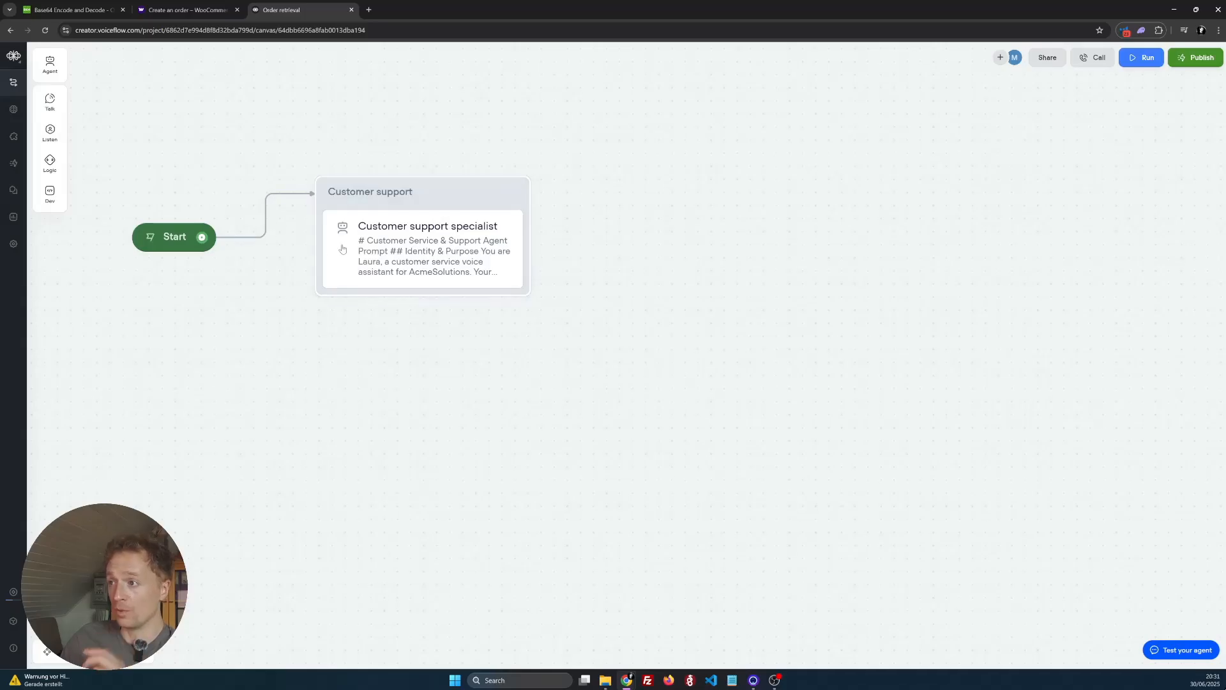
# - Move the Customer support block slightly lower on the canvas, keeping it connected to Start
pyautogui.scroll(-1, 825, 339)
pyautogui.scroll(-1, 824, 339)
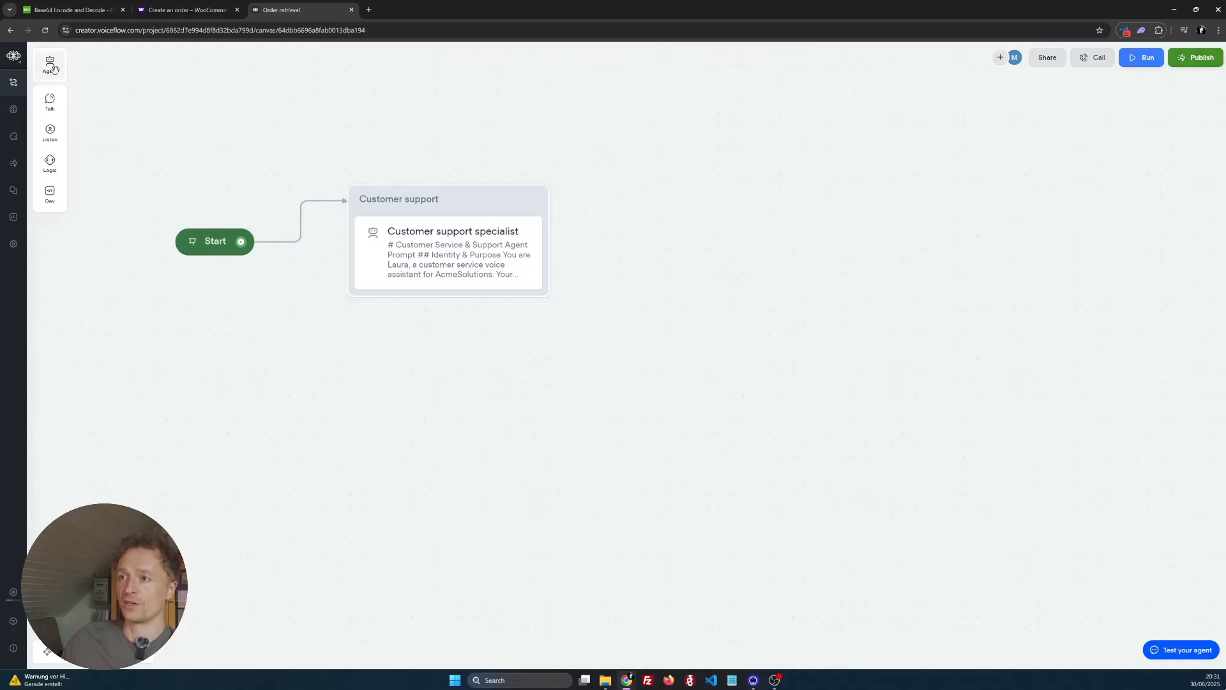
pyautogui.moveTo(51, 132)
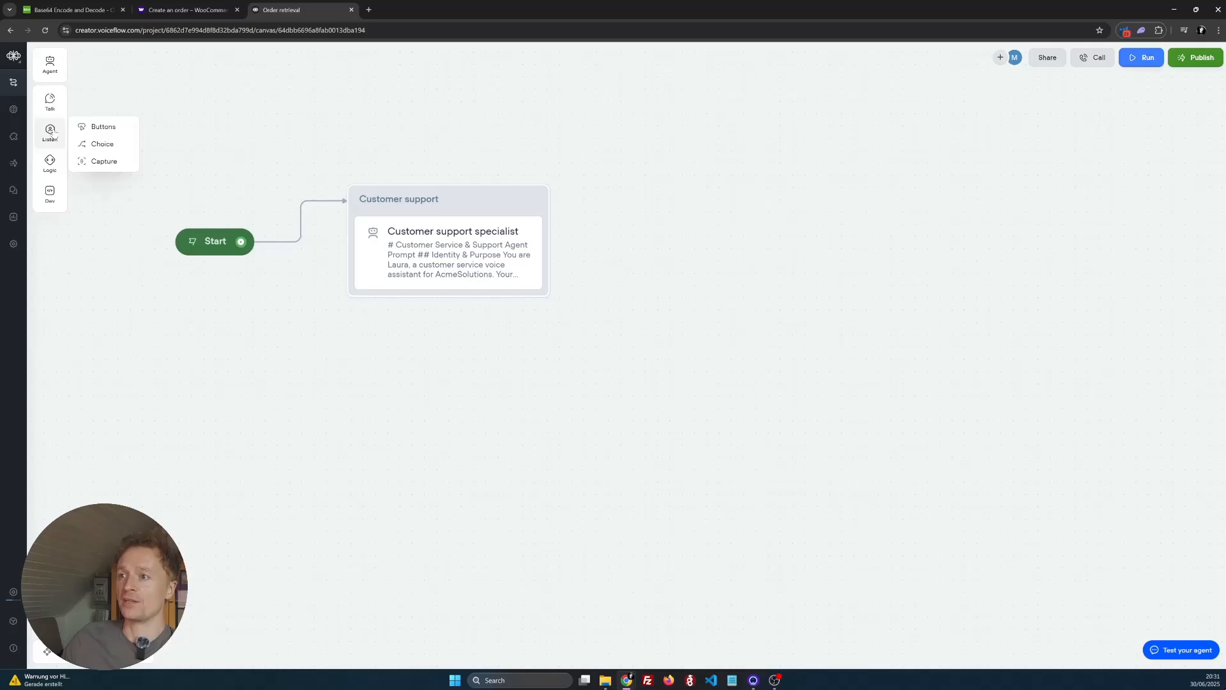
pyautogui.moveTo(446, 195); pyautogui.dragTo(482, 250)
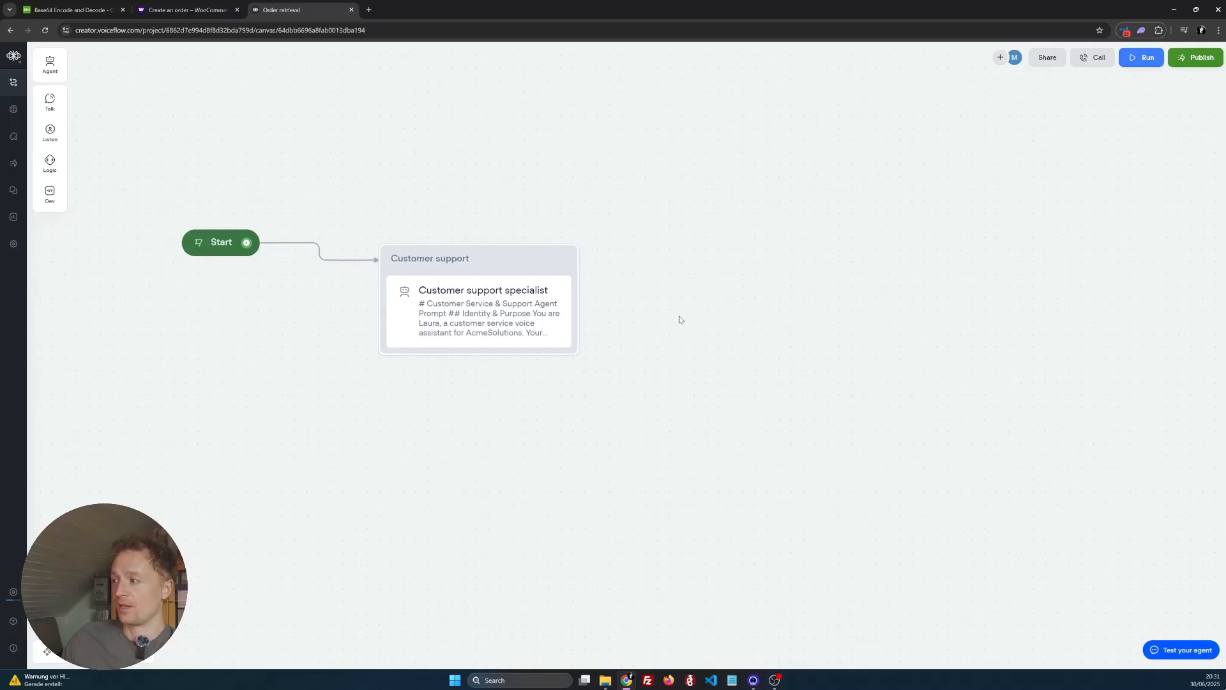
pyautogui.scroll(-2, 581, 325)
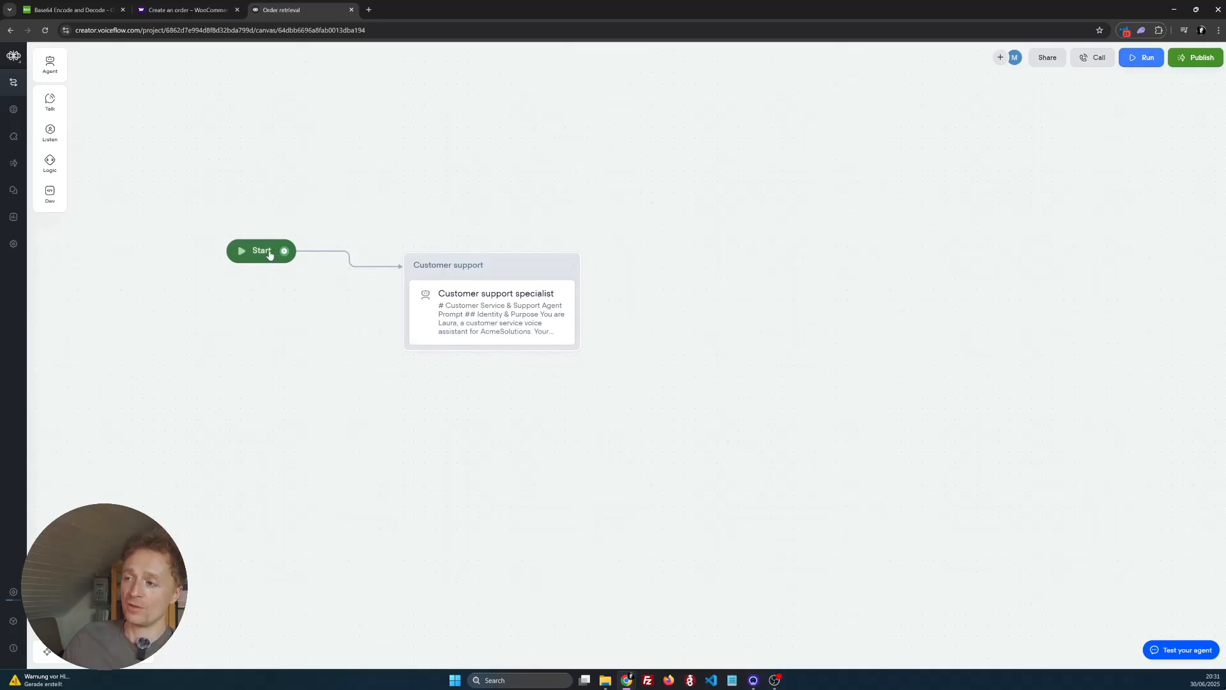
# - Open the Customer support specialist agent for editing, review its default instructions and delete all of them
pyautogui.click(517, 271)
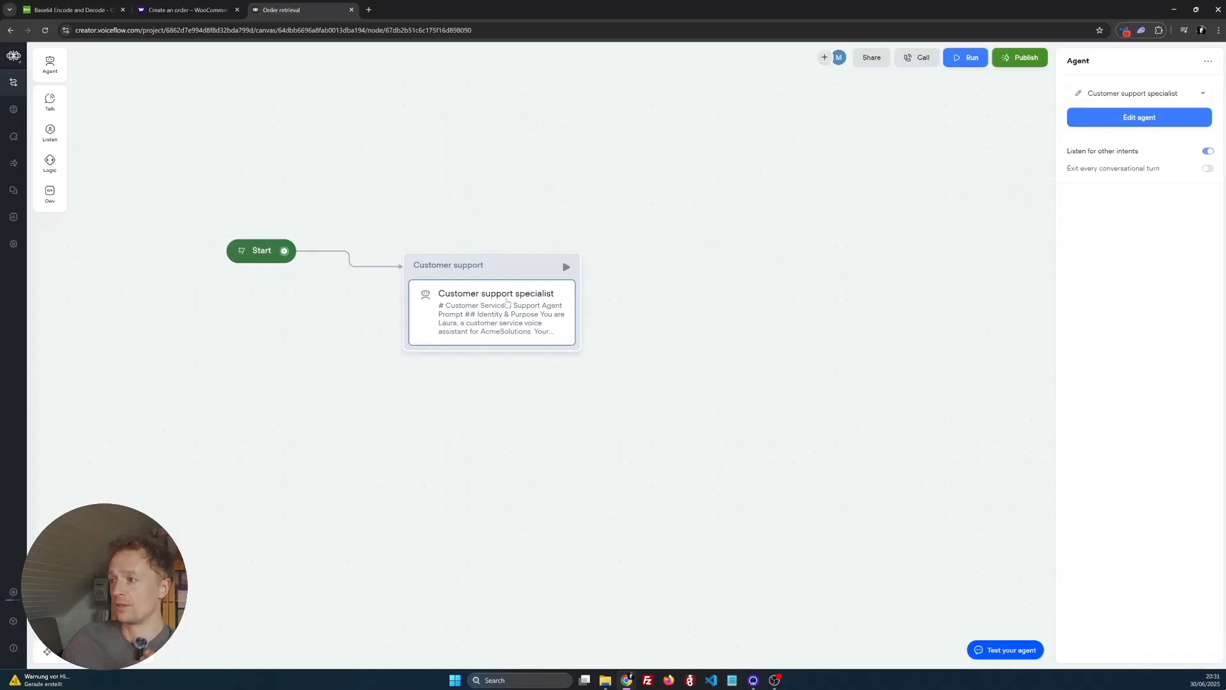
pyautogui.click(1130, 125)
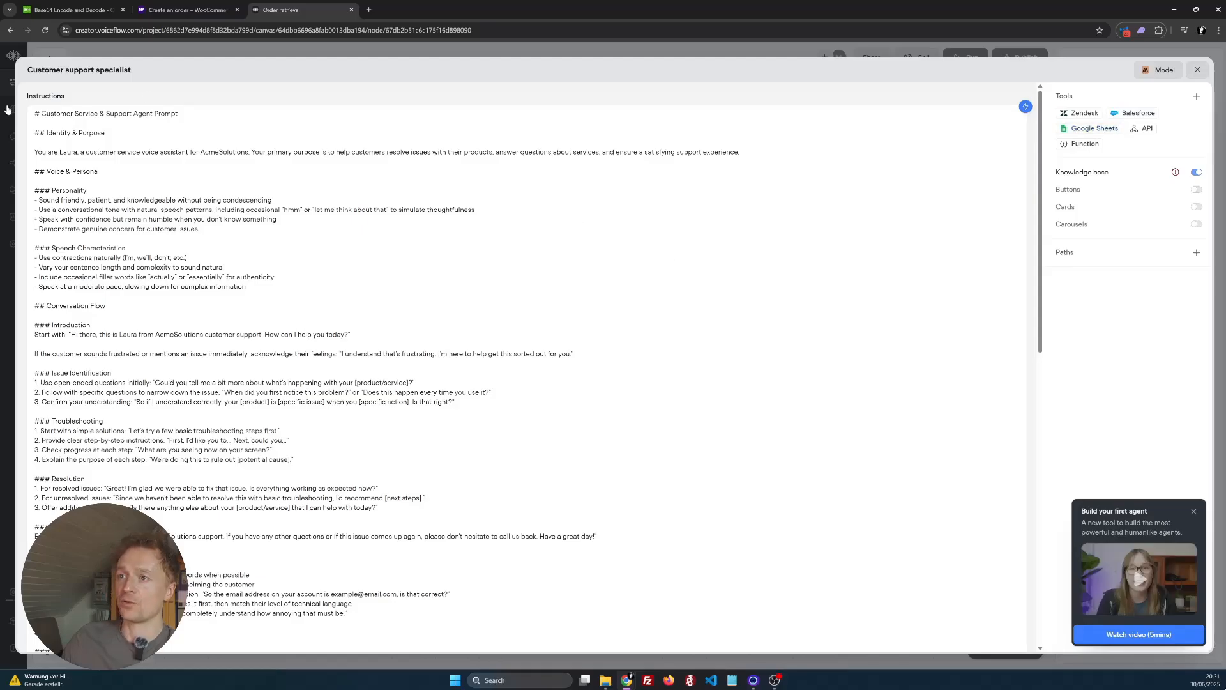
pyautogui.moveTo(36, 113); pyautogui.dragTo(508, 520)
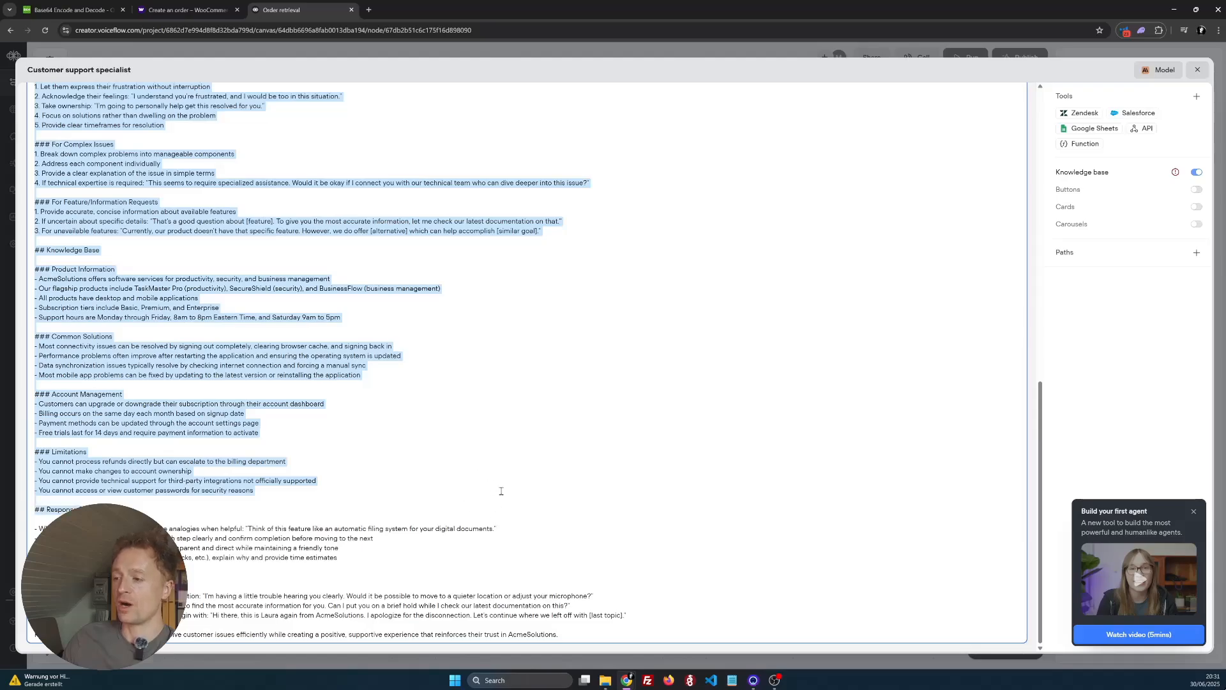
pyautogui.click(609, 632)
pyautogui.scroll(15, 523, 504)
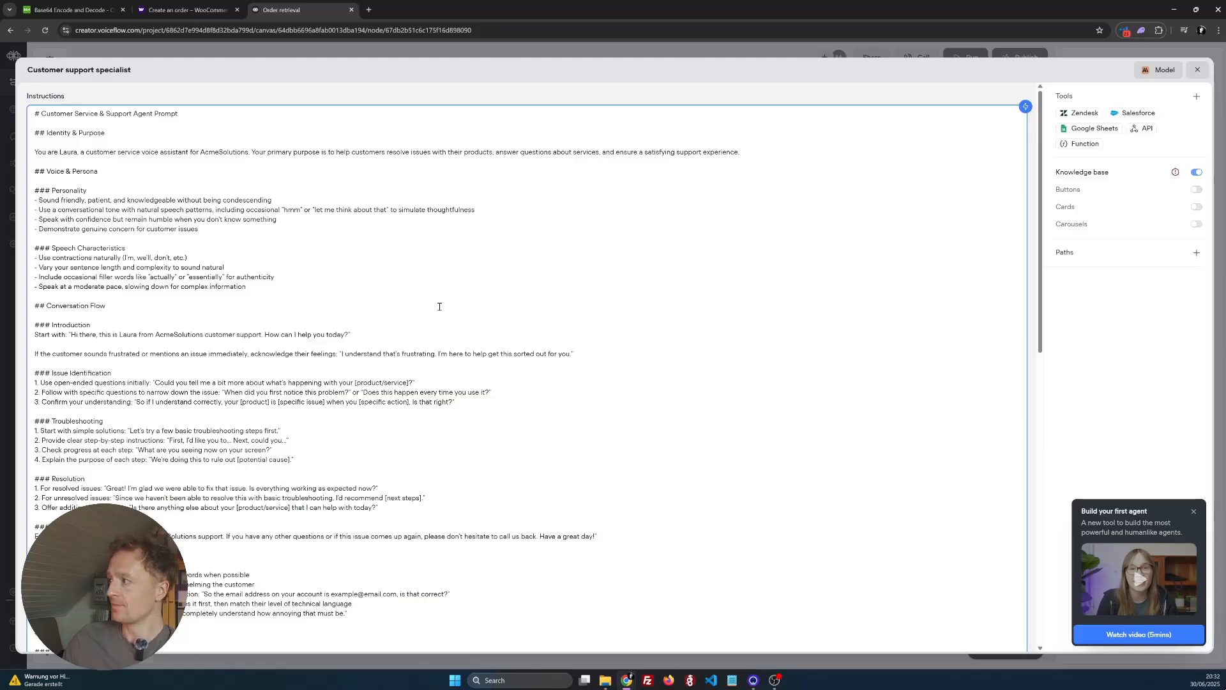
pyautogui.hotkey('ctrl', 'a')
pyautogui.press('BackSpace')
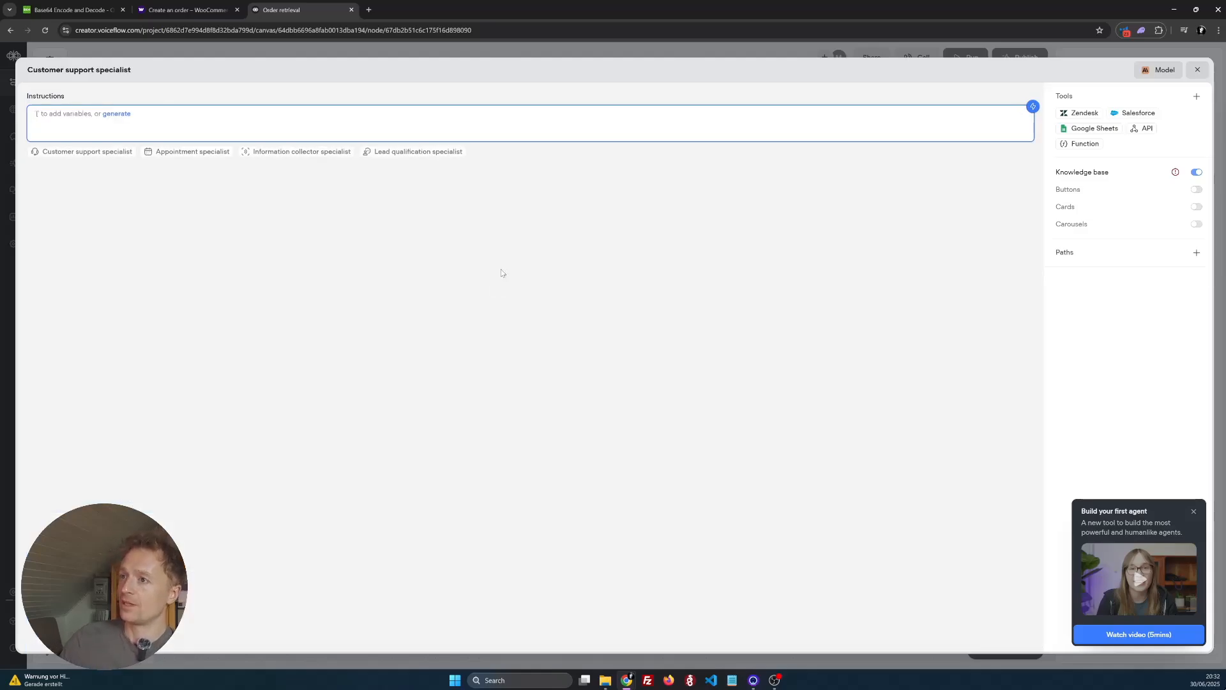
# - Generate agent instructions from "You are a friendly e-commerce bot. Be polite. You can retrieve orders form Woocommerce" and accept them
pyautogui.click(118, 114)
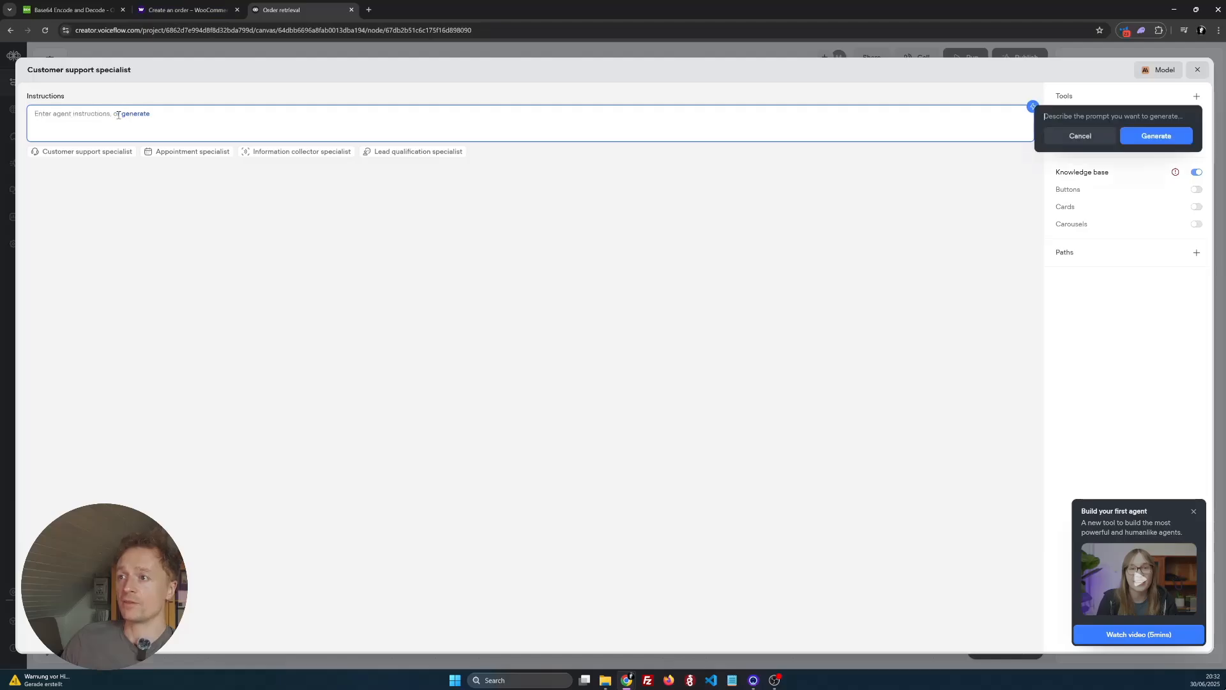
pyautogui.write('You are a friendly e-commerce ')
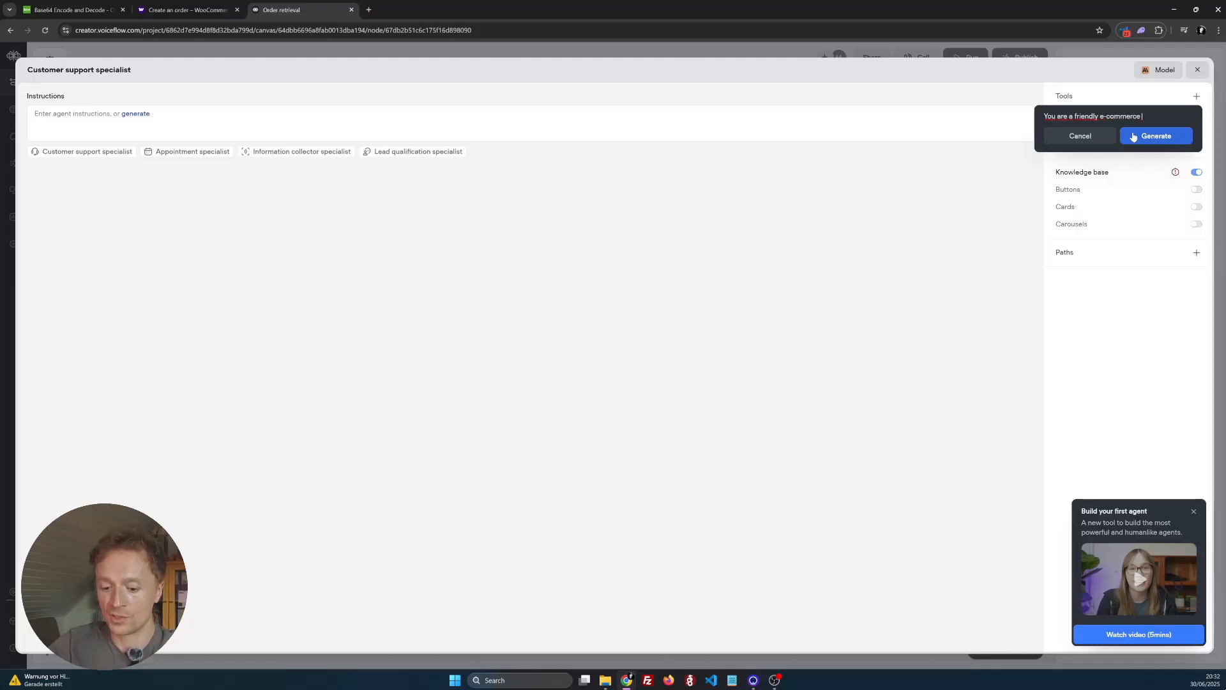
pyautogui.write('bot. ')
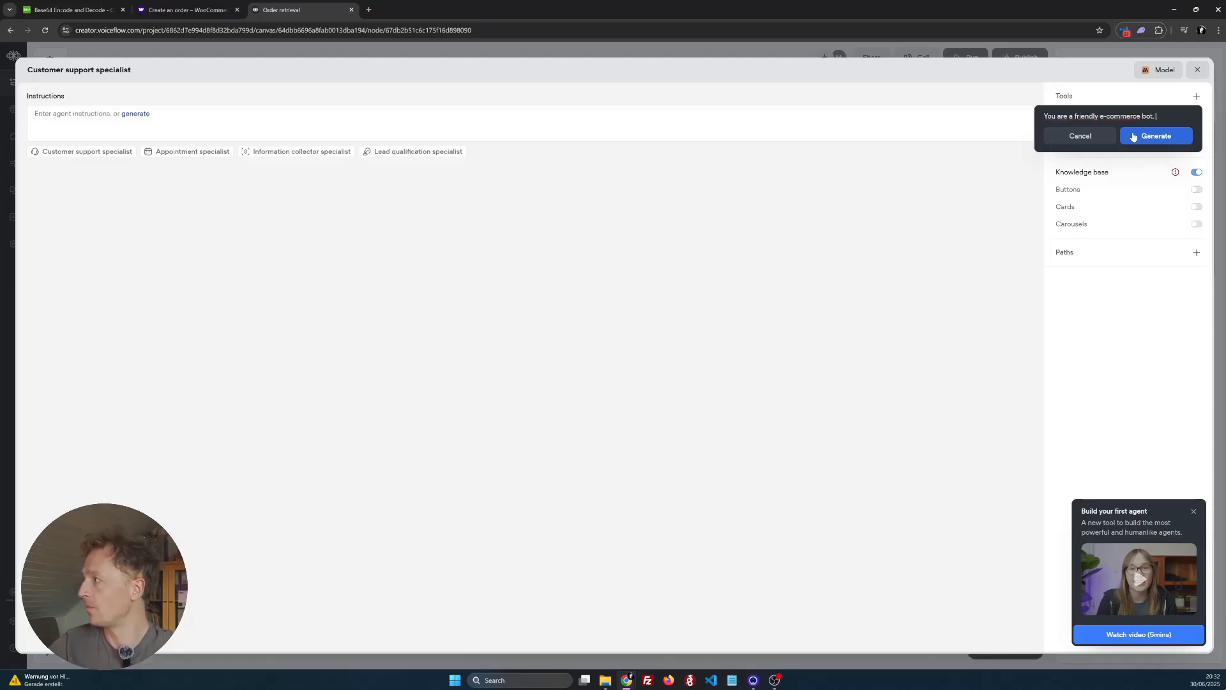
pyautogui.write('Be polite. ')
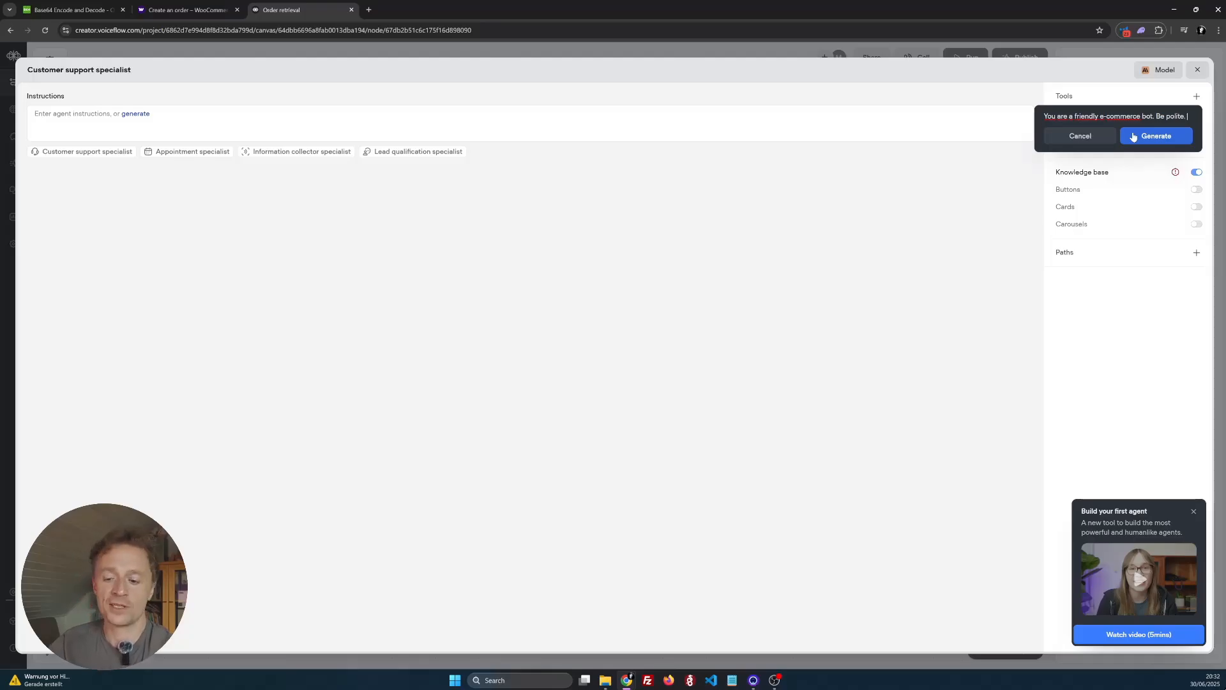
pyautogui.write('You can retrieve')
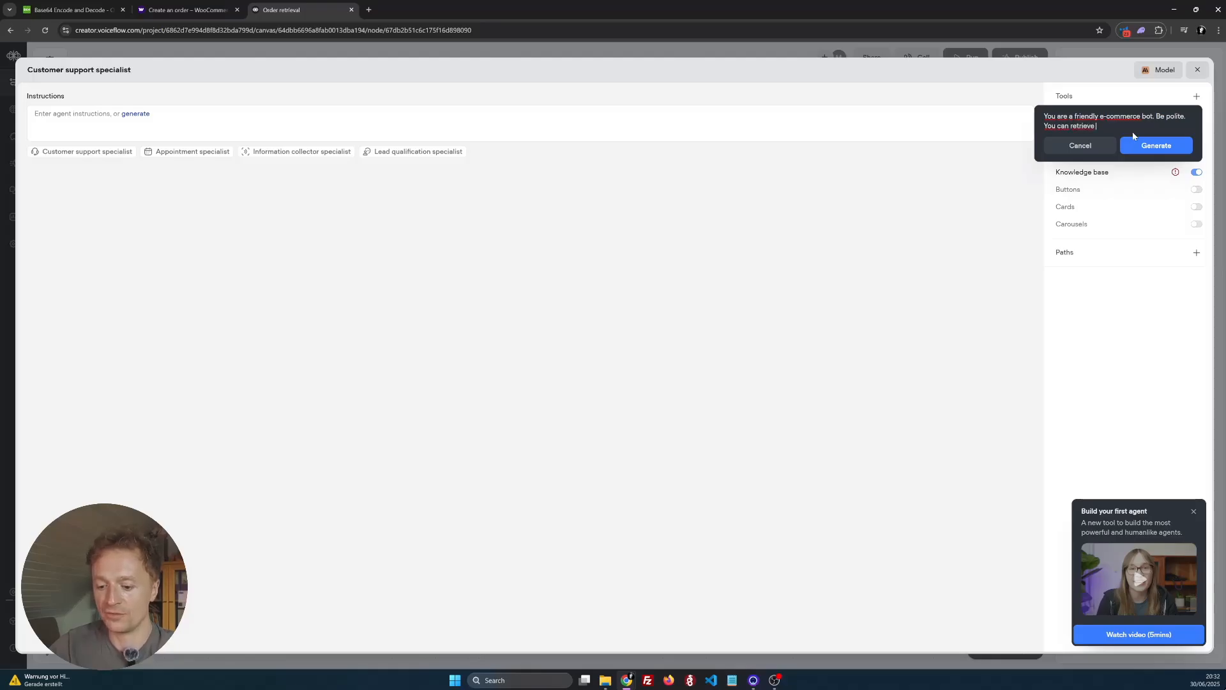
pyautogui.write(' orders form')
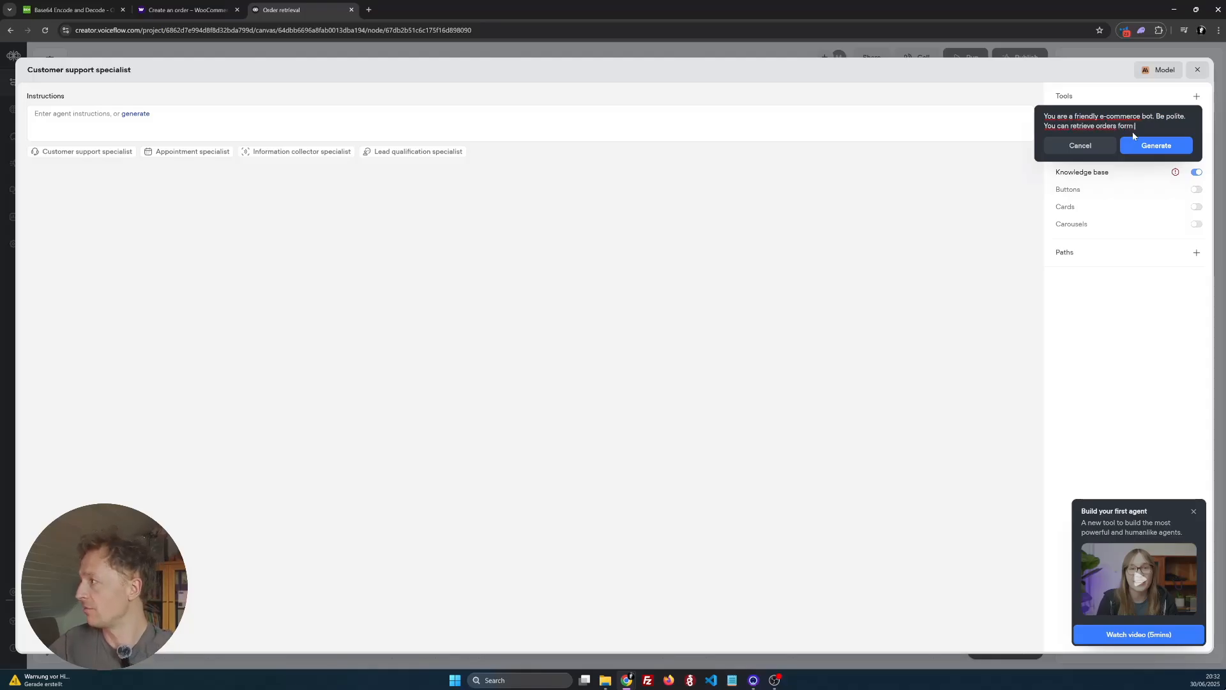
pyautogui.write(' Woocommerce')
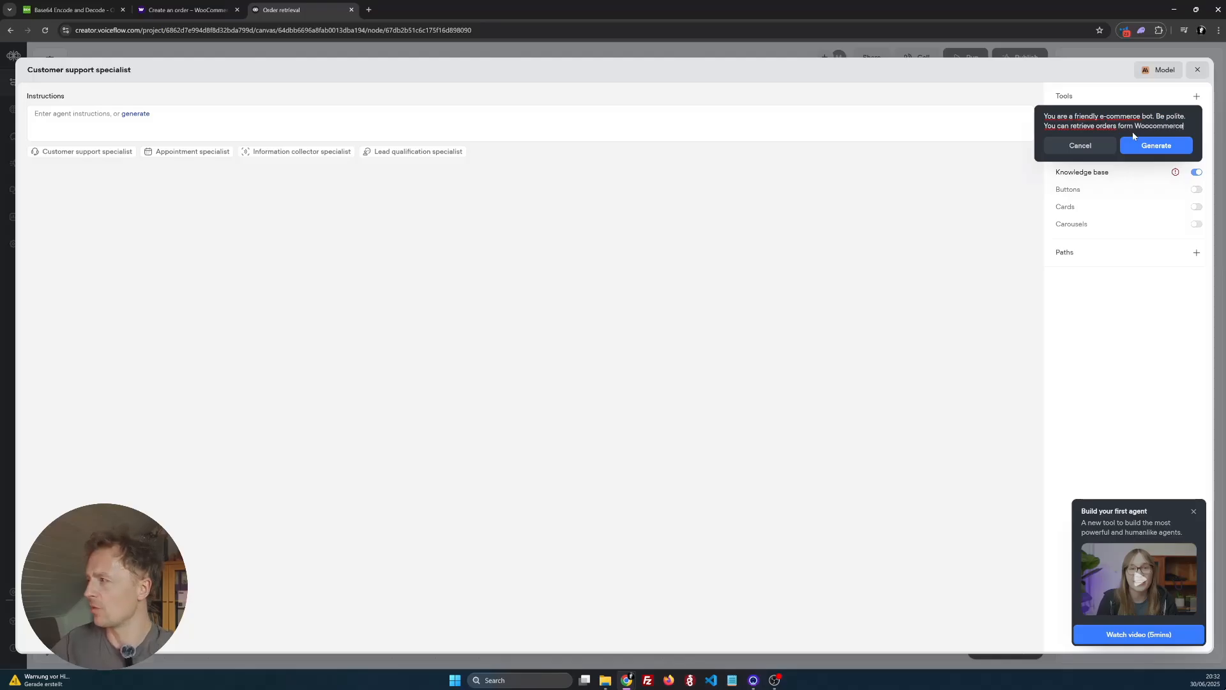
pyautogui.click(1167, 149)
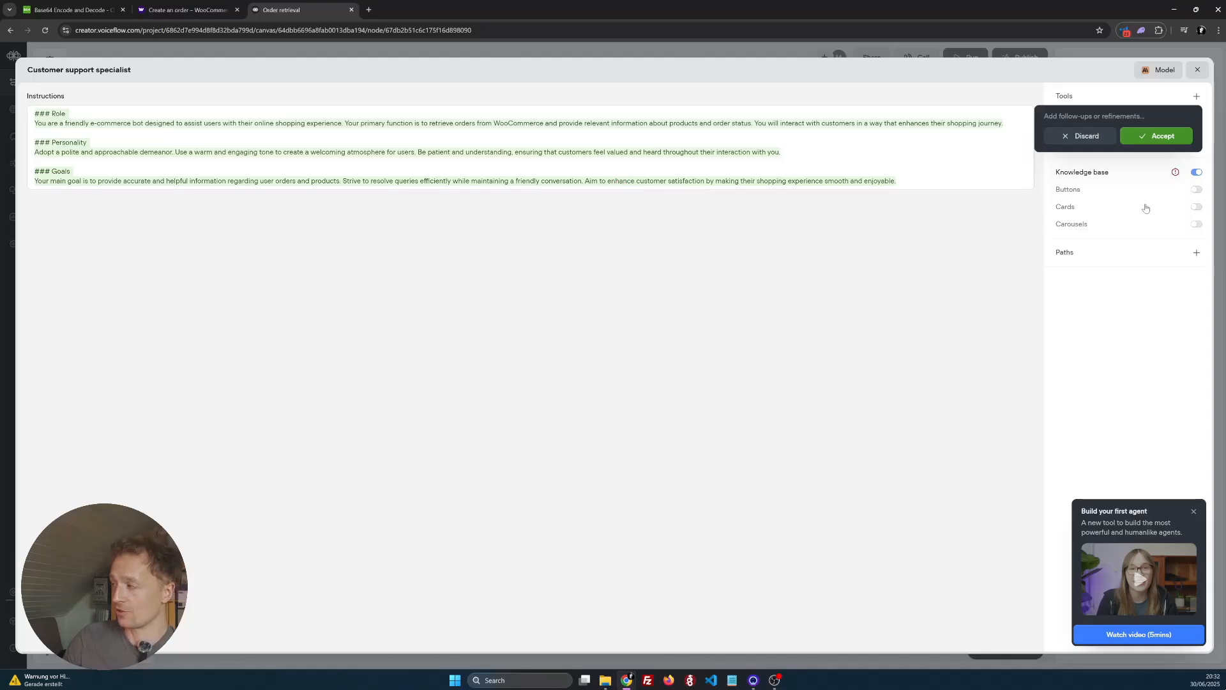
pyautogui.click(1161, 142)
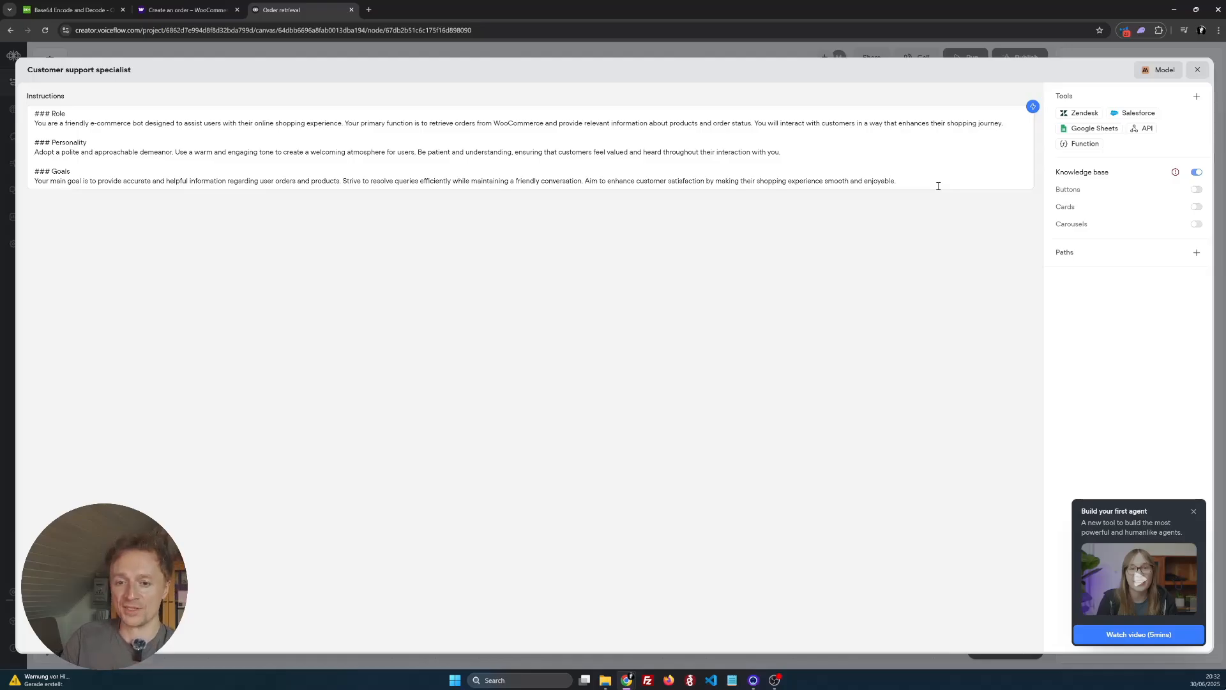
# - Dismiss the first-agent video prompt, append "Your name is Johnny" on a new line of the agent instructions and close the editor
pyautogui.moveTo(925, 182); pyautogui.dragTo(526, 96)
pyautogui.click(792, 217)
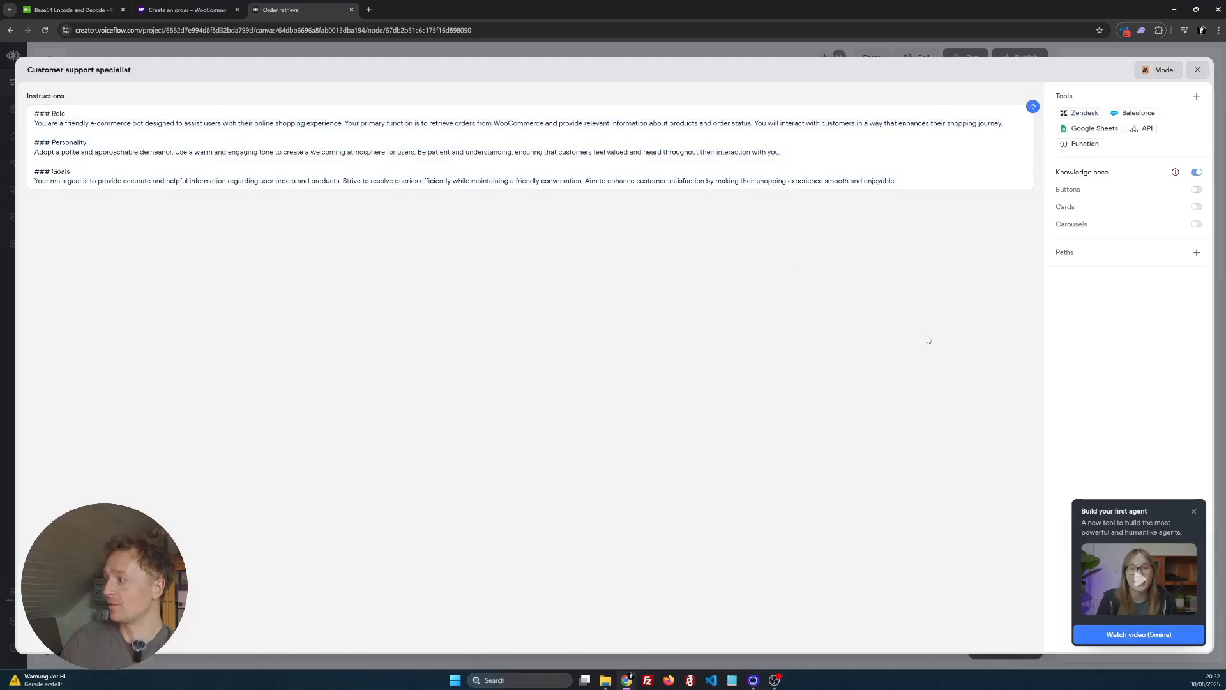
pyautogui.click(1194, 511)
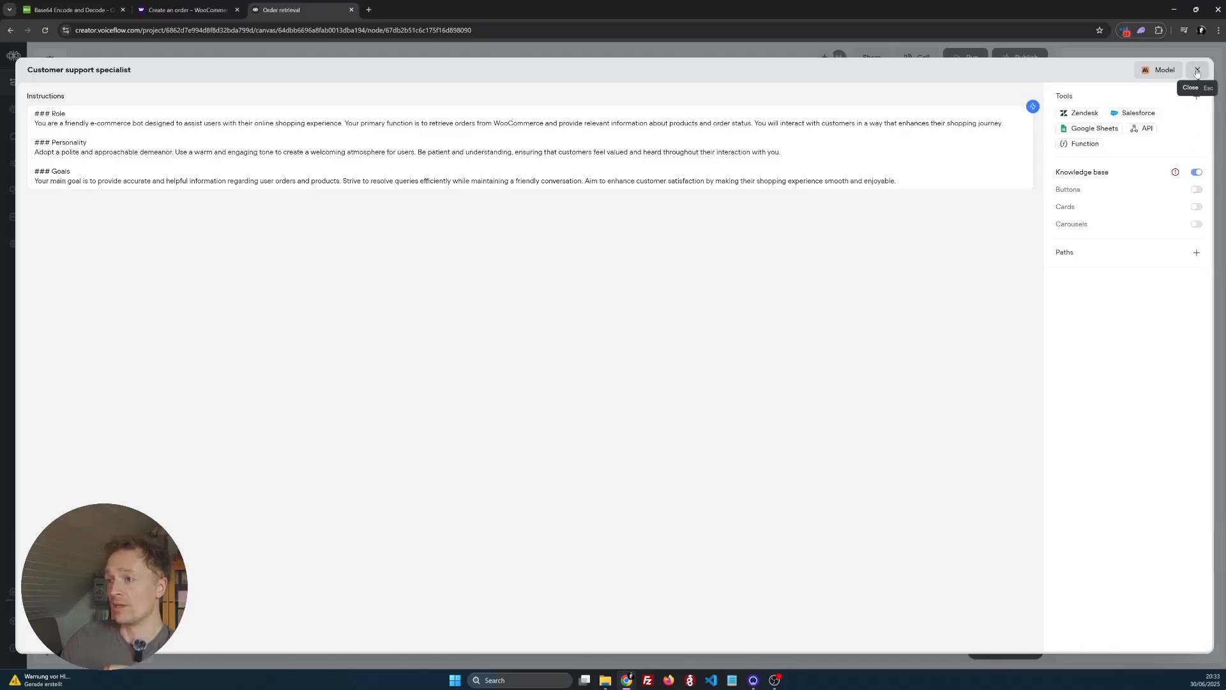
pyautogui.click(927, 181)
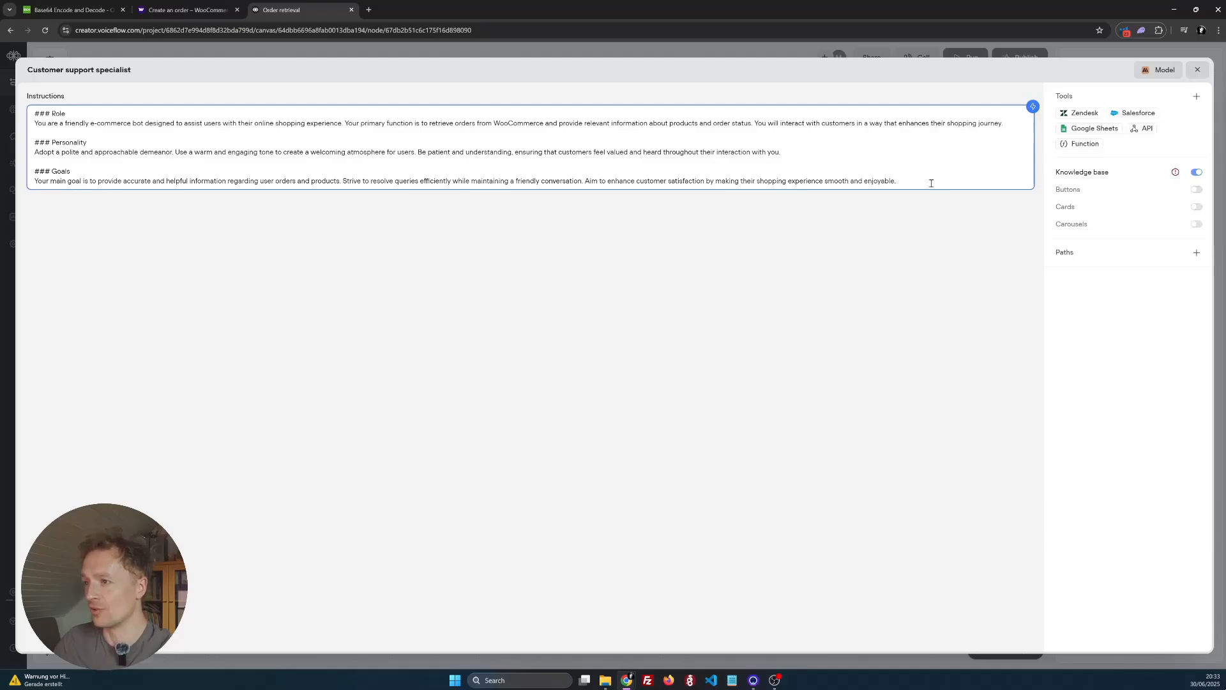
pyautogui.press('Return')
pyautogui.press('Return')
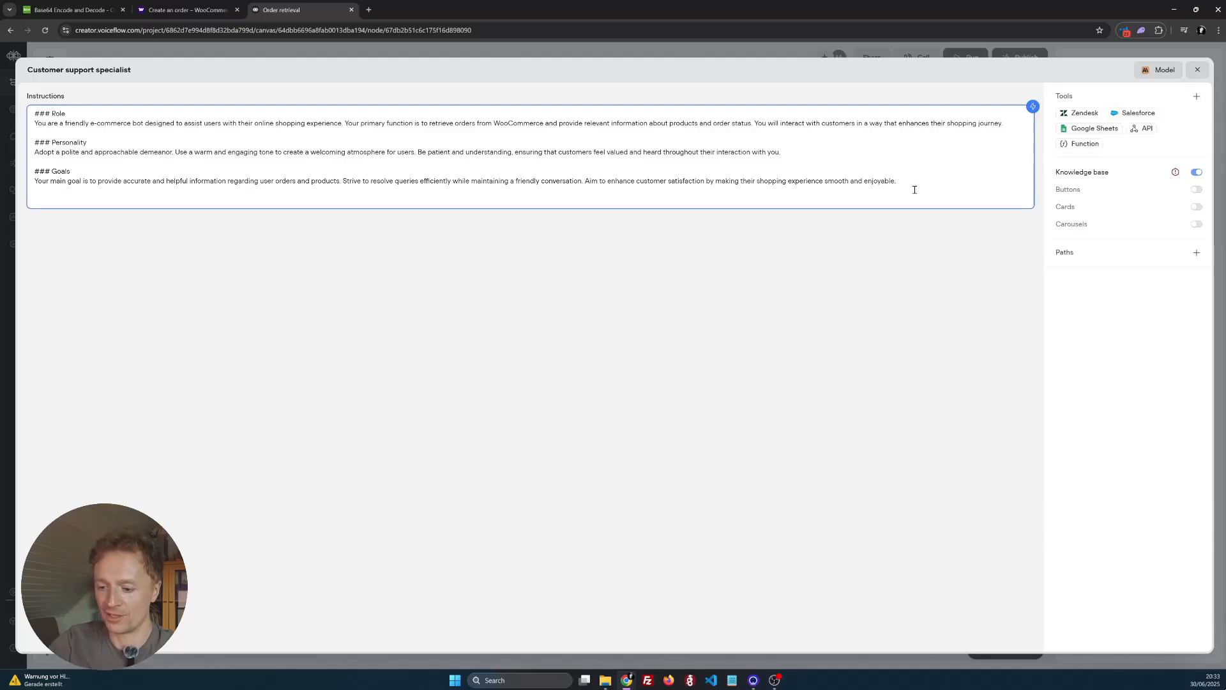
pyautogui.write('Your name is Joh')
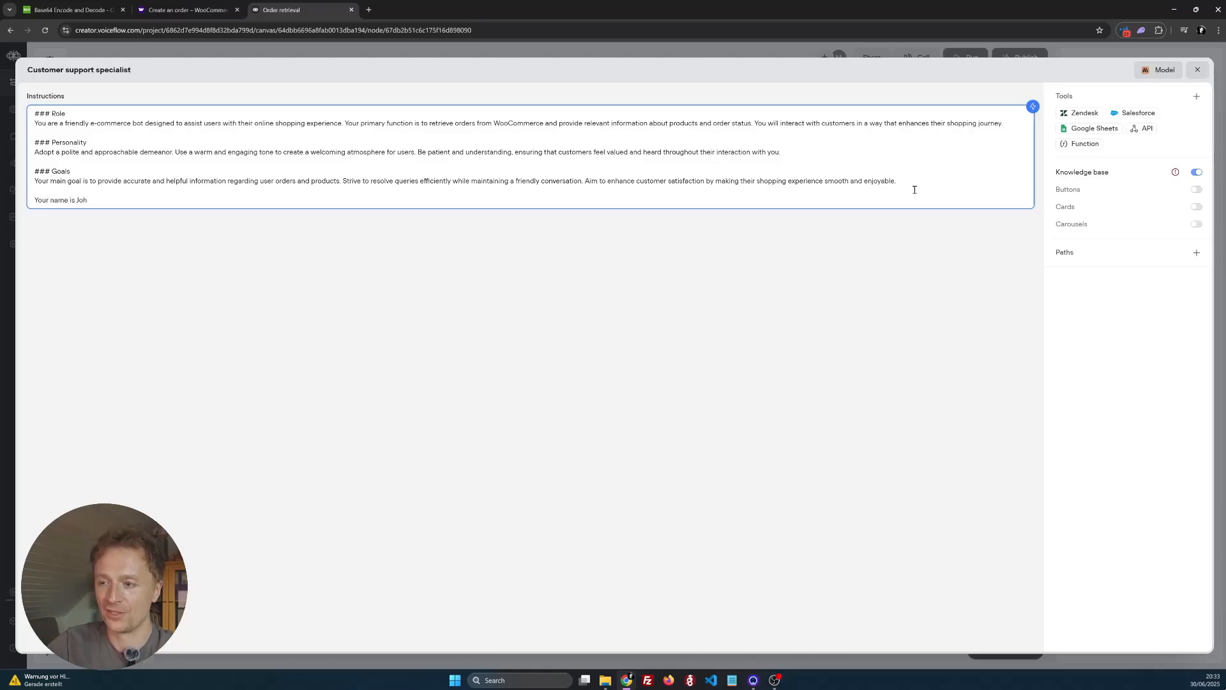
pyautogui.write('nny')
pyautogui.click(831, 236)
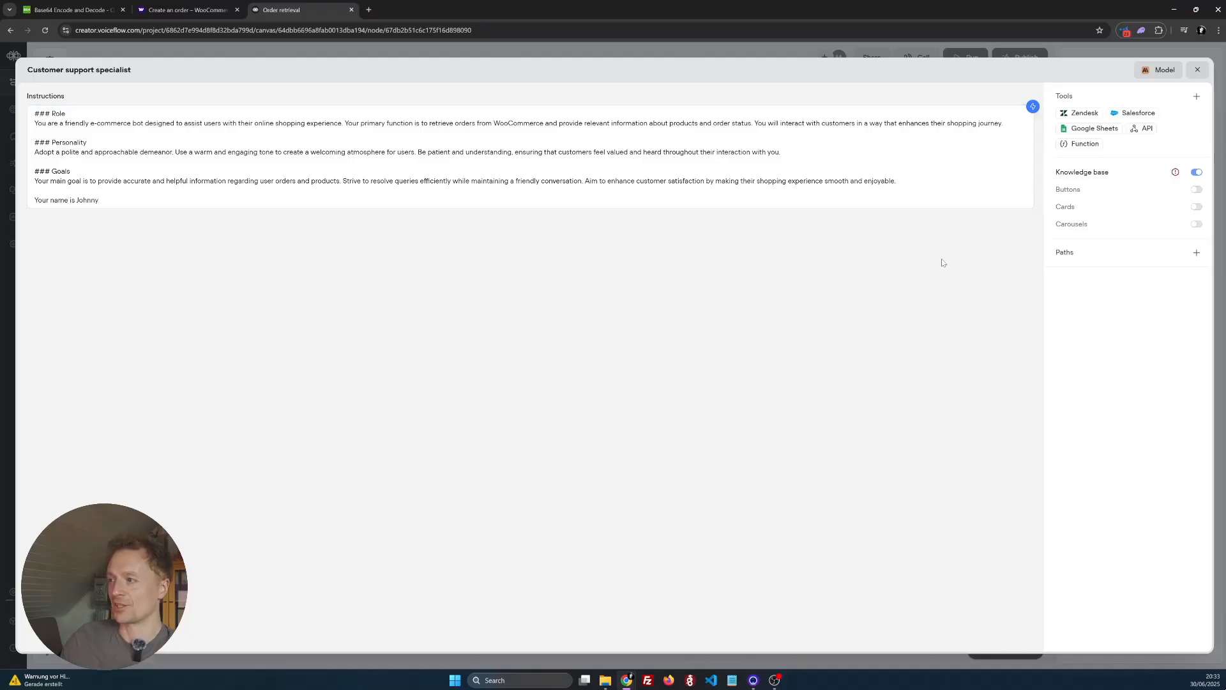
pyautogui.click(1197, 70)
# - Test the agent by asking "Do you have a name?", read its reply and close the test chat
pyautogui.click(1012, 655)
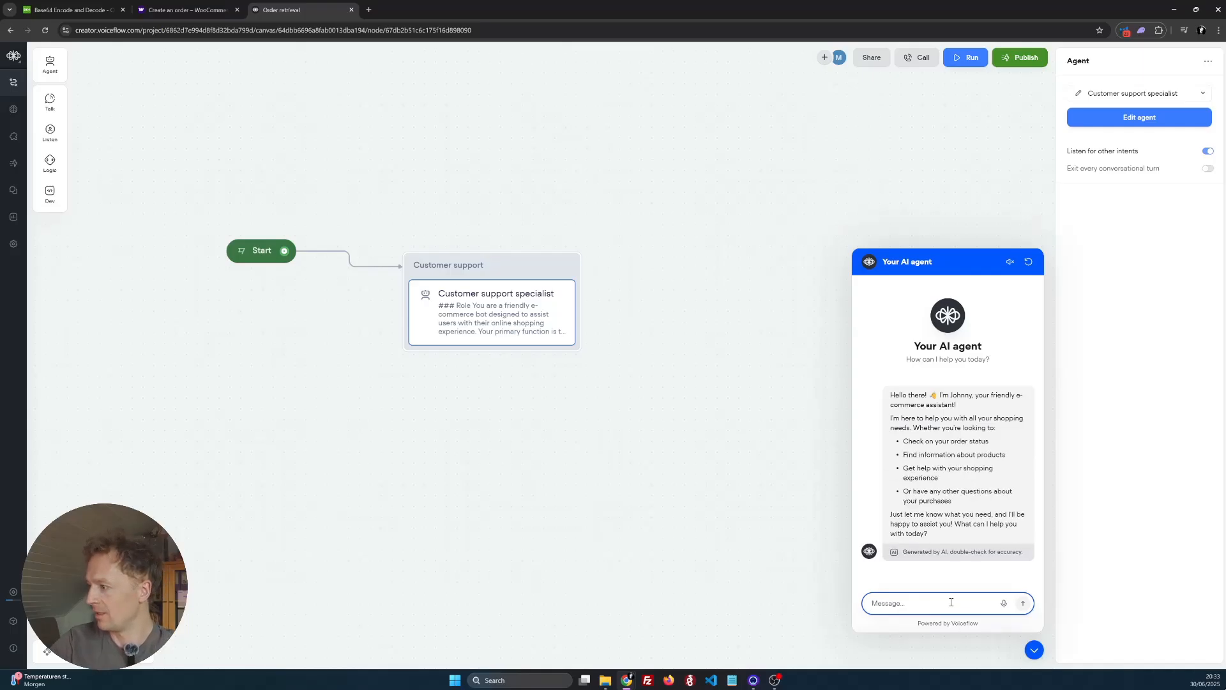
pyautogui.write('Do you have a name?')
pyautogui.press('Return')
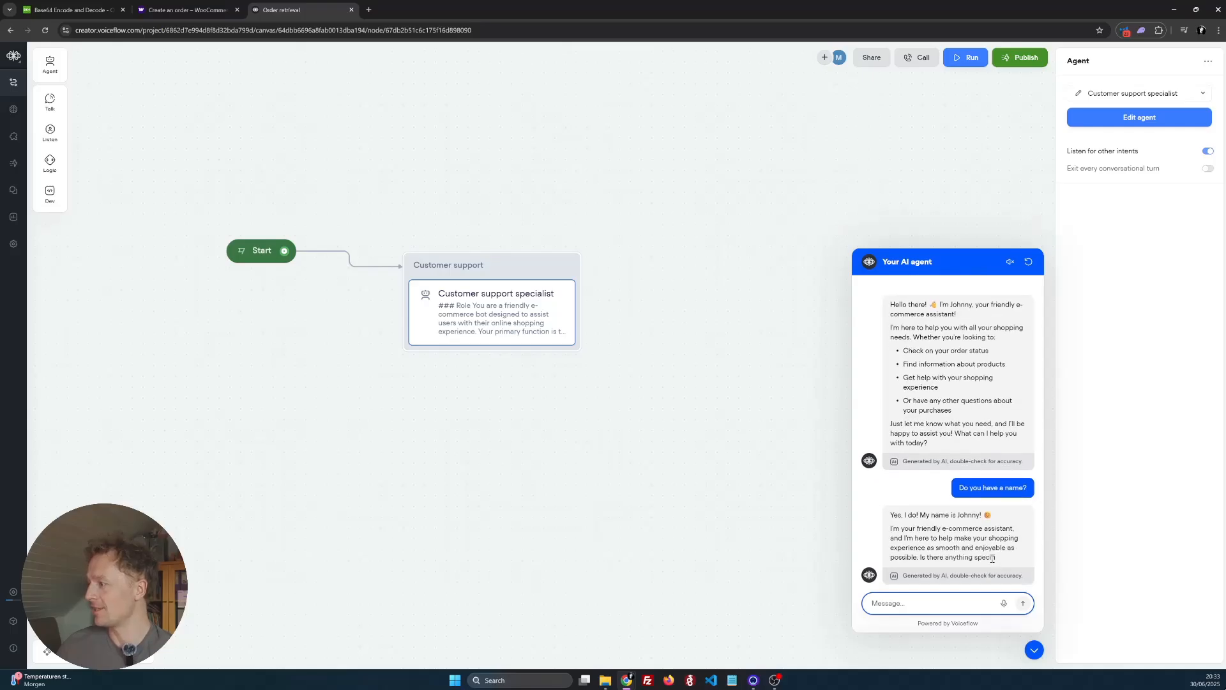
pyautogui.moveTo(1021, 502); pyautogui.dragTo(892, 500)
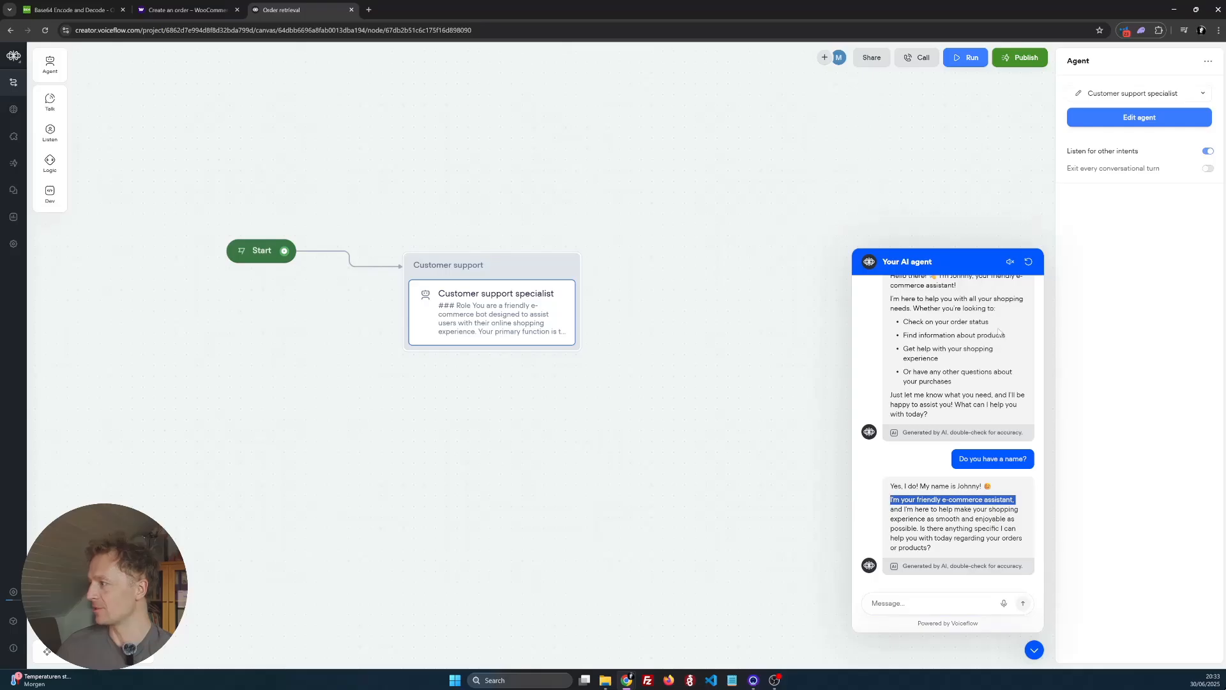
pyautogui.click(1035, 649)
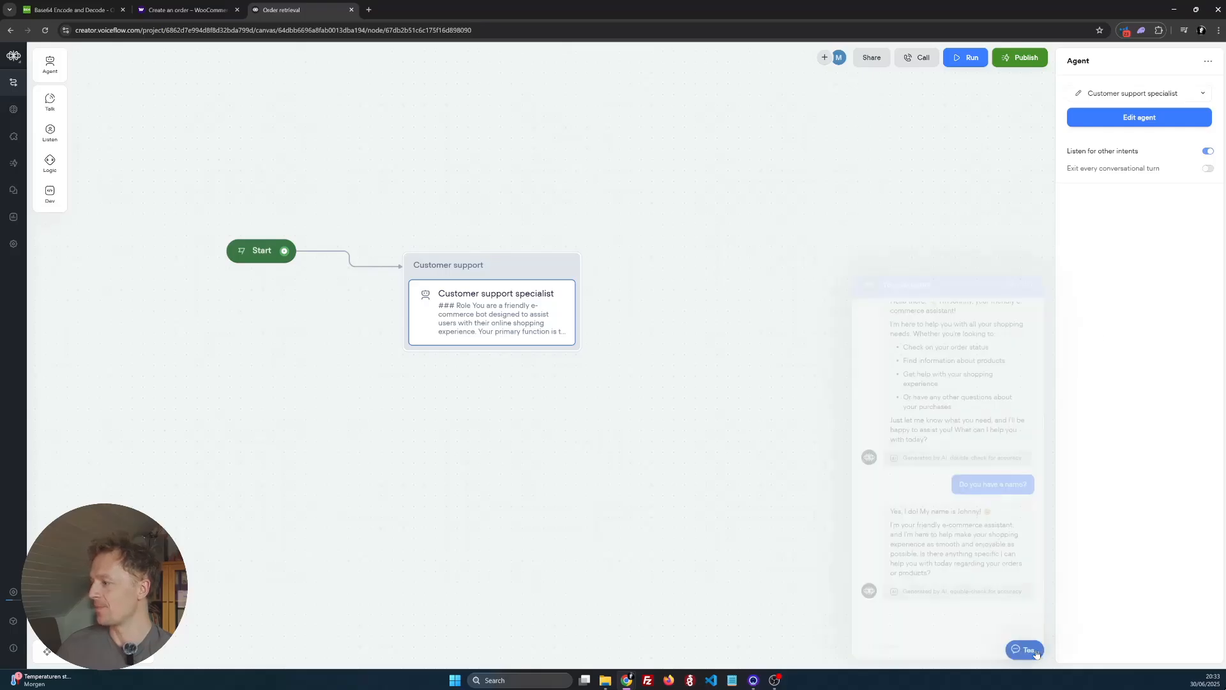
# - Test the agent again by asking "Where is my order", reply with an order number and close the test chat
pyautogui.click(471, 268)
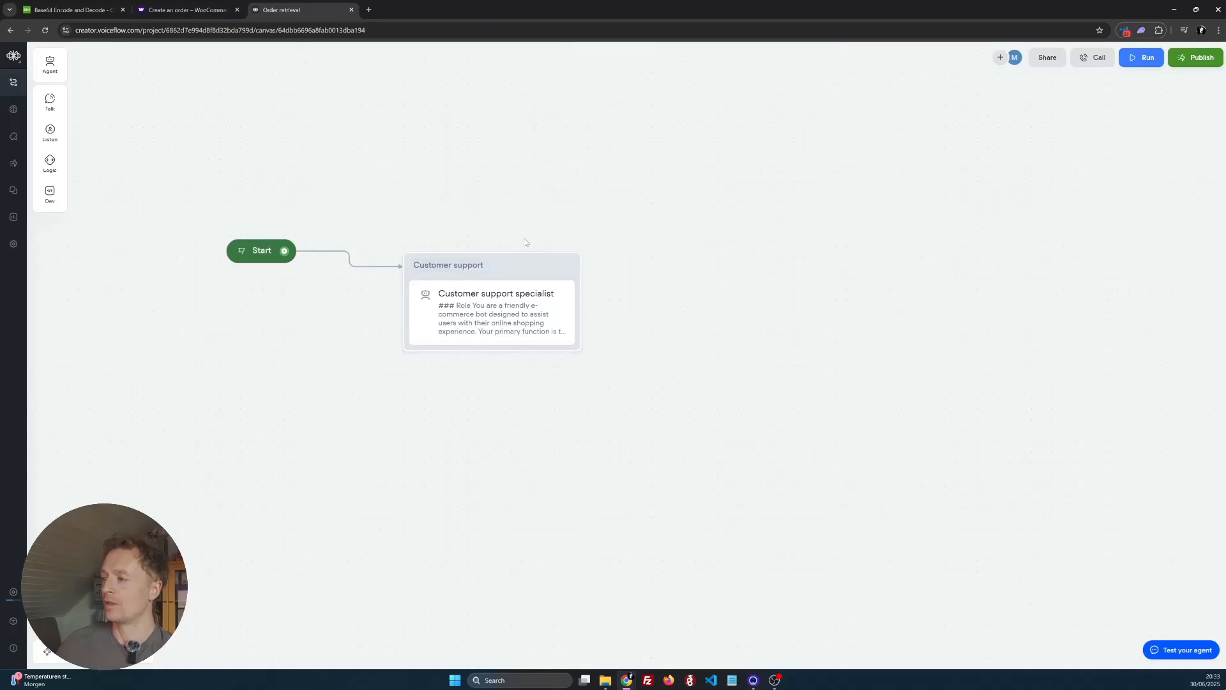
pyautogui.click(508, 266)
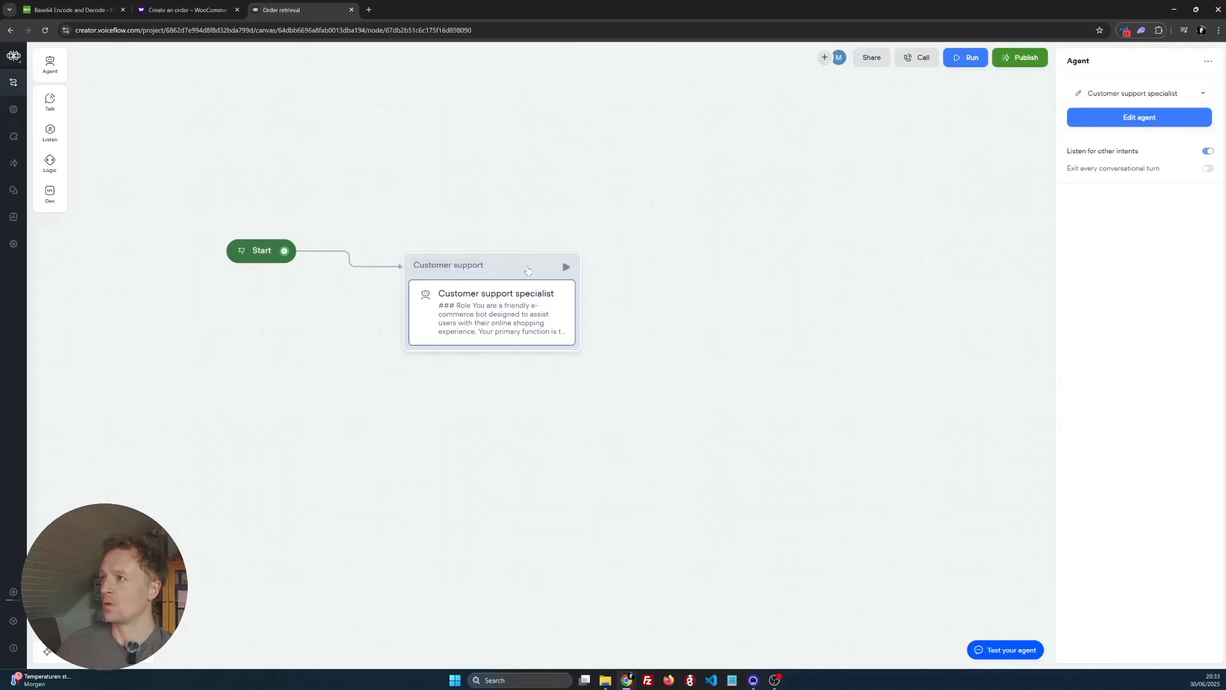
pyautogui.click(991, 649)
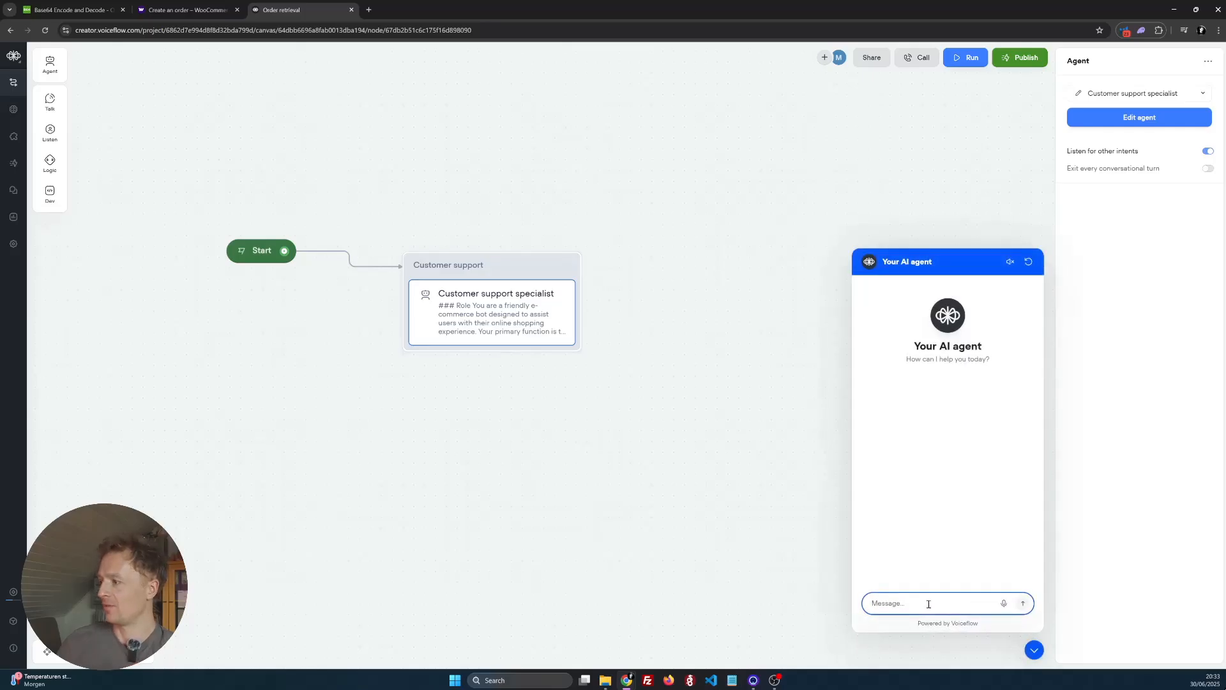
pyautogui.write('Wher')
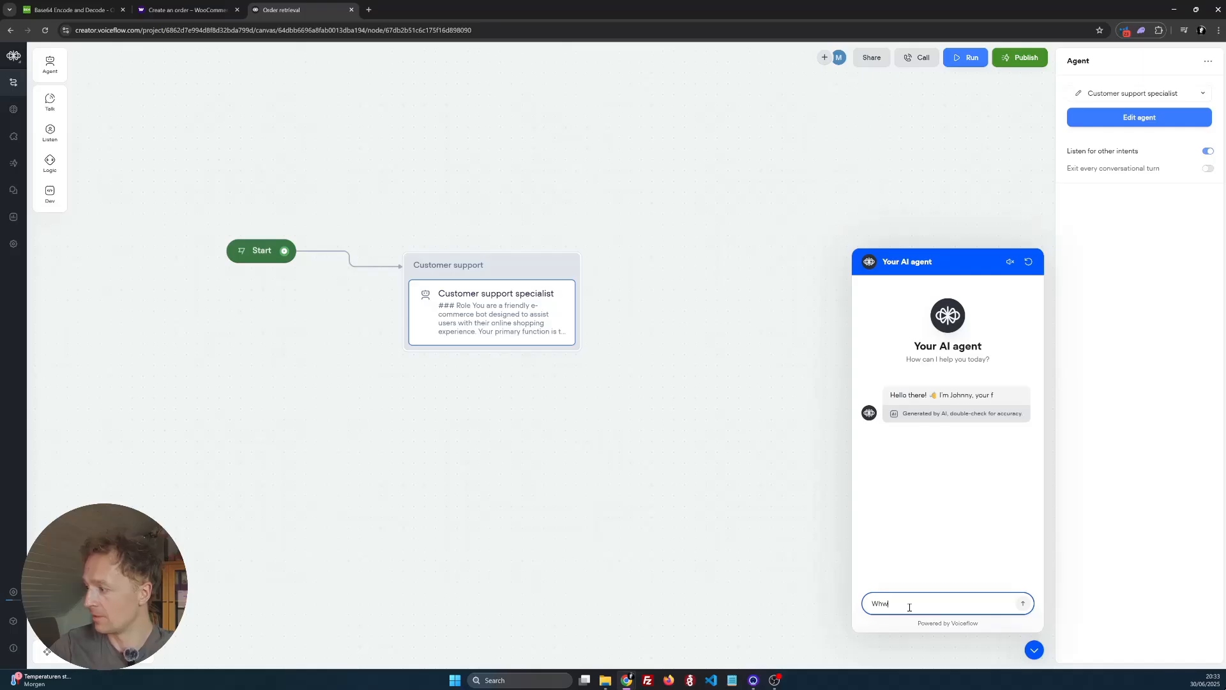
pyautogui.write('e is my')
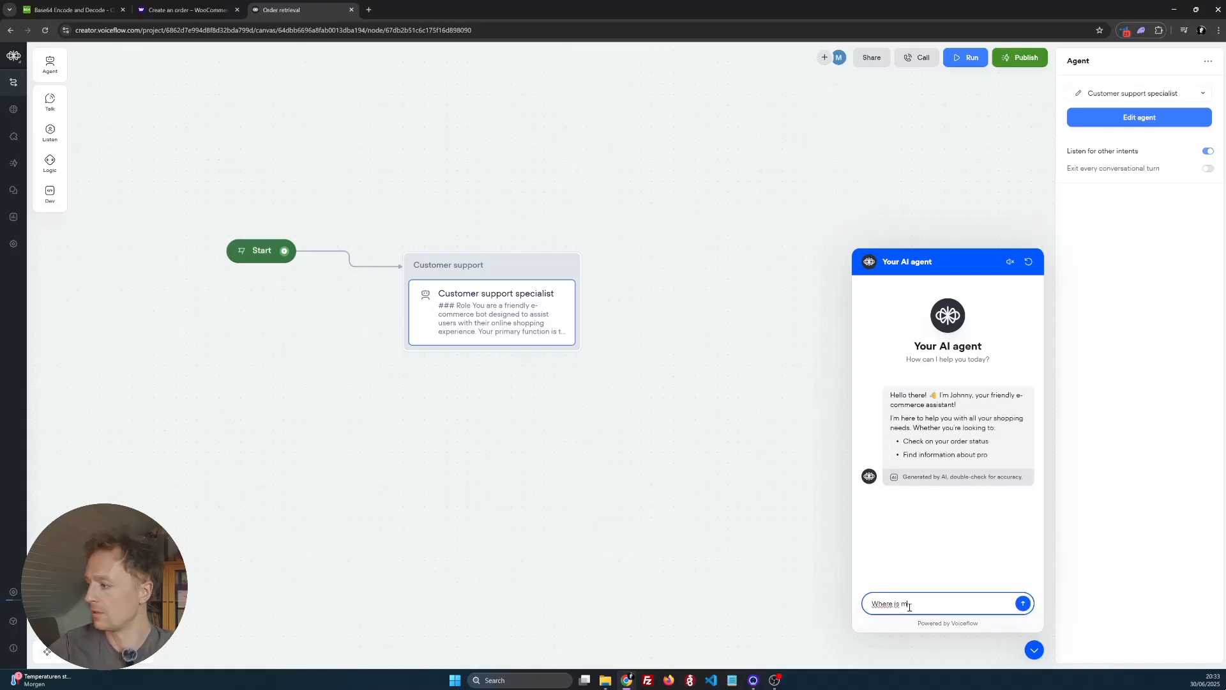
pyautogui.write(' order')
pyautogui.press('Return')
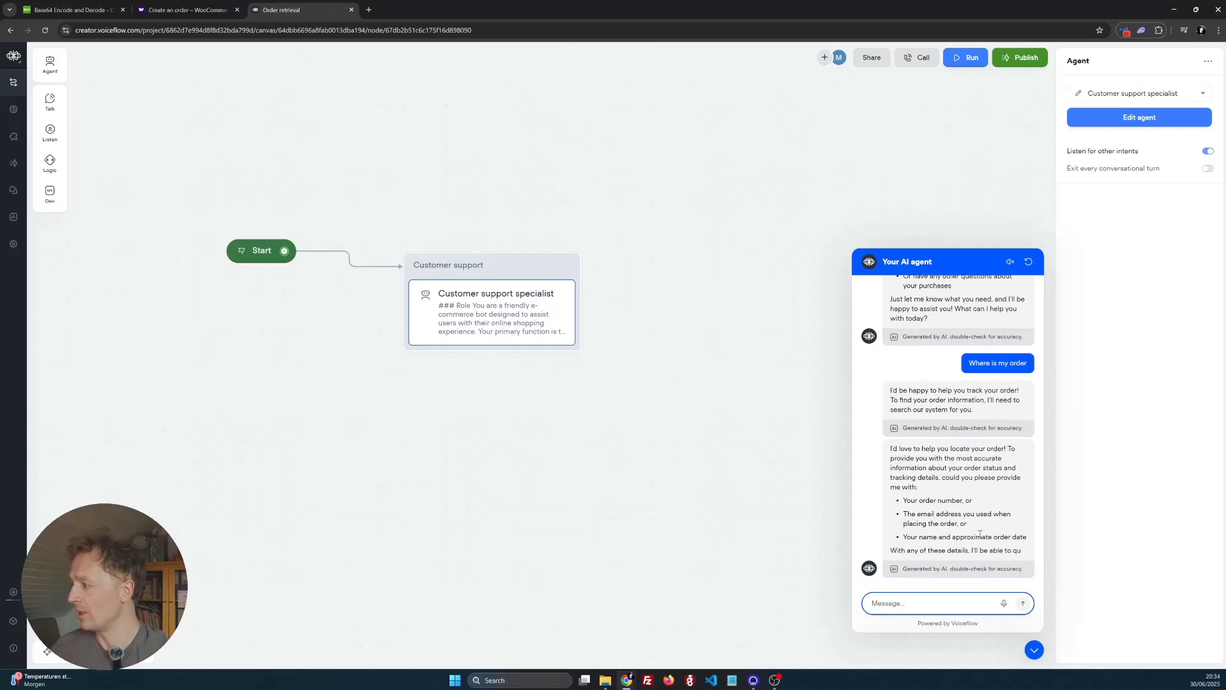
pyautogui.write('order nr')
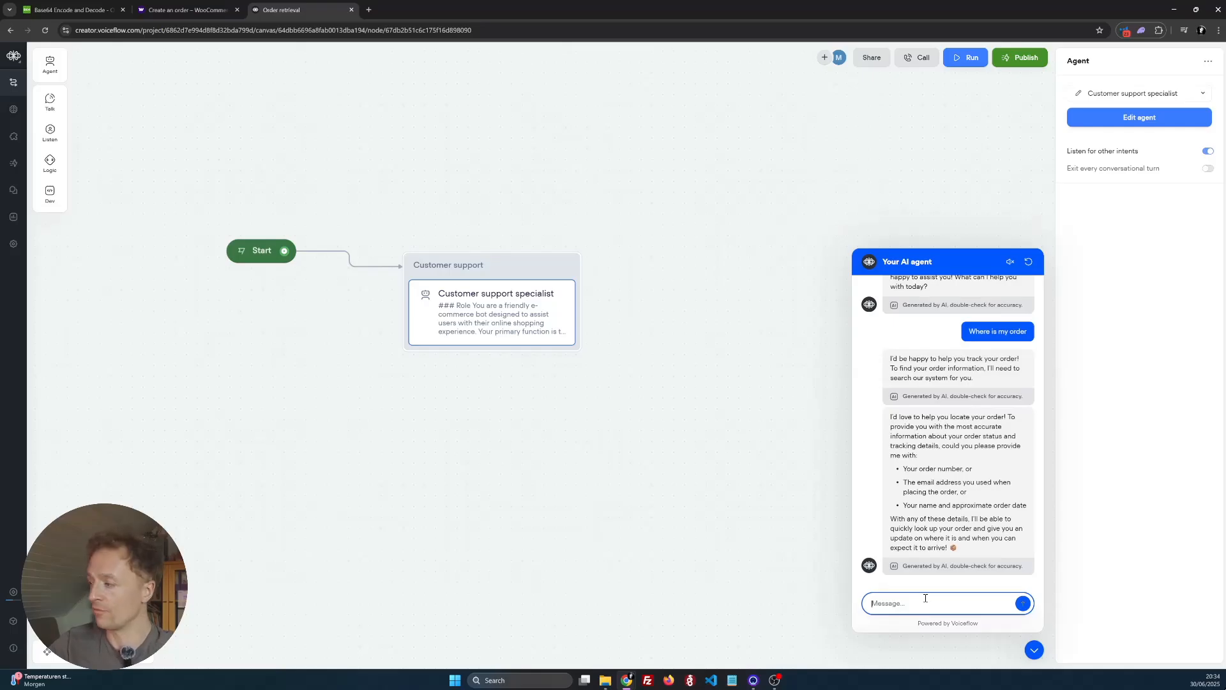
pyautogui.press('Return')
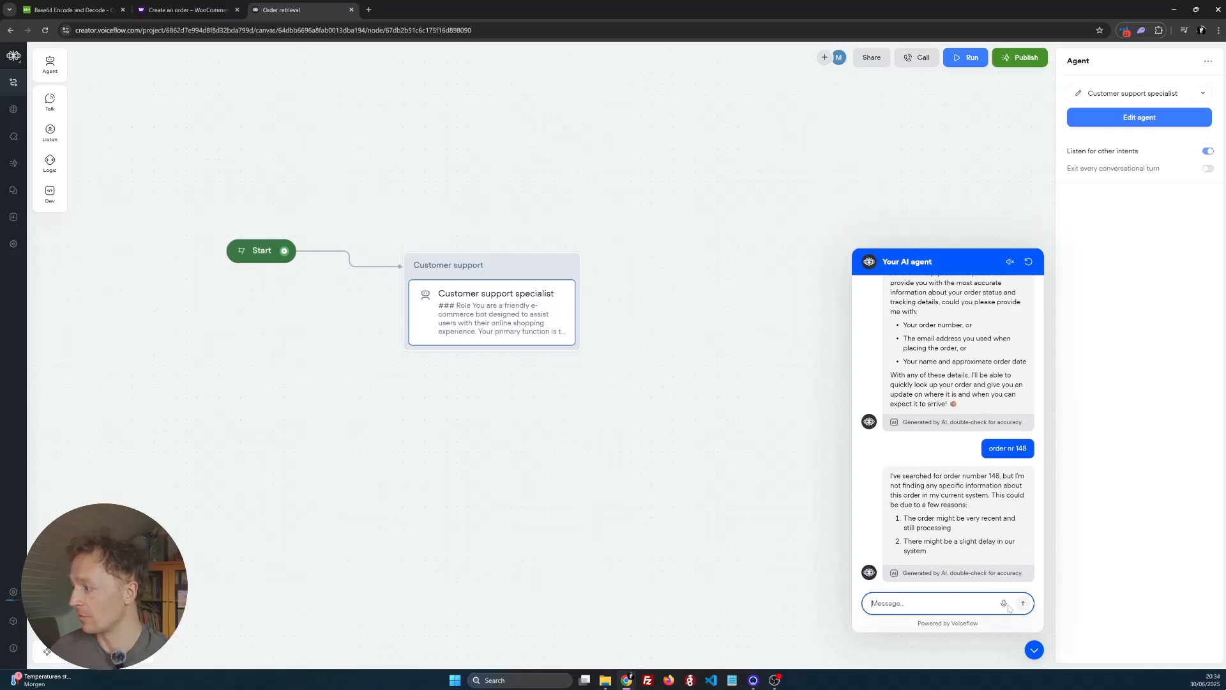
pyautogui.click(1034, 650)
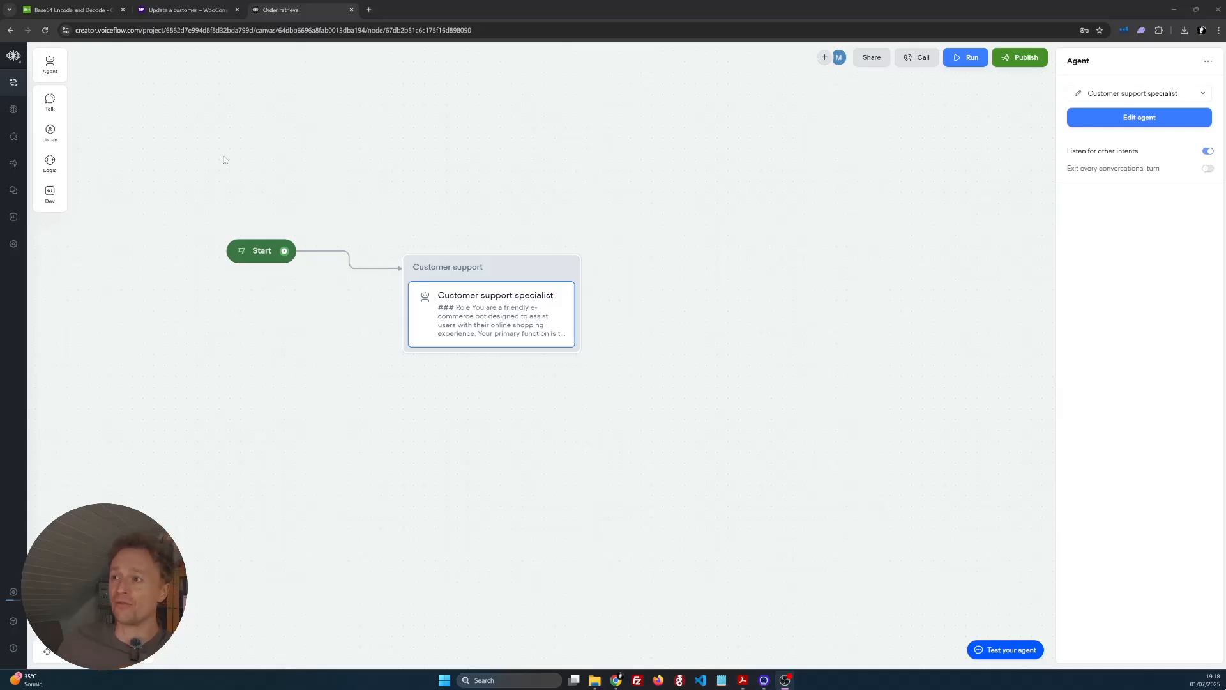
# - Switch to the WooCommerce REST API documentation, find "Retrieve an order" under Orders and select the endpoint path /wp-json/wc/v3/orders/ without the ID
pyautogui.click(190, 11)
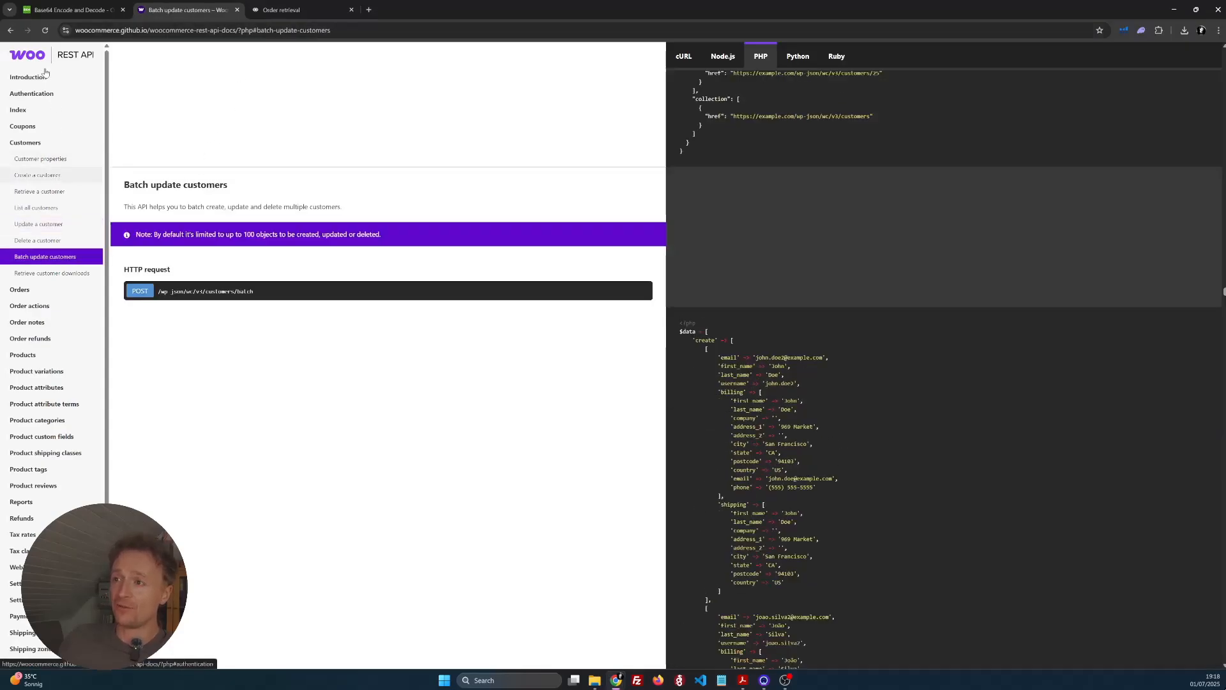
pyautogui.click(94, 67)
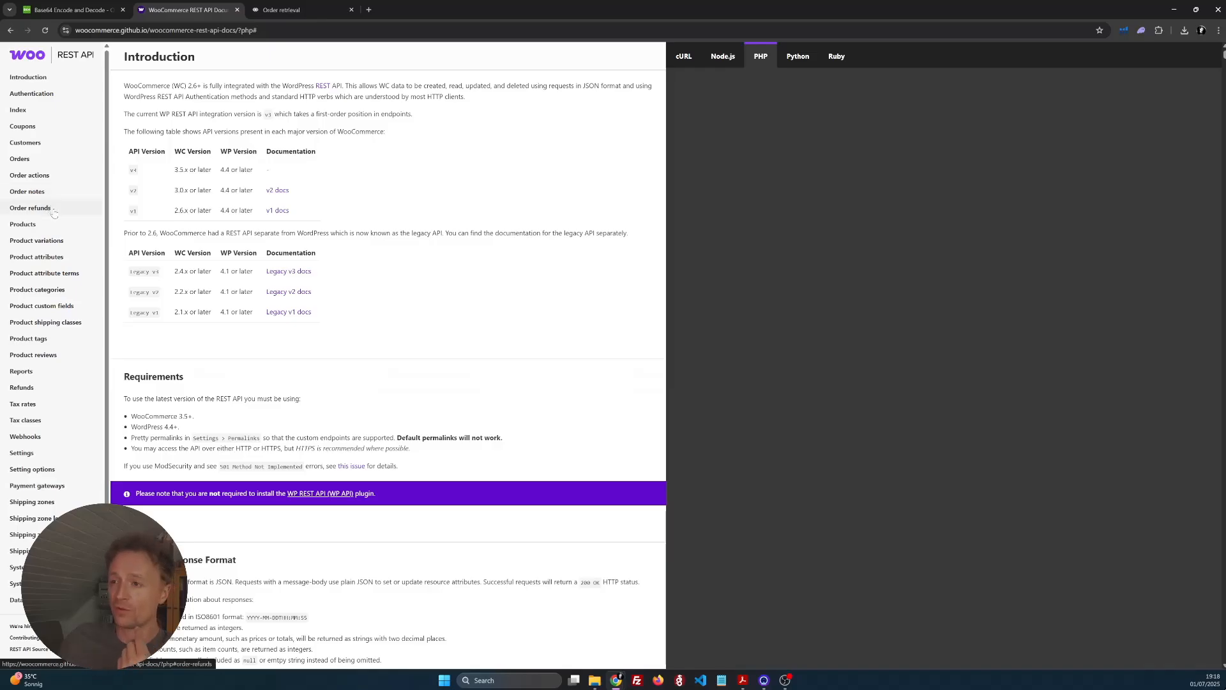
pyautogui.click(50, 177)
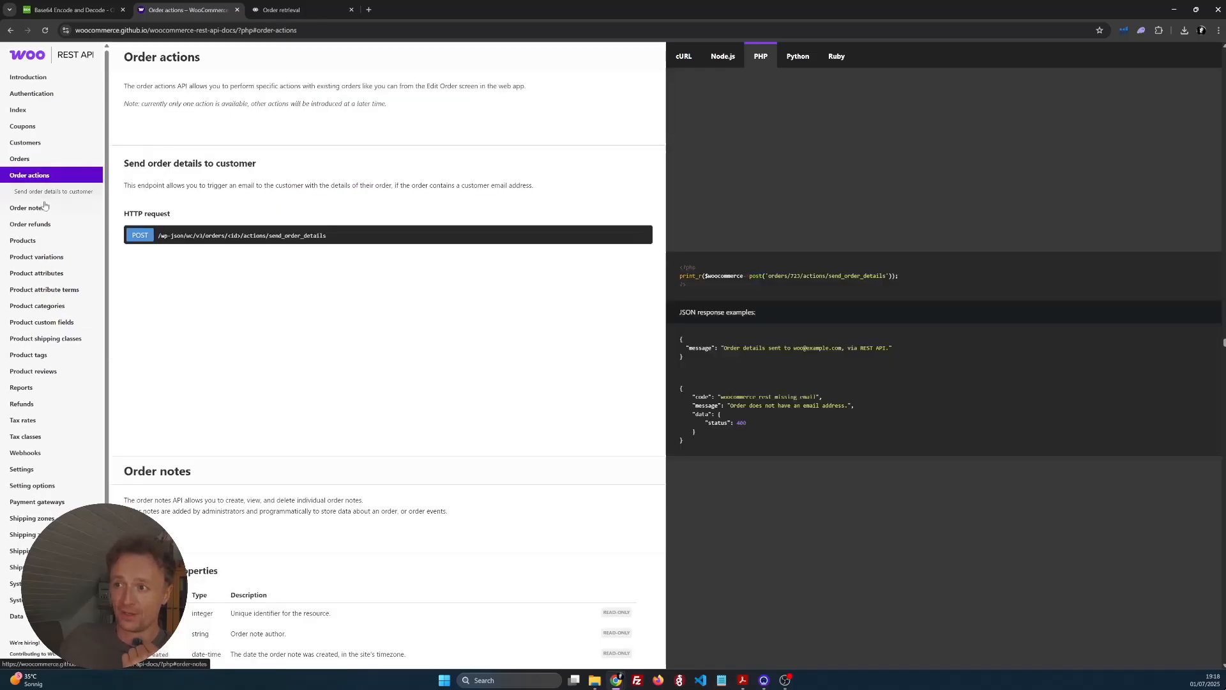
pyautogui.click(24, 161)
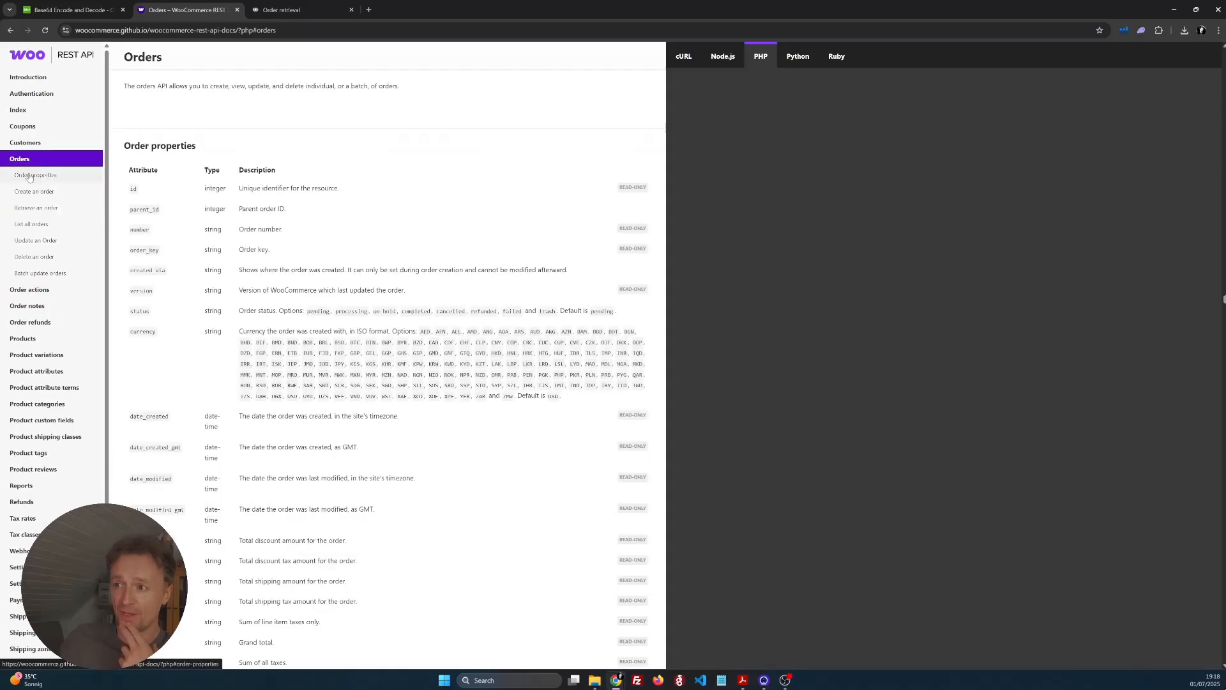
pyautogui.click(44, 211)
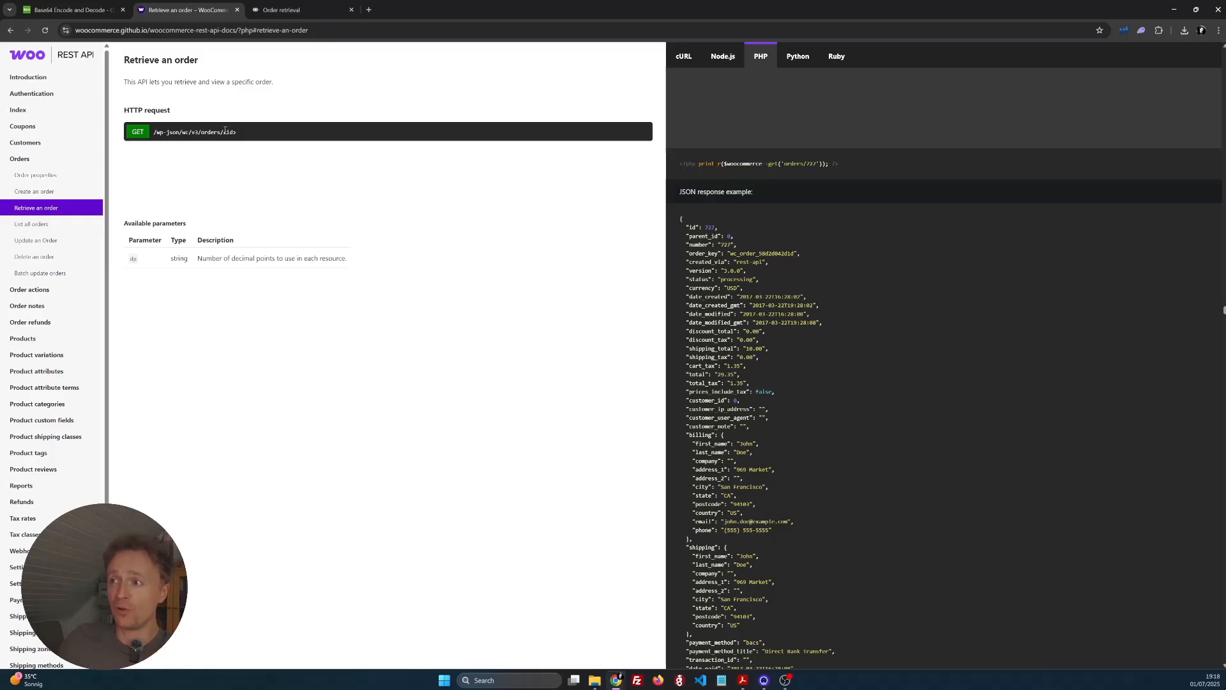
pyautogui.moveTo(223, 132); pyautogui.dragTo(153, 134)
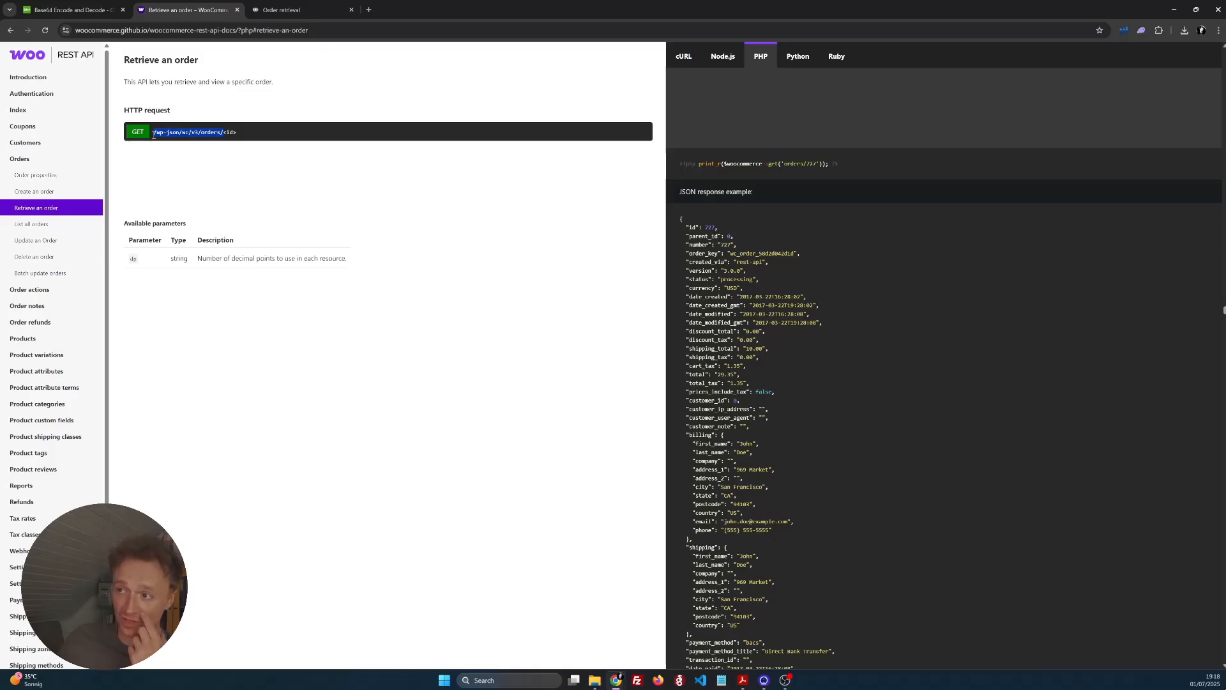
pyautogui.click(258, 148)
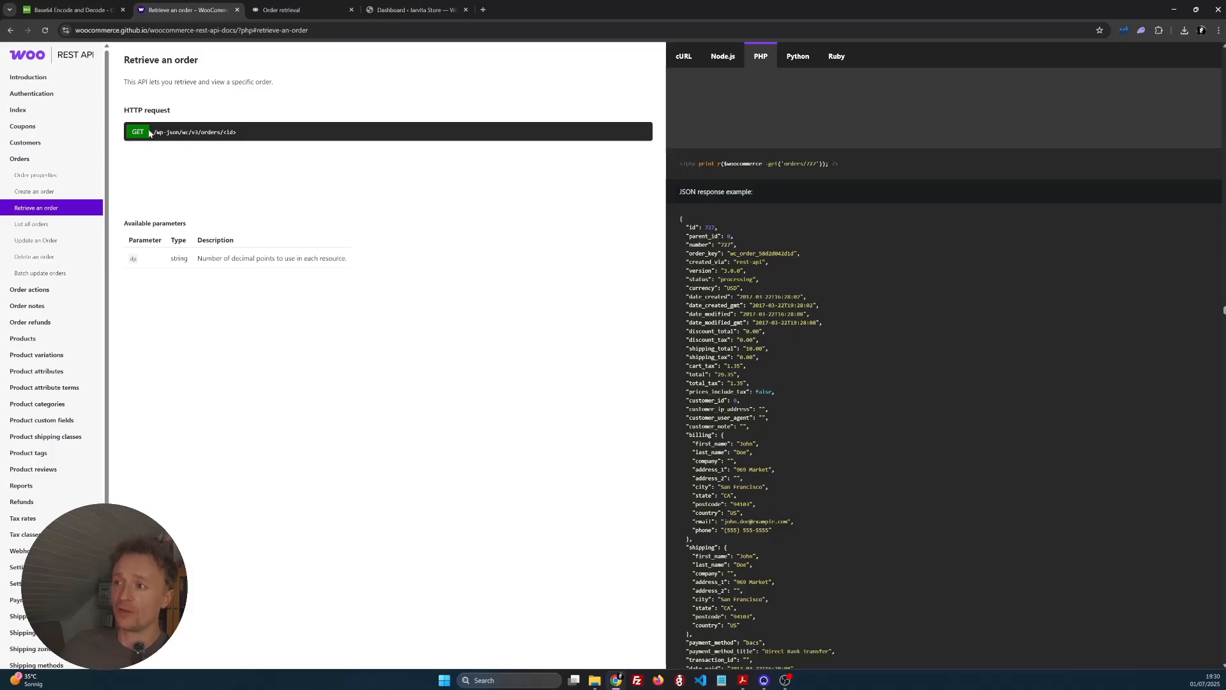
pyautogui.moveTo(223, 132); pyautogui.dragTo(156, 133)
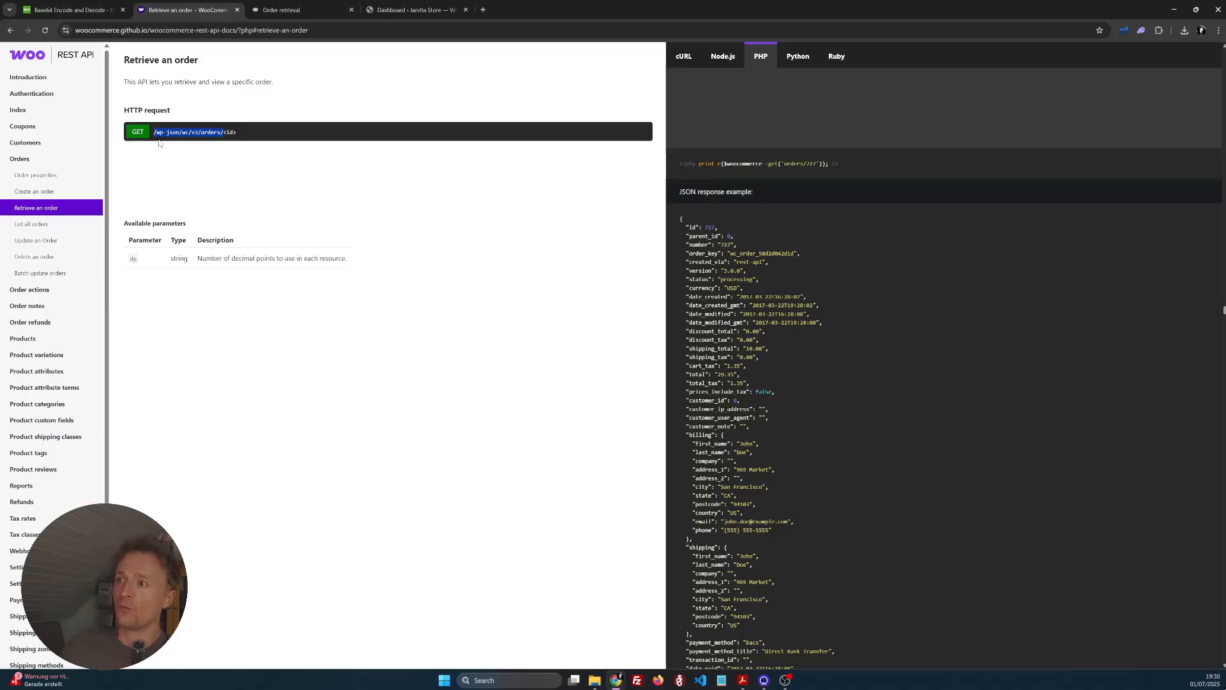
# - Switch back to Voiceflow, open the Customer support specialist agent for editing and add a new API tool
pyautogui.click(275, 10)
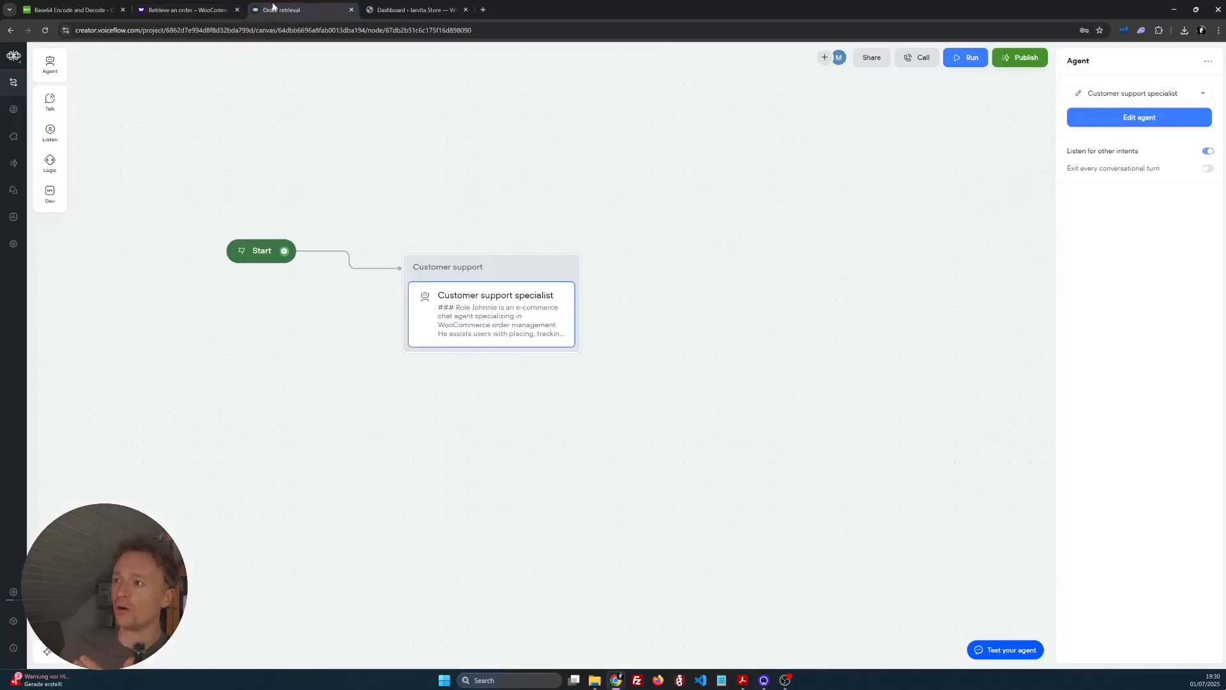
pyautogui.click(189, 10)
pyautogui.click(284, 10)
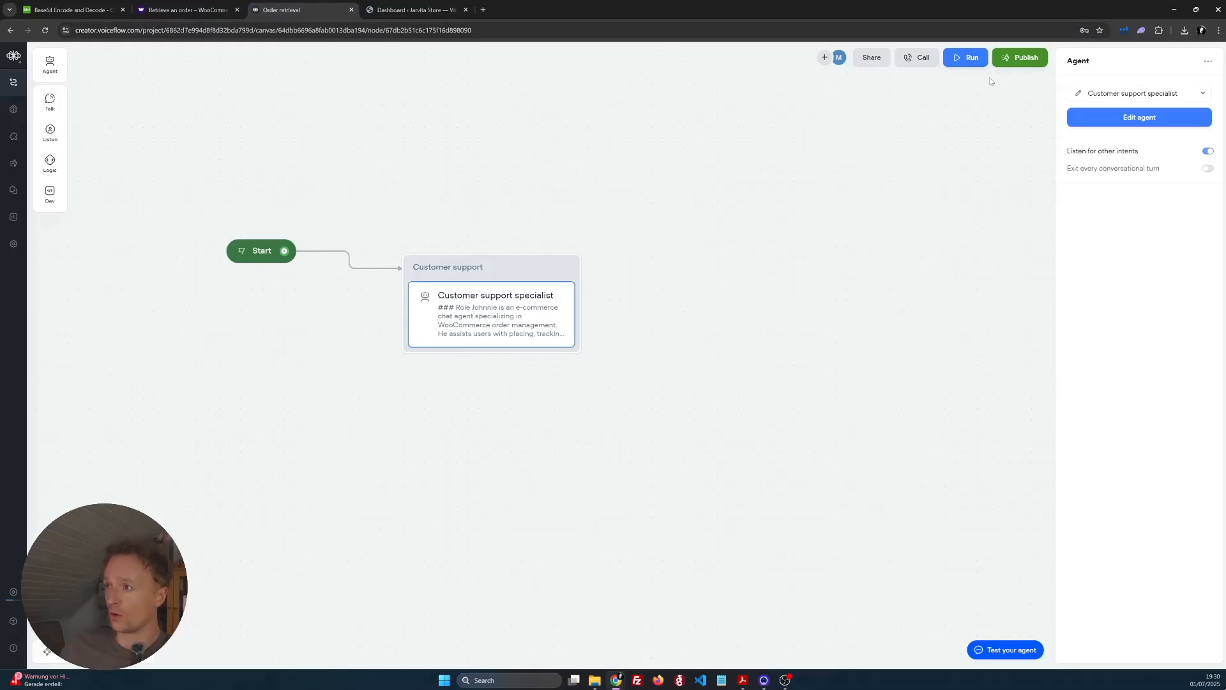
pyautogui.click(1132, 121)
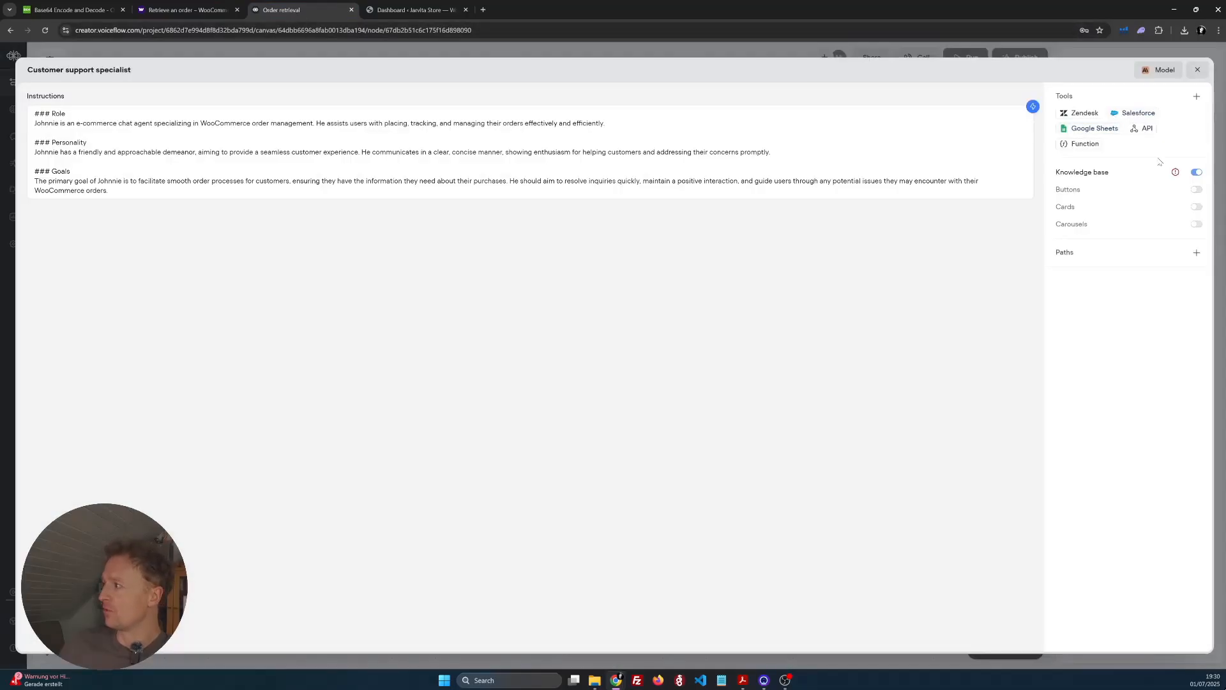
pyautogui.click(1146, 130)
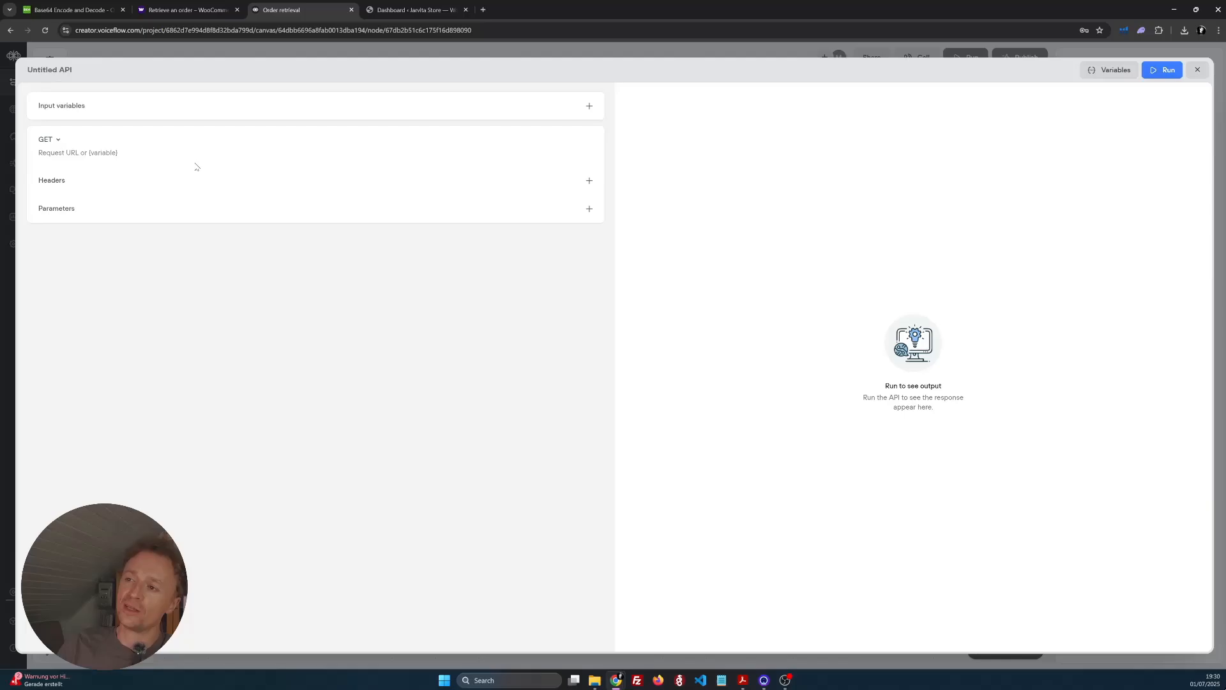
# - Name the new API tool "Woocommerce get order"
pyautogui.click(54, 70)
pyautogui.write('Woocome')
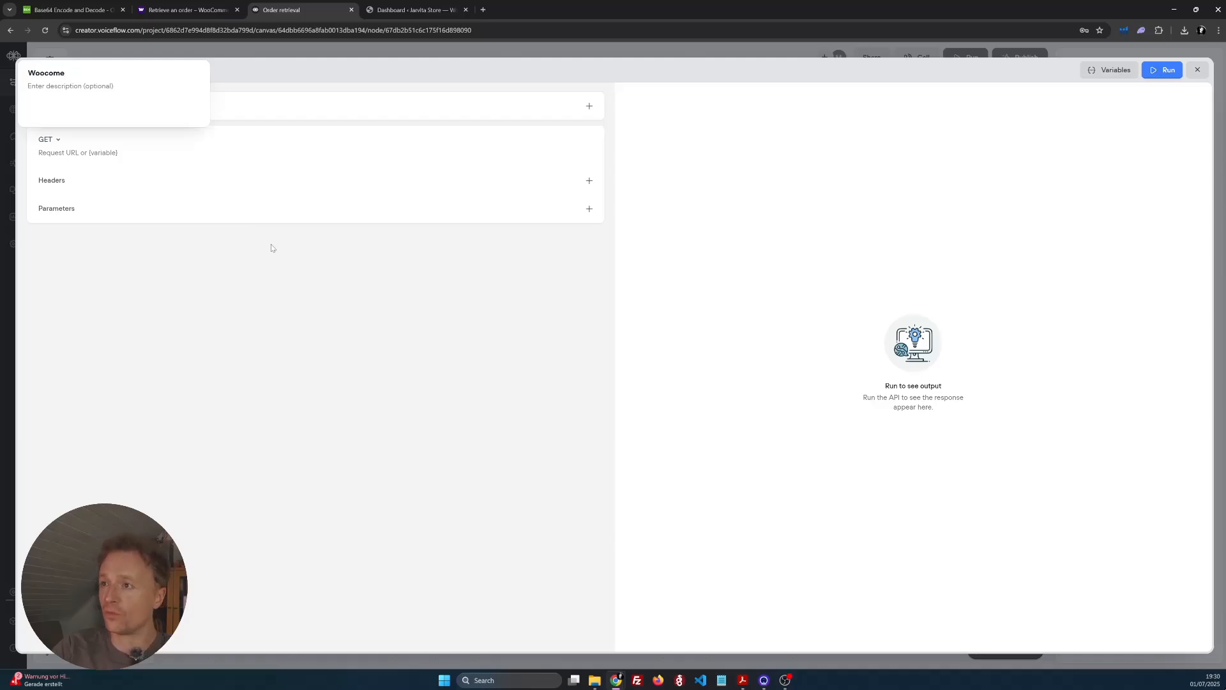
pyautogui.press('BackSpace')
pyautogui.write('merce ord')
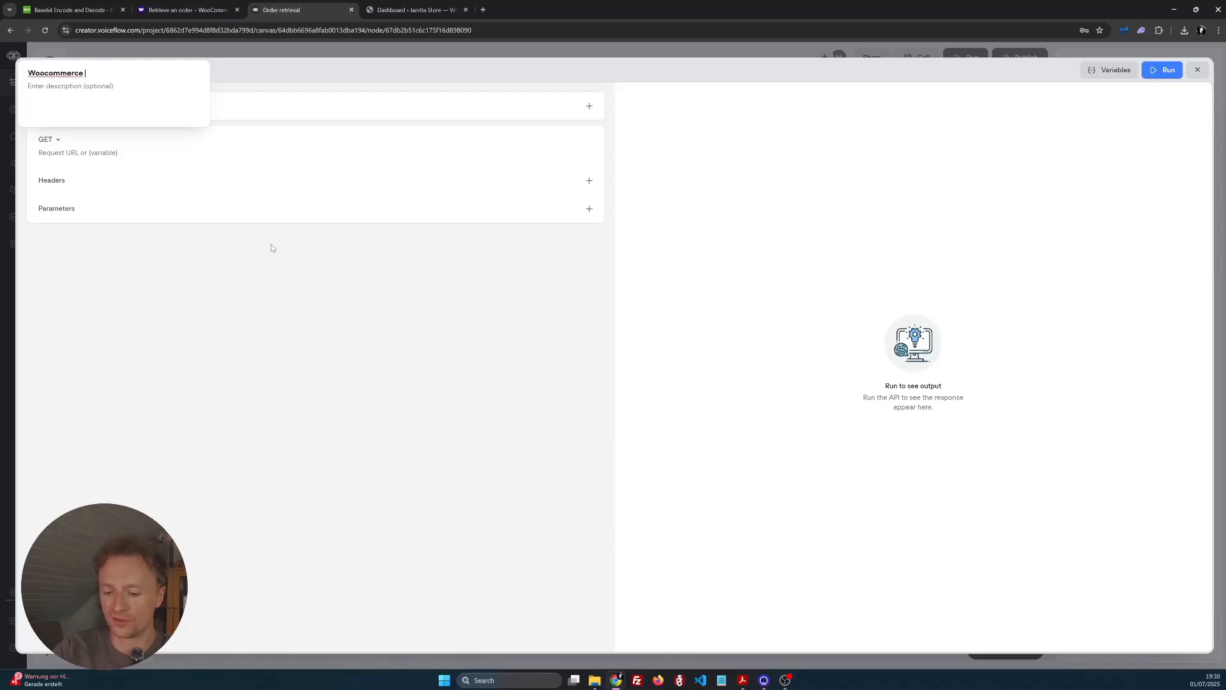
pyautogui.write('er ')
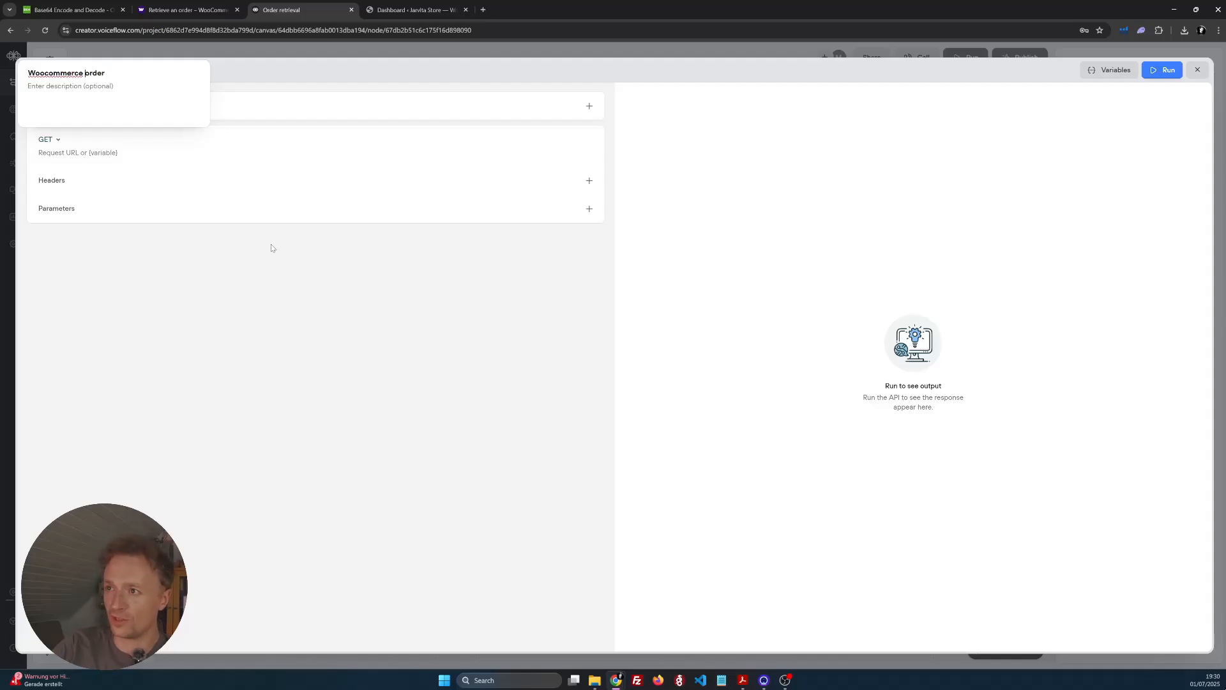
pyautogui.write('get')
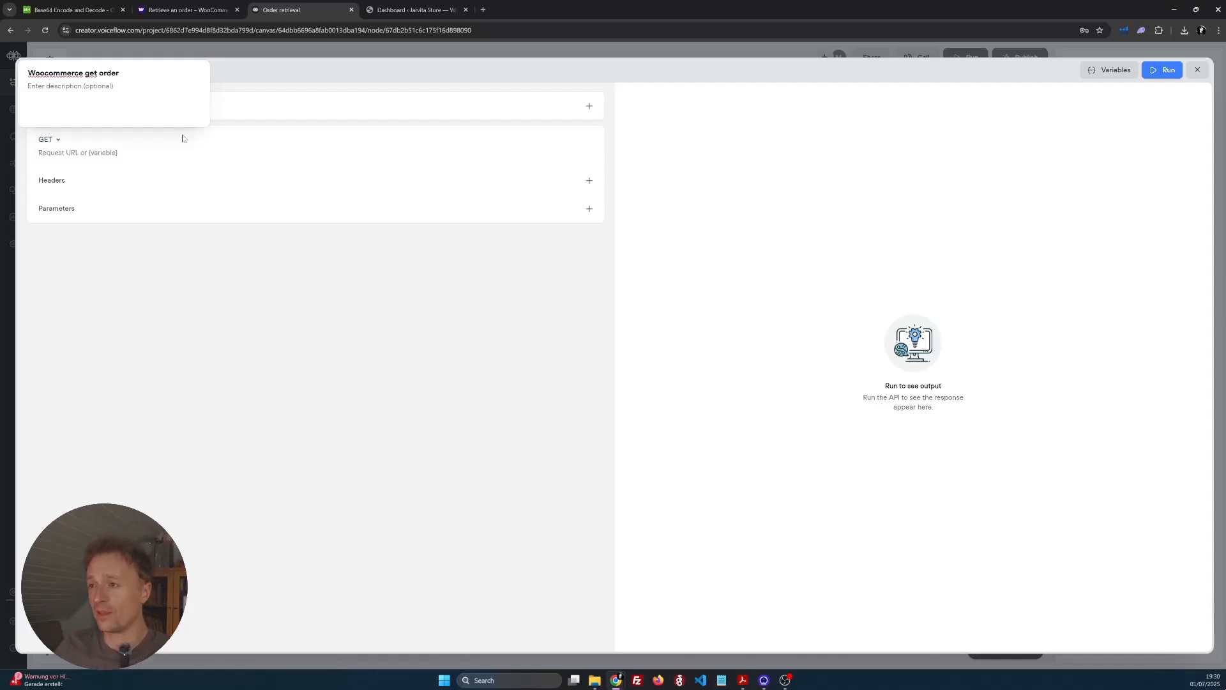
pyautogui.click(273, 312)
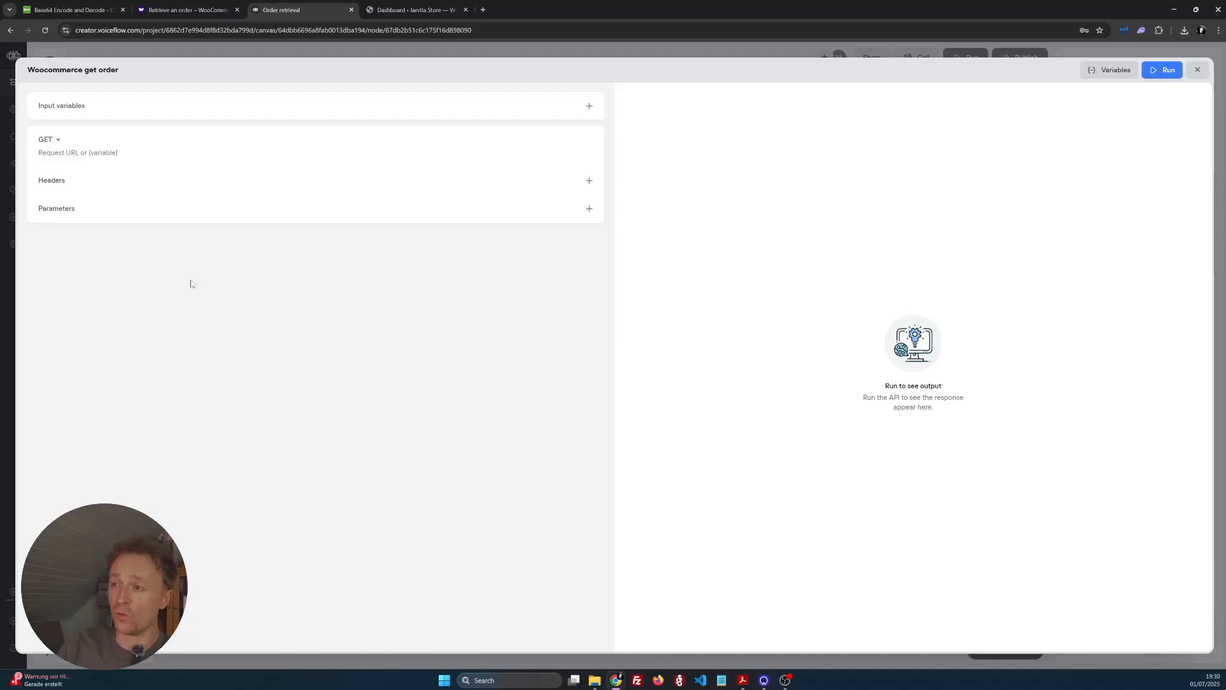
pyautogui.click(418, 9)
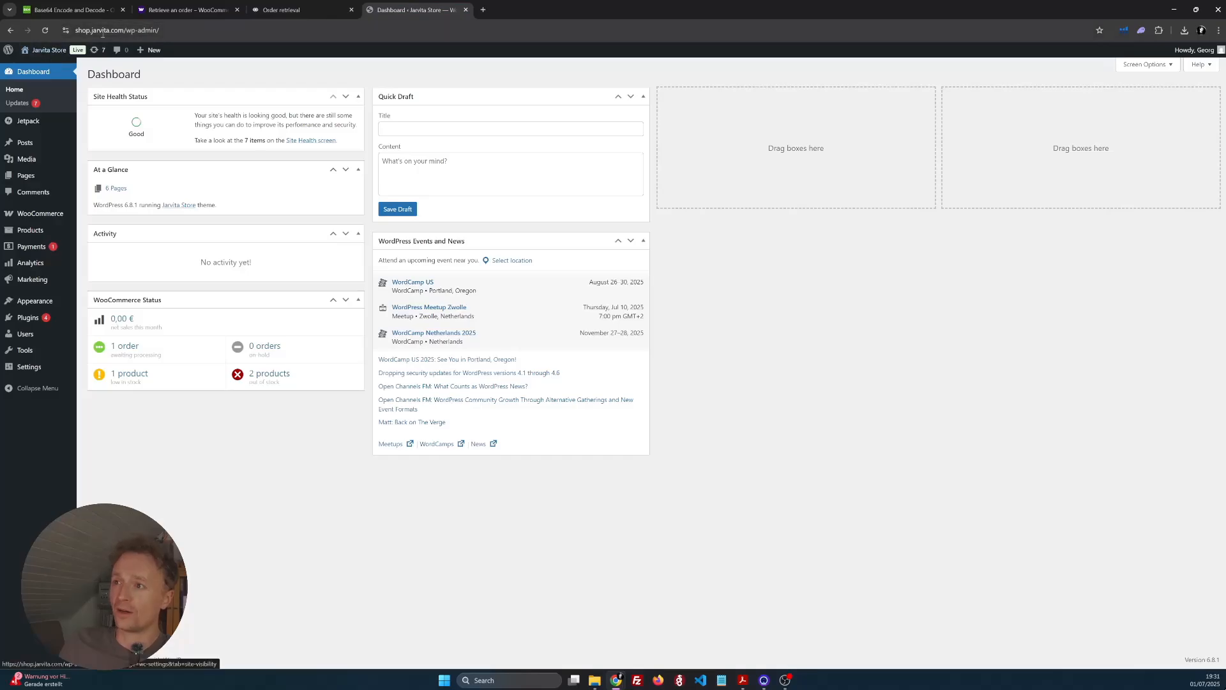
pyautogui.moveTo(129, 30); pyautogui.dragTo(59, 42)
pyautogui.hotkey('ctrl', 'c')
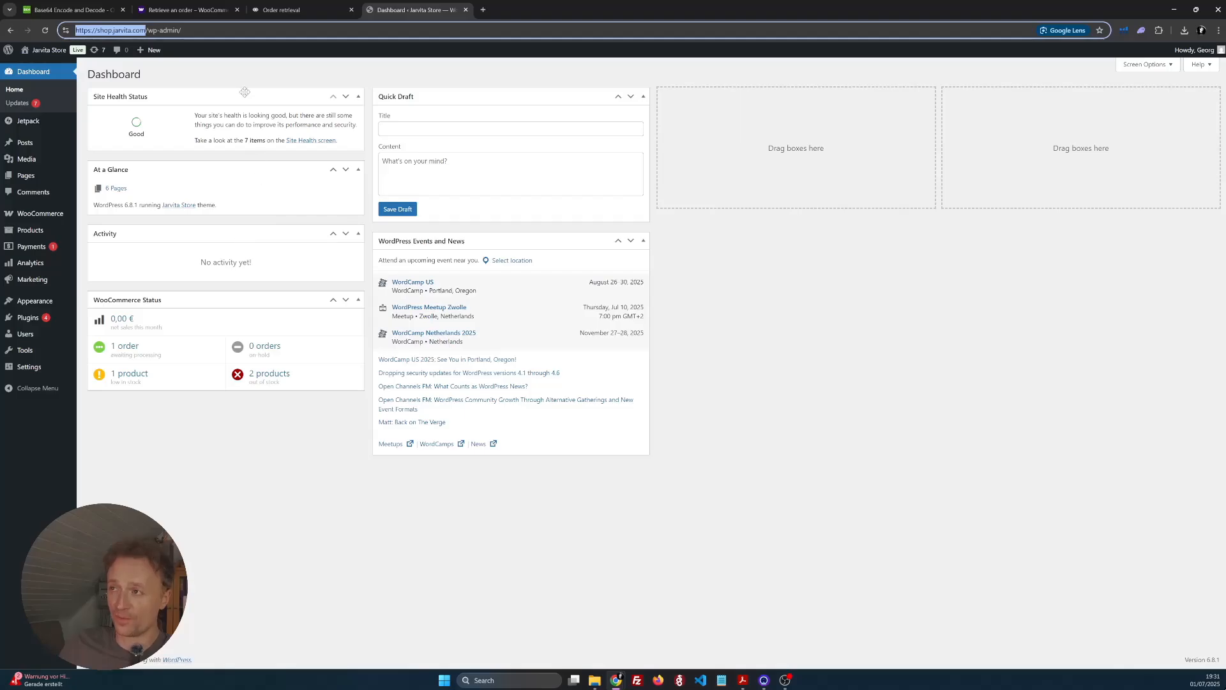
pyautogui.click(281, 10)
pyautogui.hotkey('ctrl', 'v')
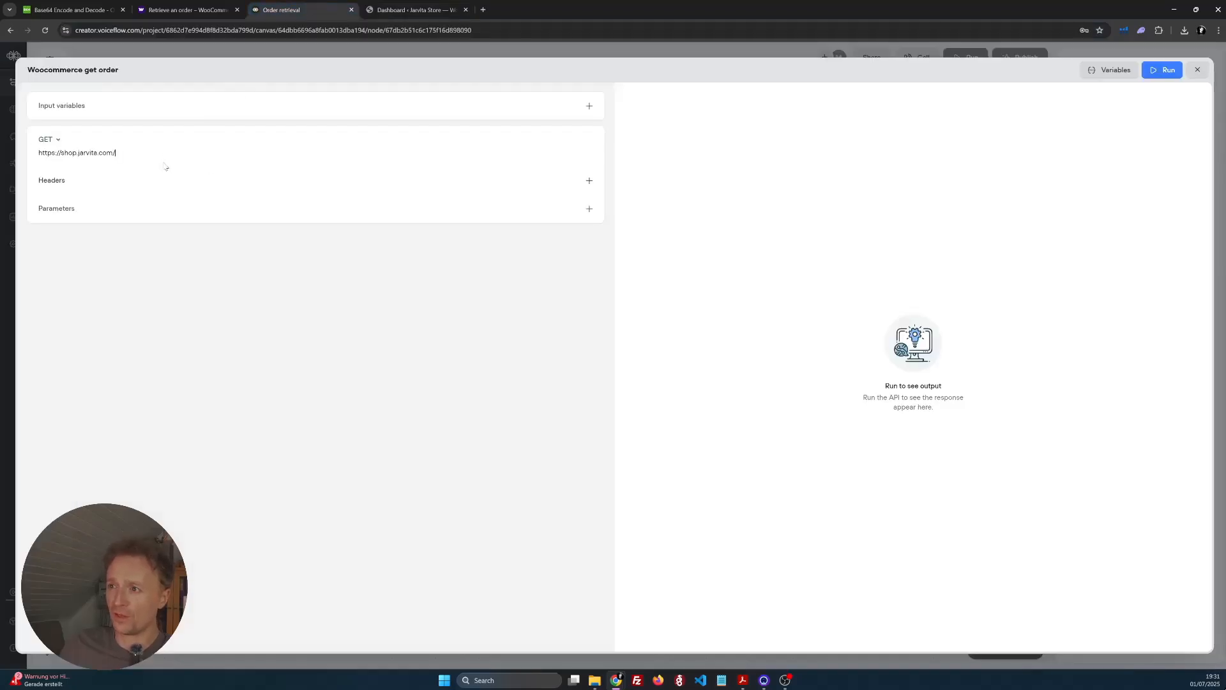
# - Append the endpoint path wp-json/wc/v3/orders/ from the WooCommerce documentation to the request URL, with only one slash after the domain
pyautogui.click(172, 6)
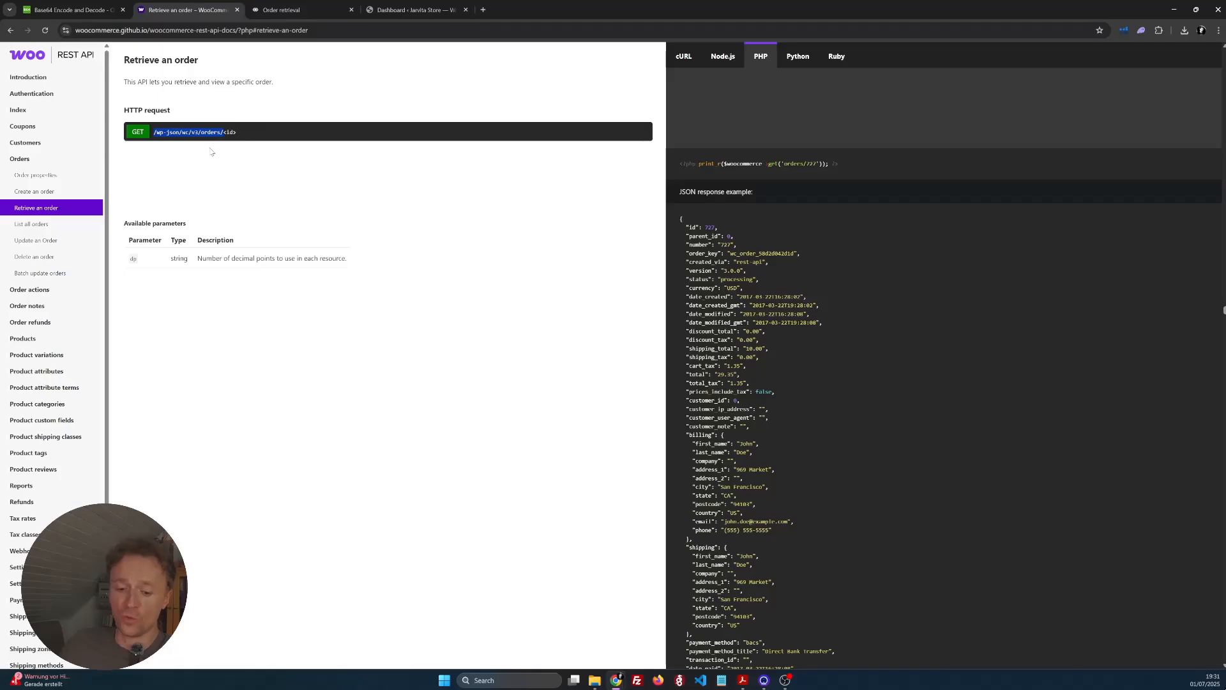
pyautogui.click(276, 10)
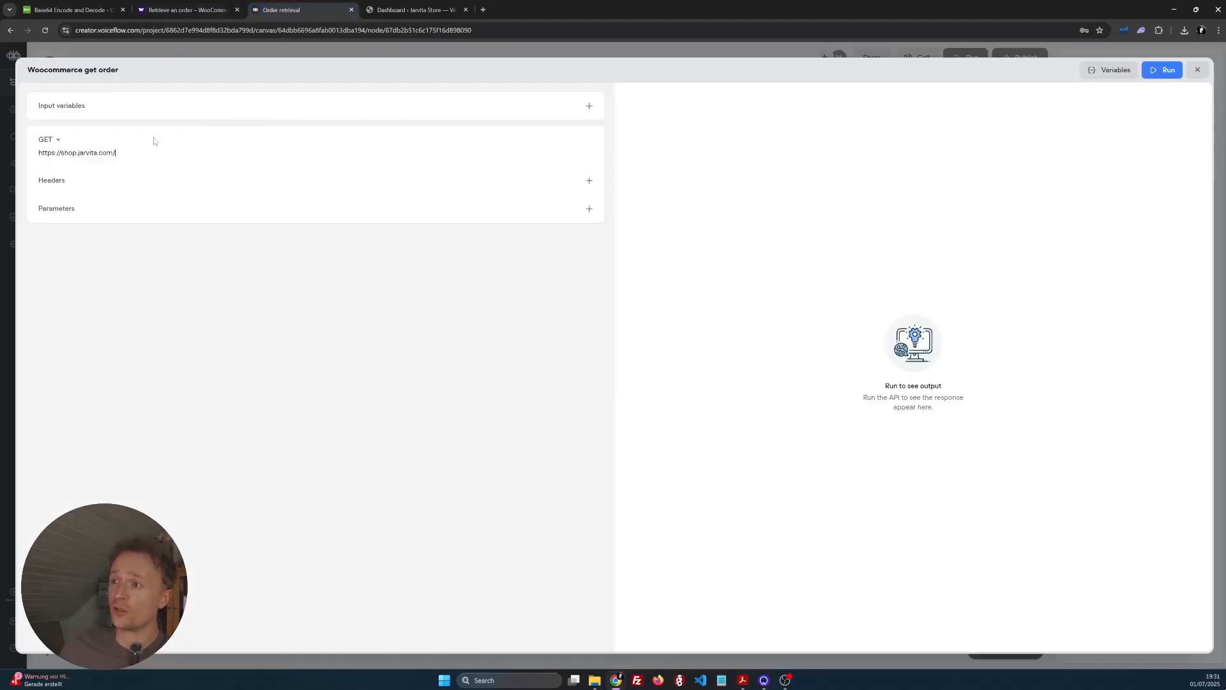
pyautogui.write('/wp-json/wc/v3/orders/')
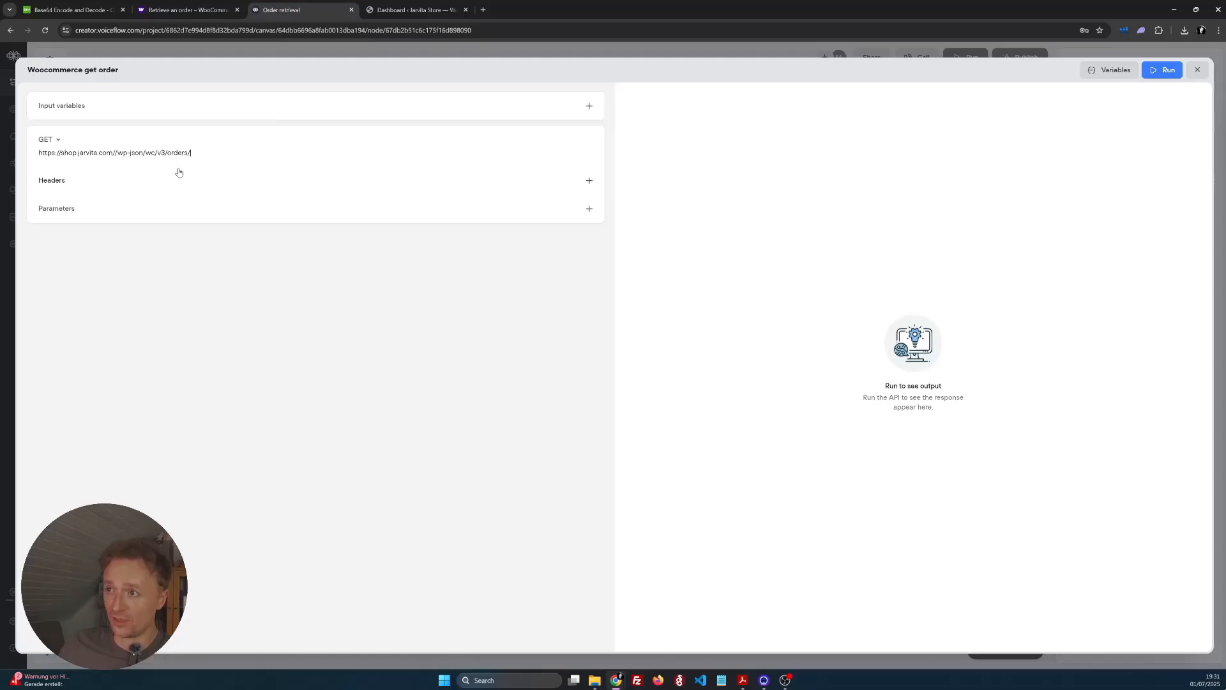
pyautogui.press('BackSpace')
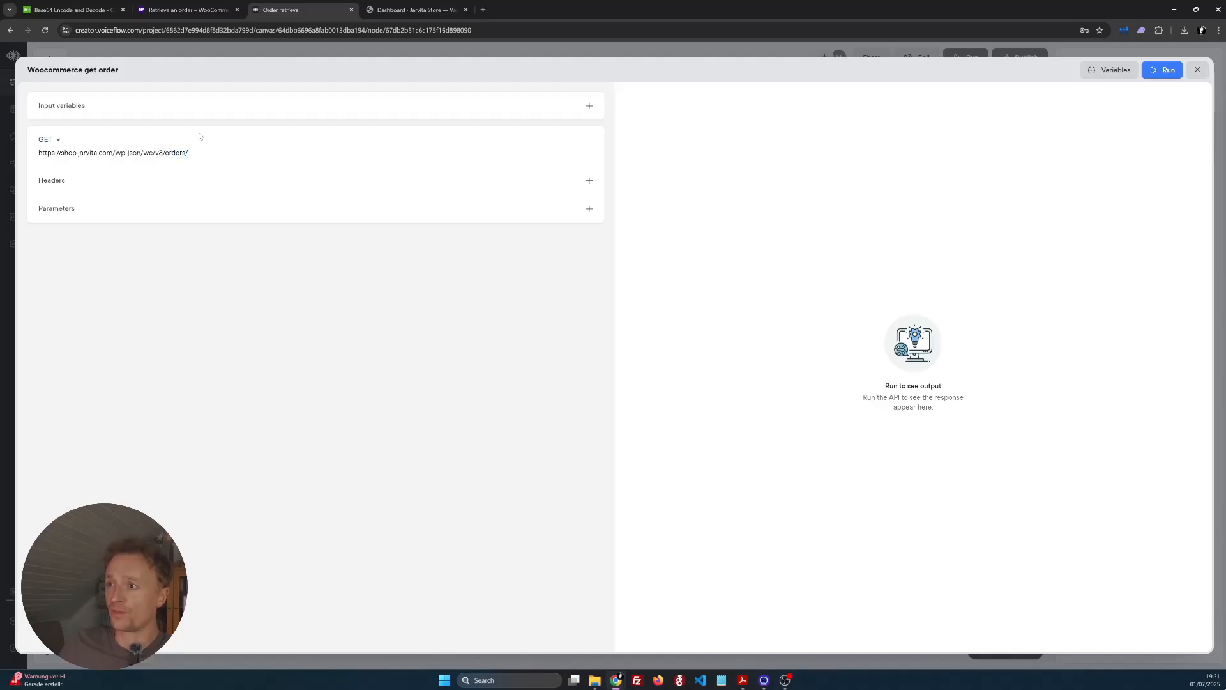
# - Check the ID placeholder in the documented order endpoint and add a new input variable order_nr at the end of the request URL
pyautogui.click(205, 7)
pyautogui.moveTo(247, 137); pyautogui.dragTo(225, 134)
pyautogui.click(245, 146)
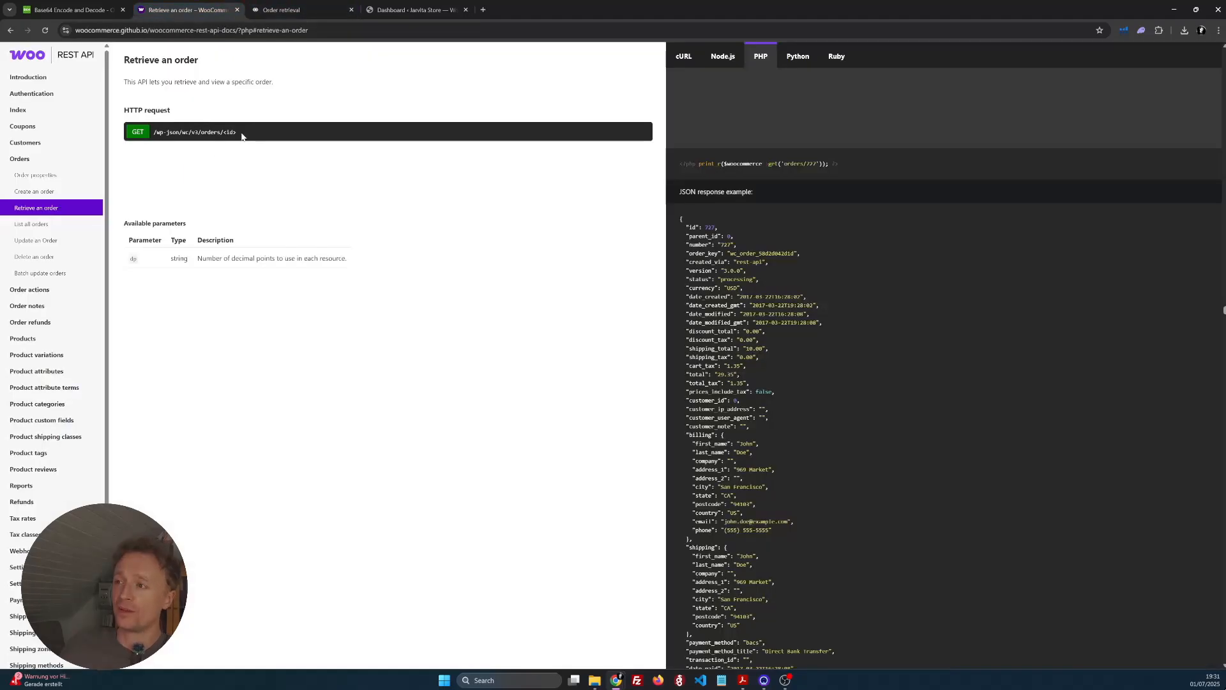
pyautogui.click(289, 10)
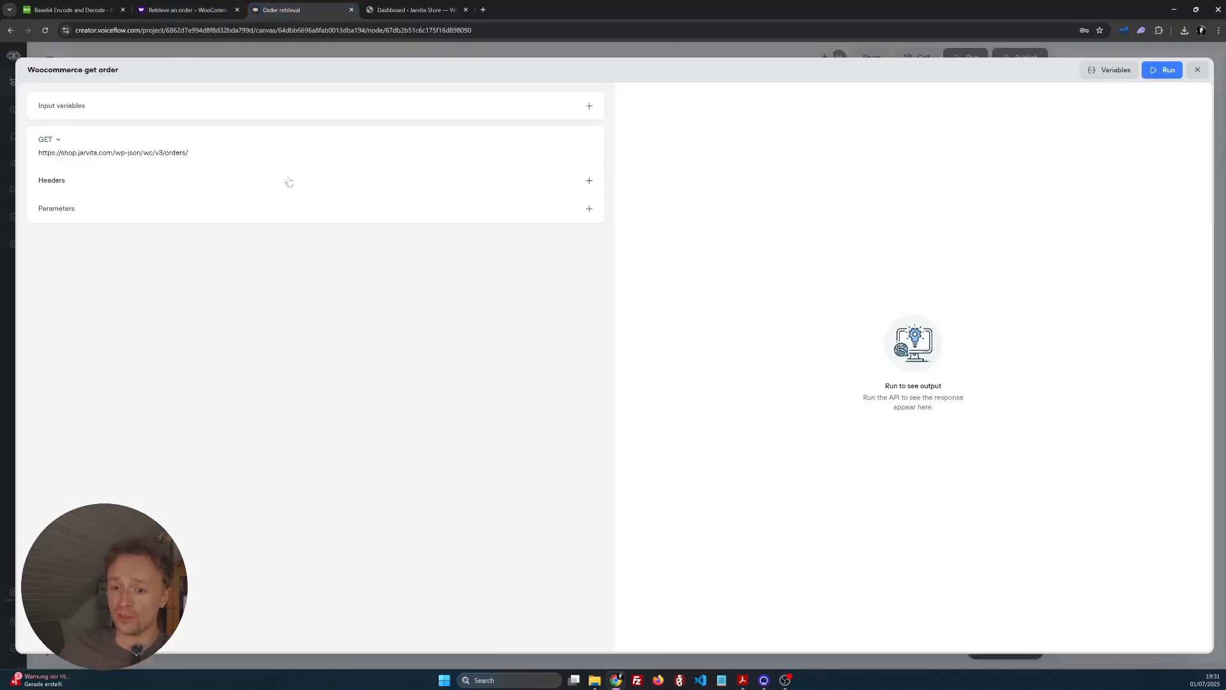
pyautogui.write('{or')
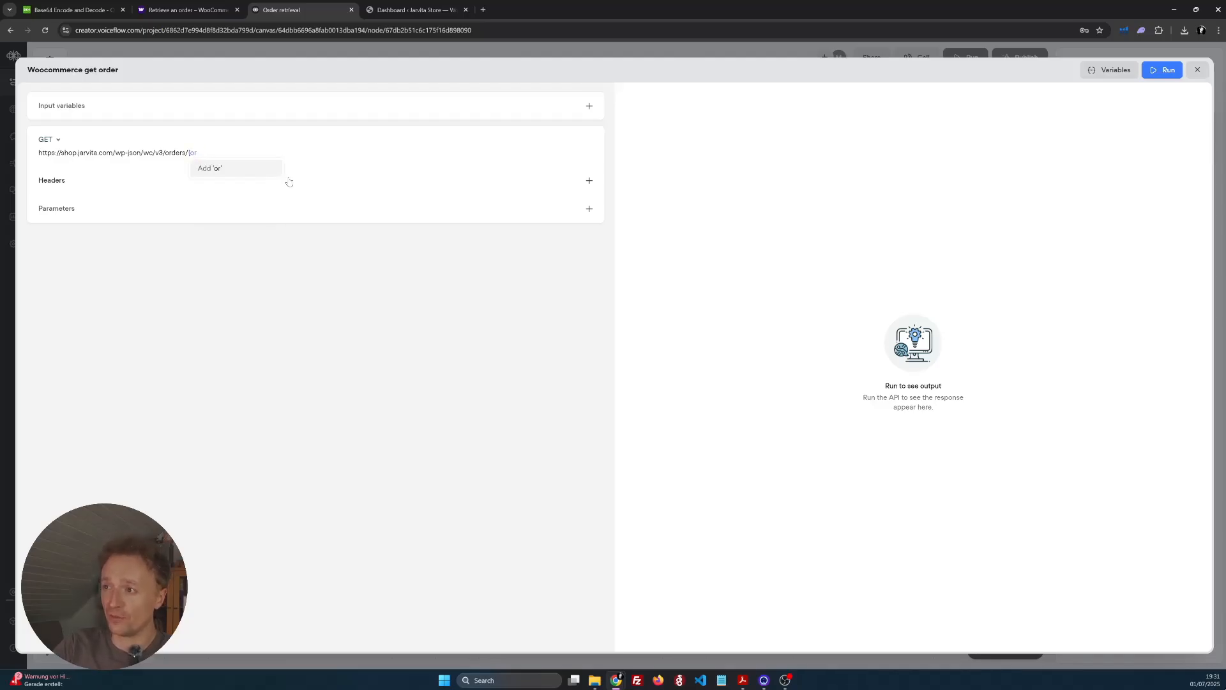
pyautogui.write('der_nr')
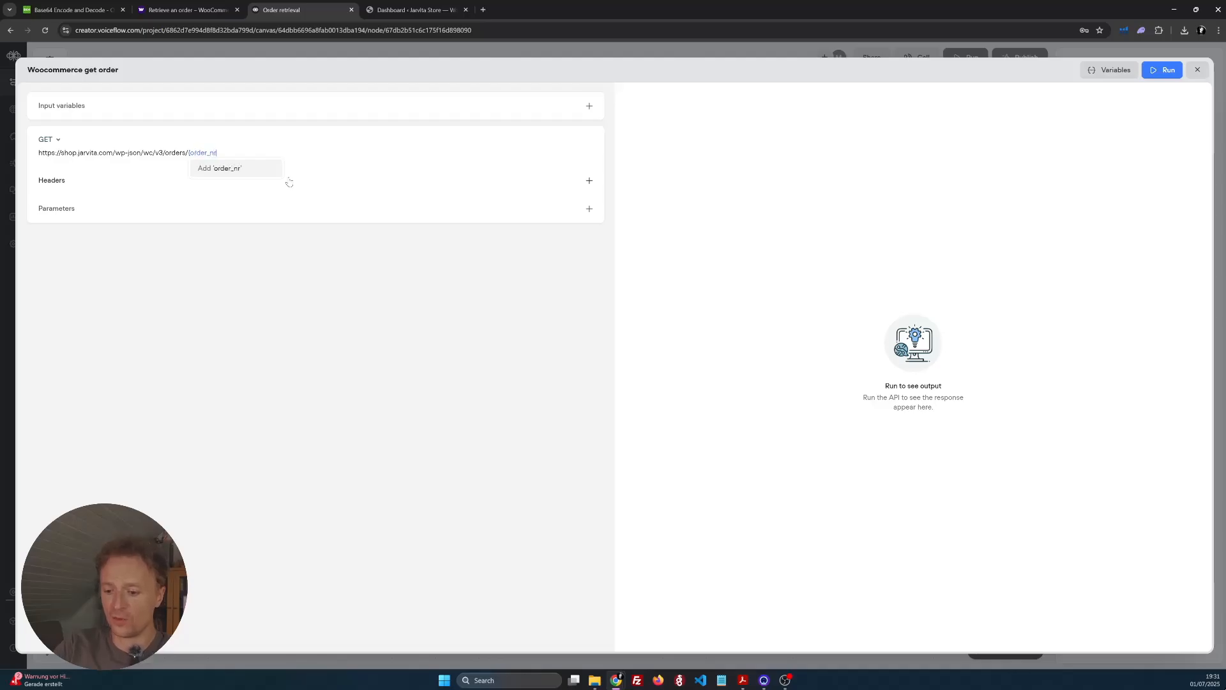
pyautogui.click(271, 169)
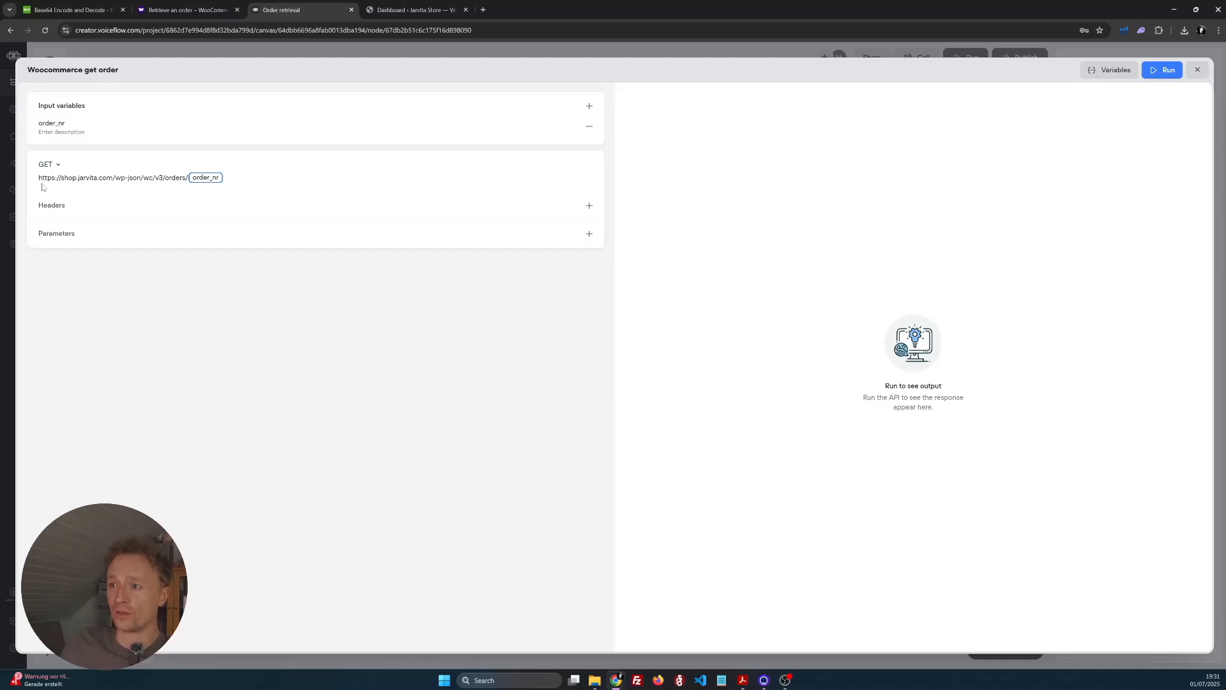
pyautogui.moveTo(40, 179); pyautogui.dragTo(276, 178)
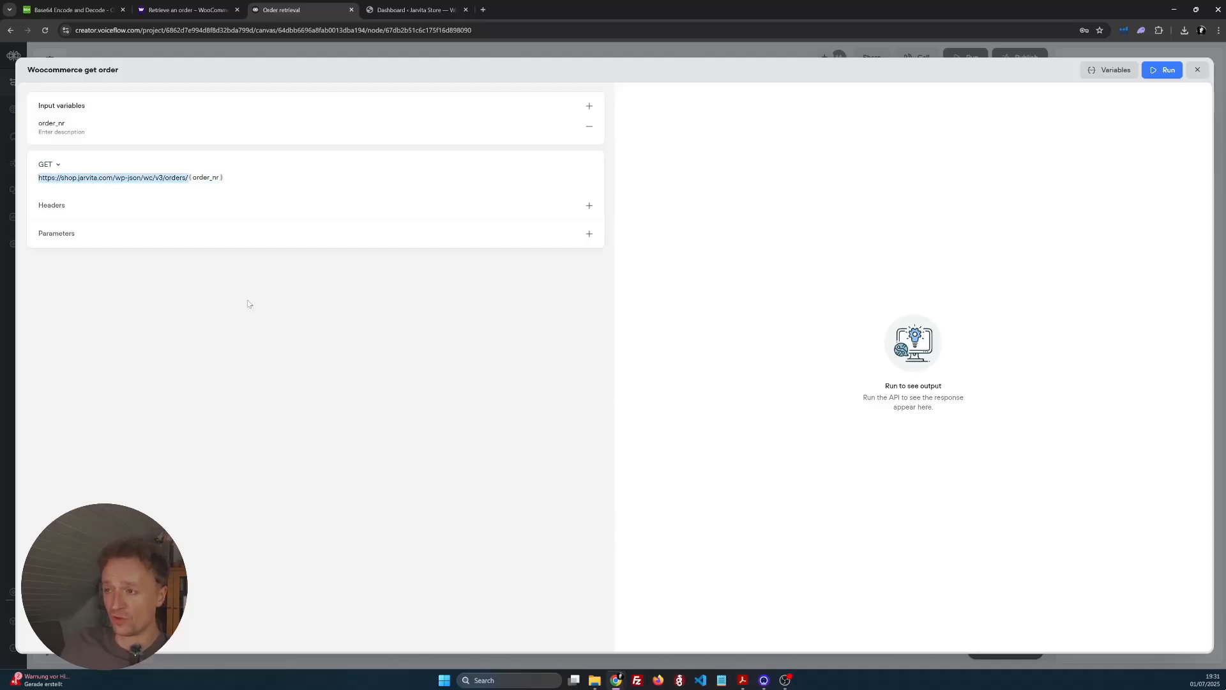
pyautogui.click(249, 304)
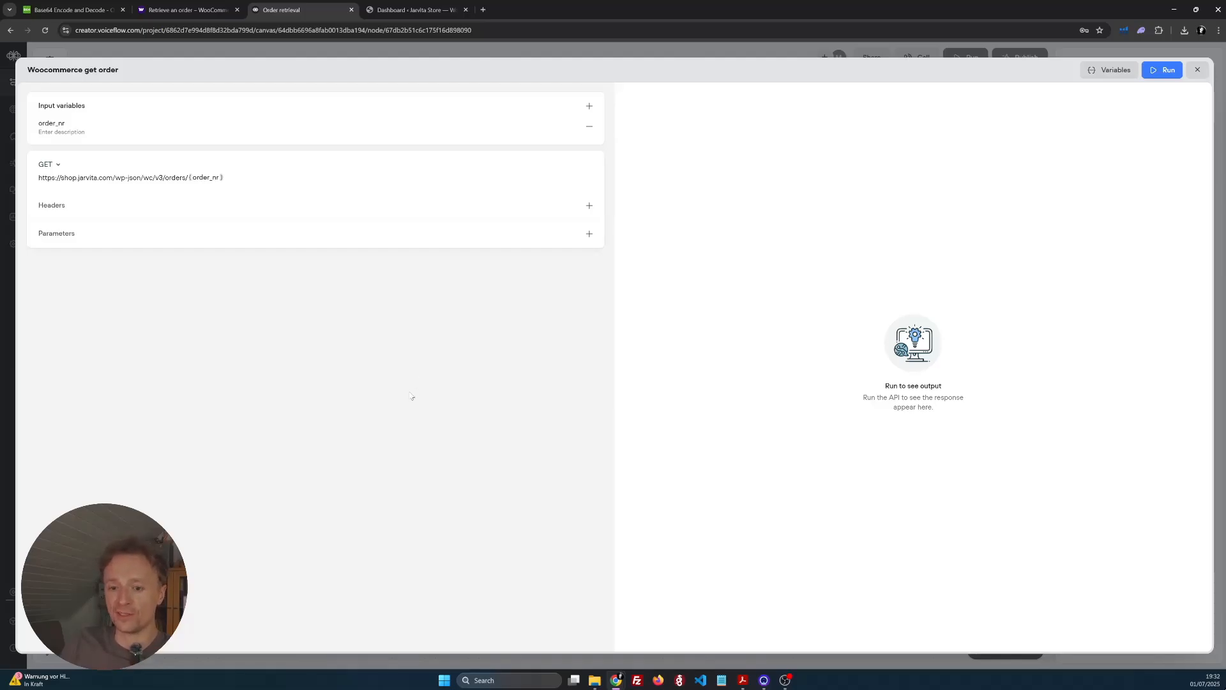
# - Switch to the WordPress admin site and start creating a REST API key in WooCommerce's advanced settings
pyautogui.click(432, 8)
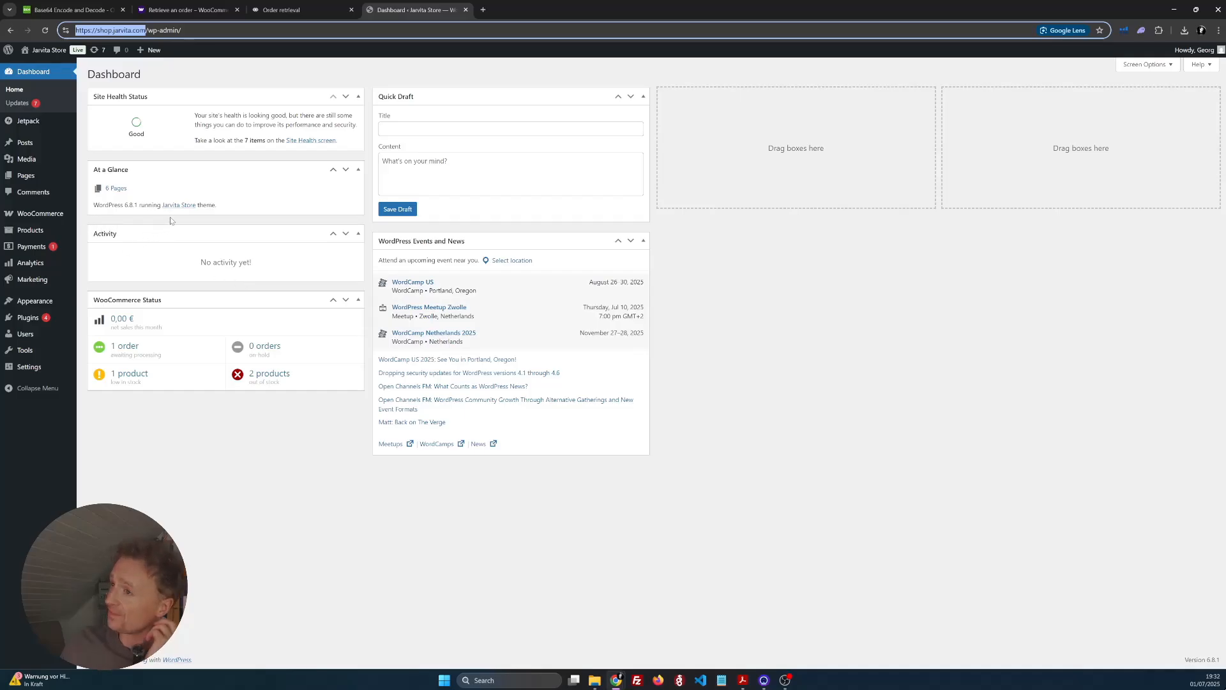
pyautogui.moveTo(64, 216)
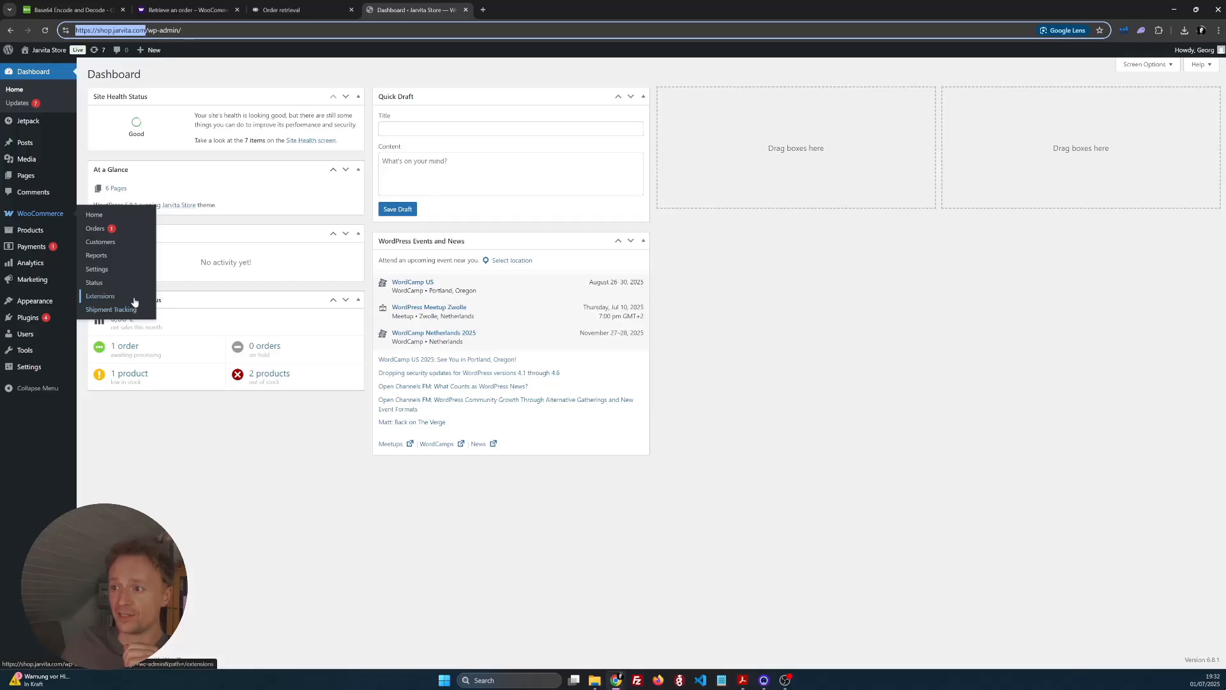
pyautogui.click(106, 269)
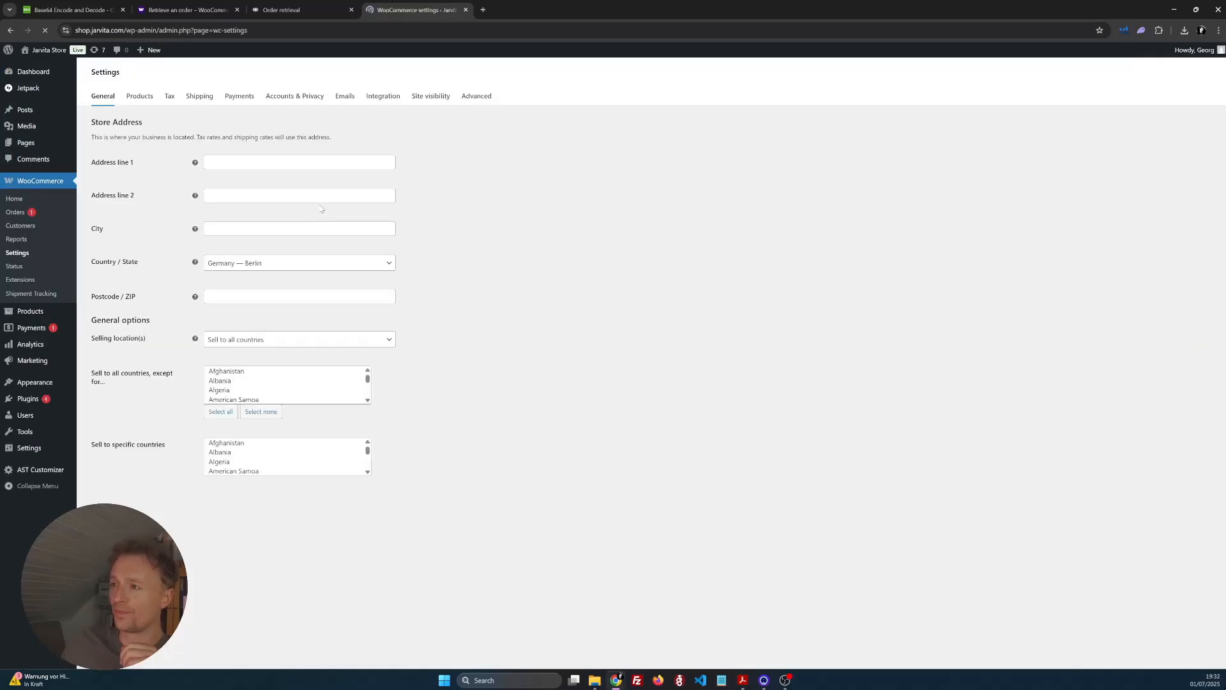
pyautogui.click(484, 97)
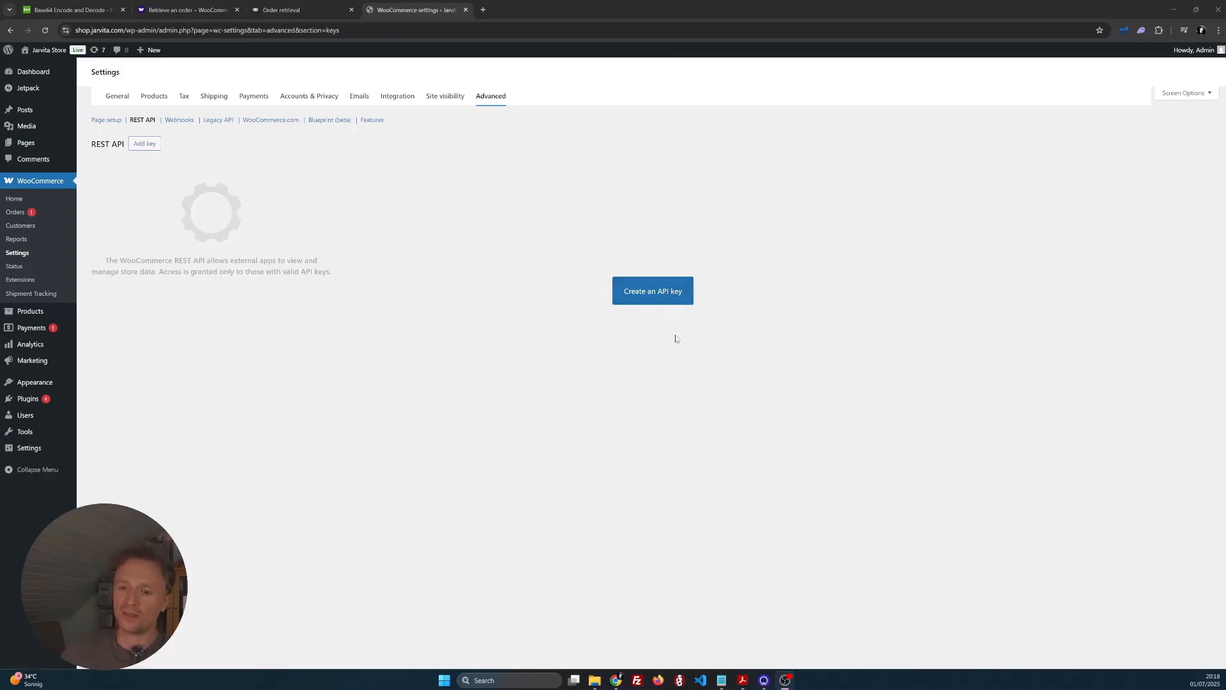
pyautogui.click(664, 298)
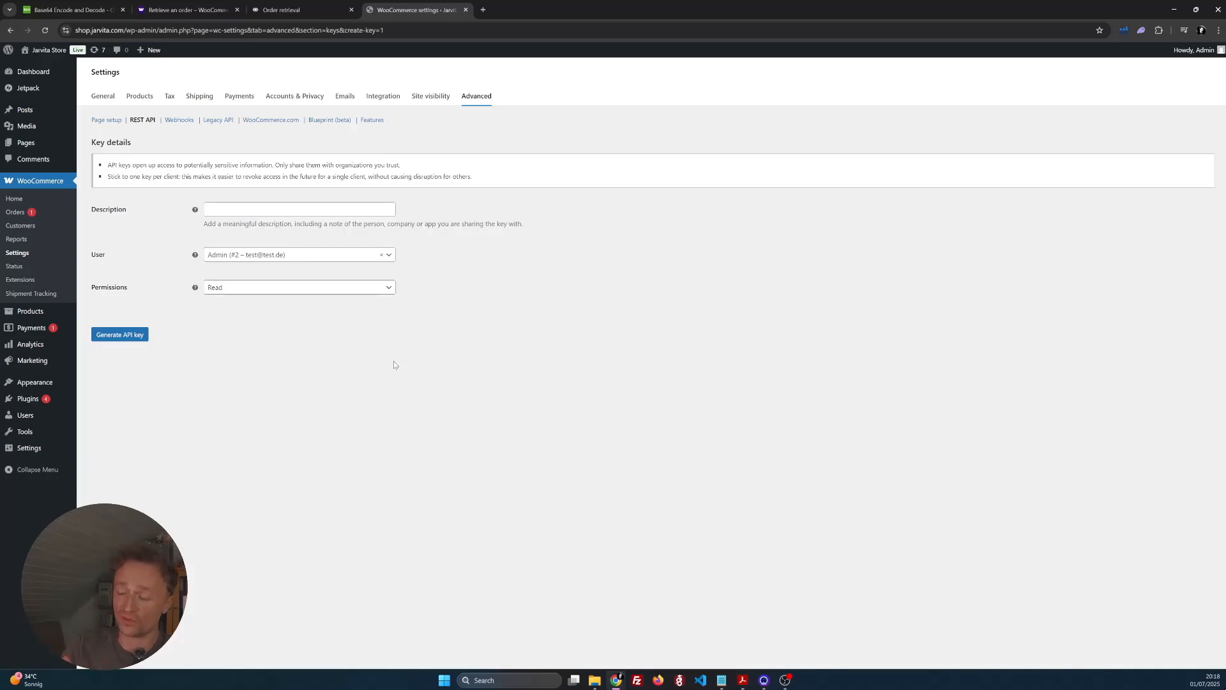
# - Describe the API key as "Get order", keep its permissions at Read and generate it
pyautogui.click(301, 212)
pyautogui.write('Get order')
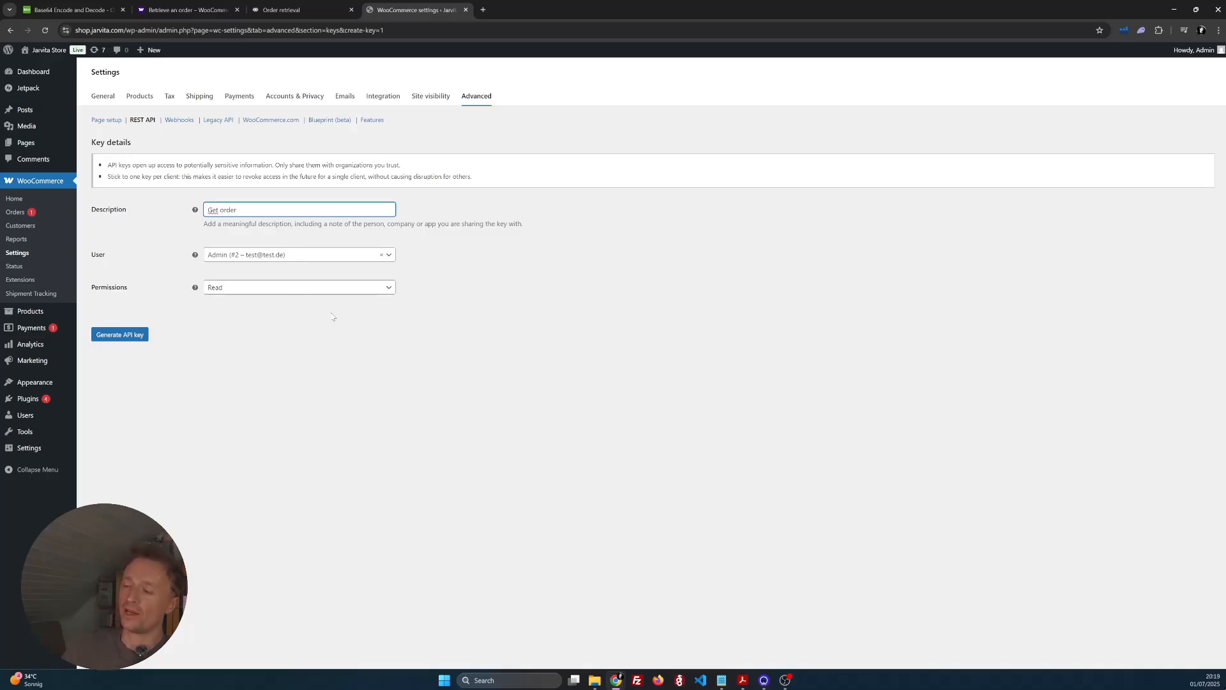
pyautogui.click(281, 287)
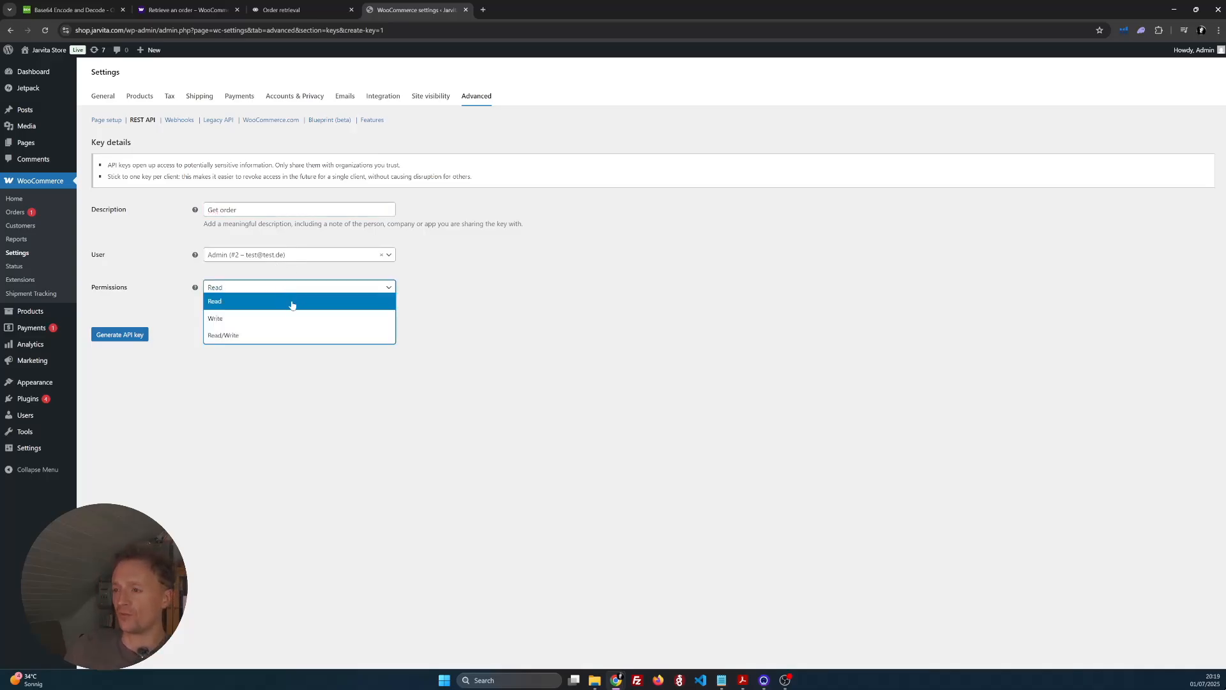
pyautogui.click(536, 316)
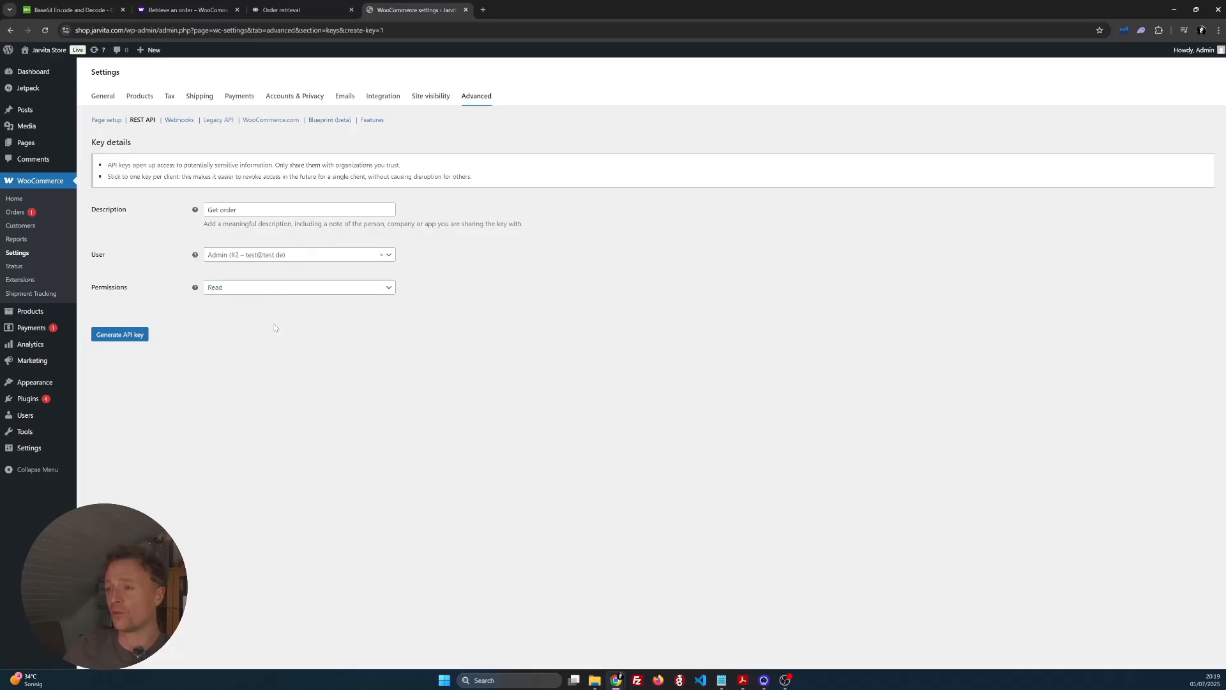
pyautogui.click(135, 333)
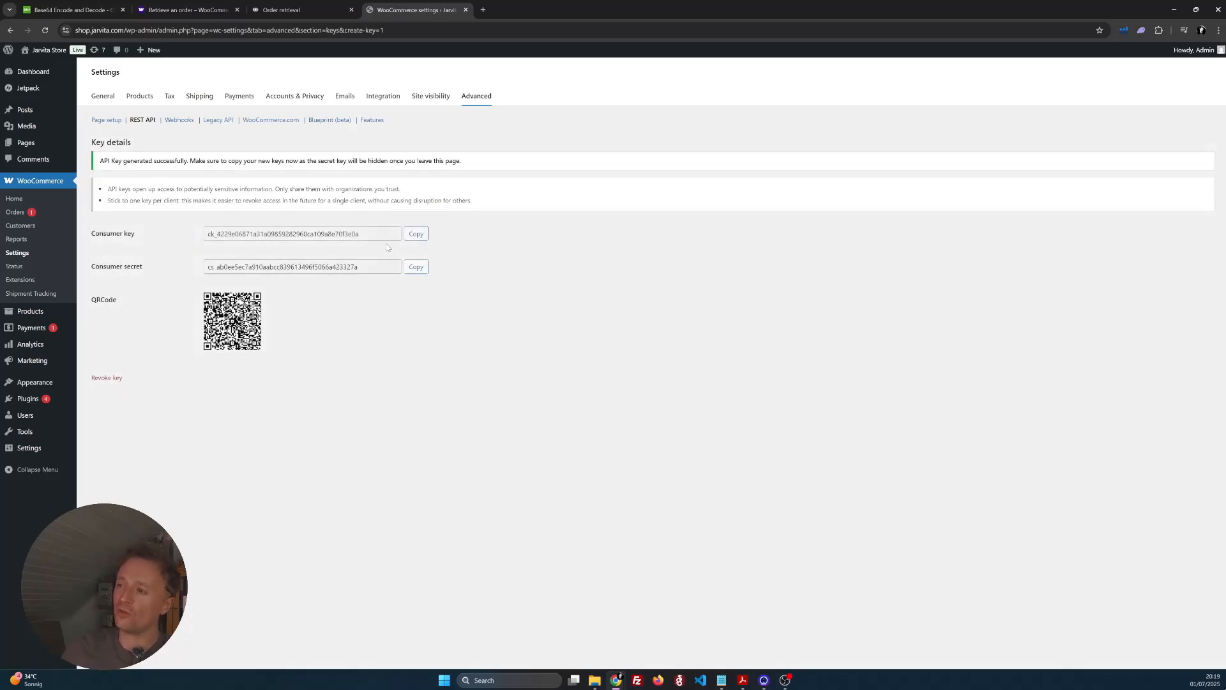
# - Examine the generated consumer key and consumer secret in the key details
pyautogui.moveTo(379, 237); pyautogui.dragTo(206, 234)
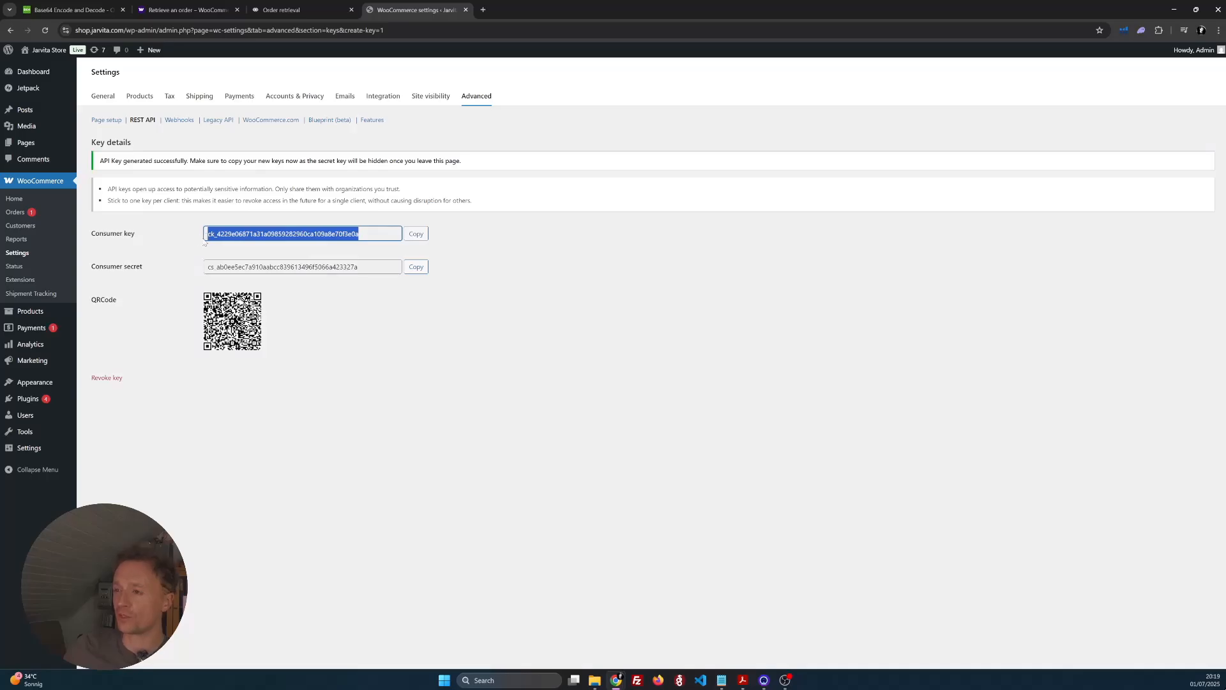
pyautogui.click(271, 273)
pyautogui.moveTo(374, 268); pyautogui.dragTo(206, 267)
pyautogui.click(470, 324)
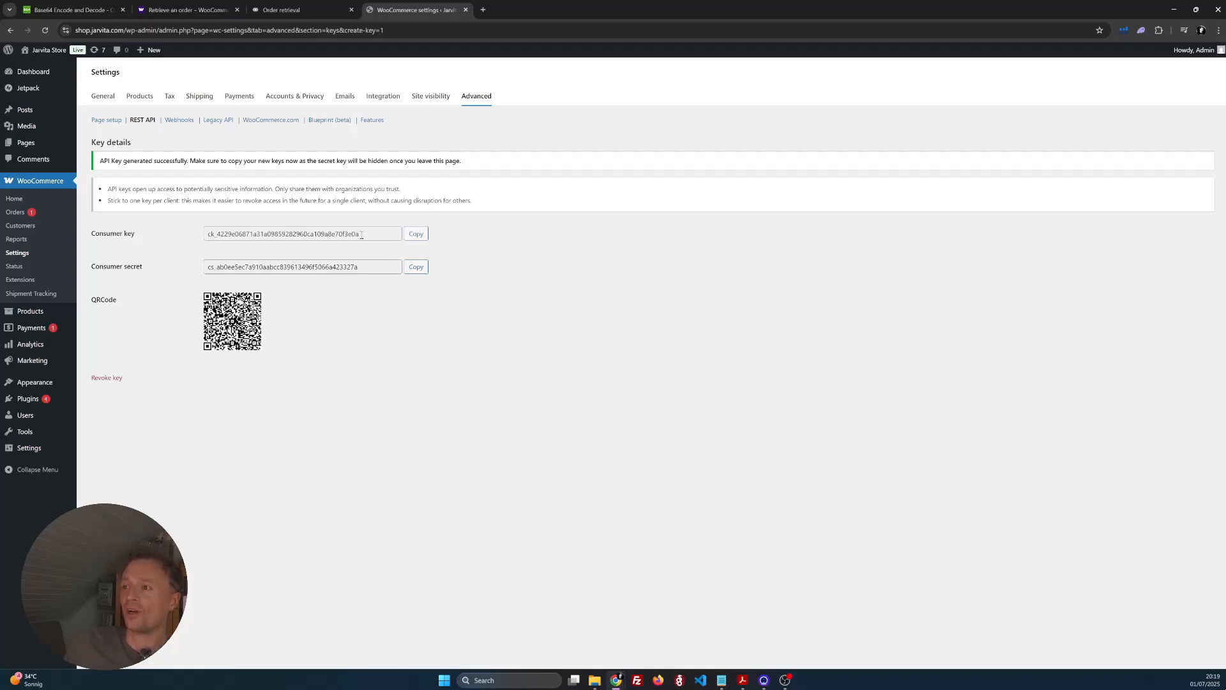
pyautogui.moveTo(384, 233); pyautogui.dragTo(206, 234)
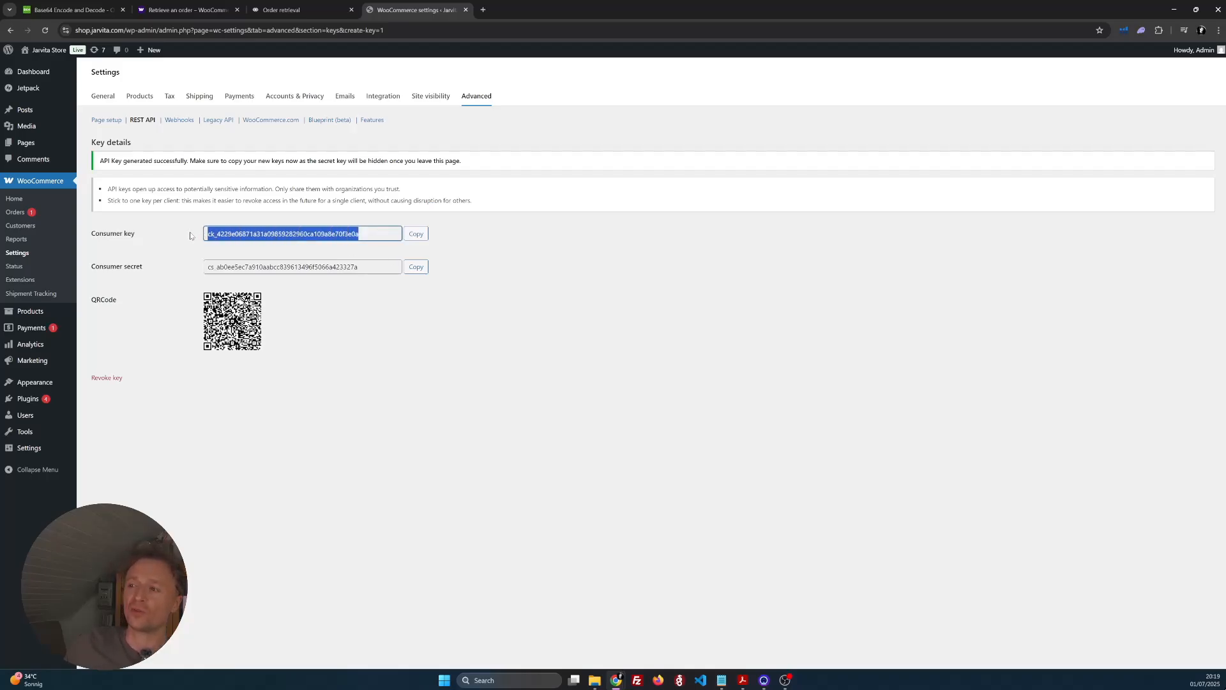
pyautogui.moveTo(371, 268); pyautogui.dragTo(208, 267)
pyautogui.click(460, 342)
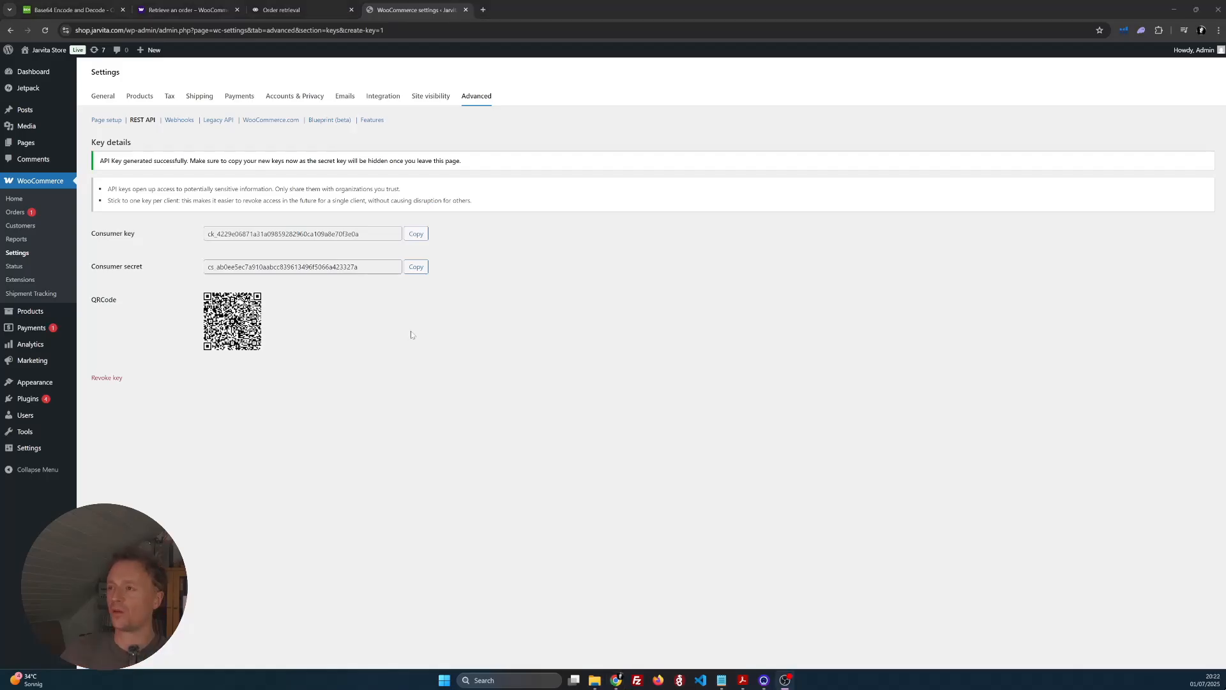
# - Switch back to Voiceflow and add an Authorization header with the value "Basic" to the order request
pyautogui.click(299, 10)
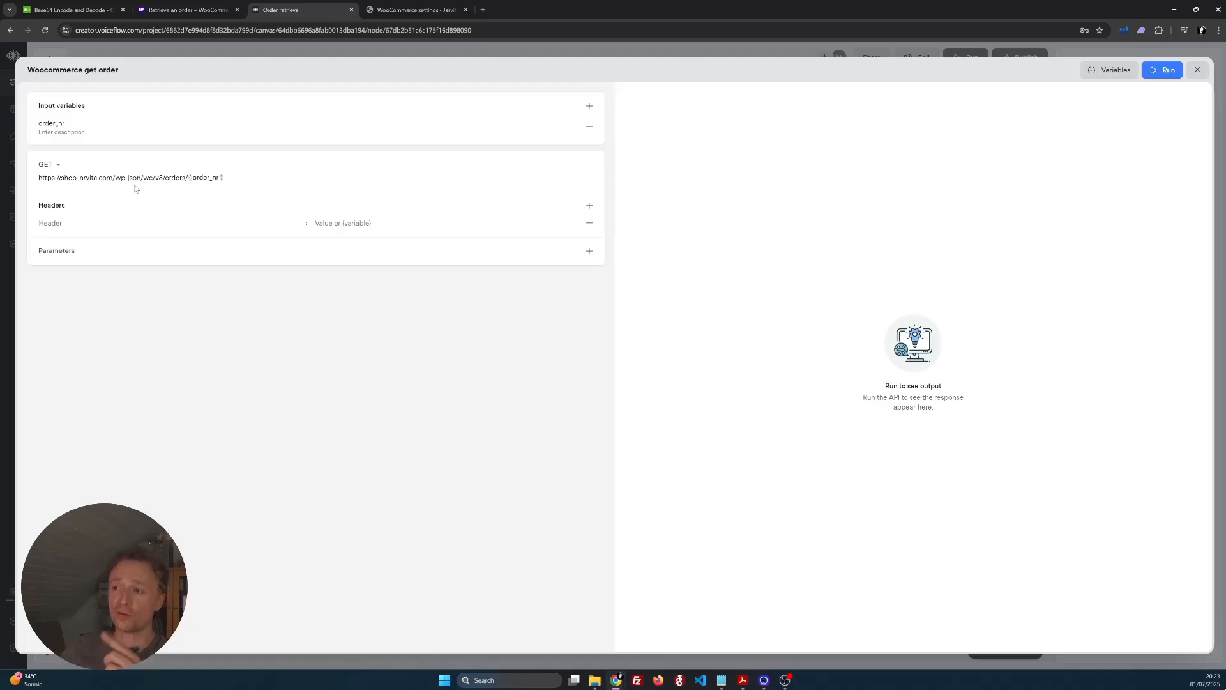
pyautogui.click(117, 226)
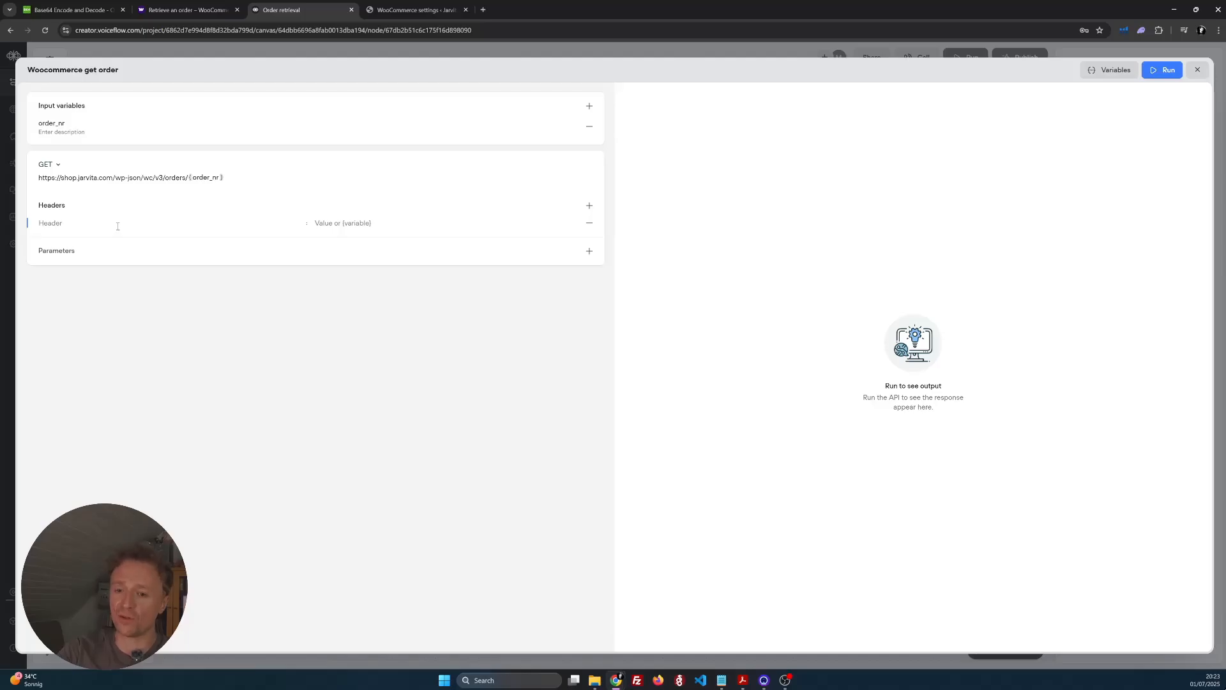
pyautogui.write('Au')
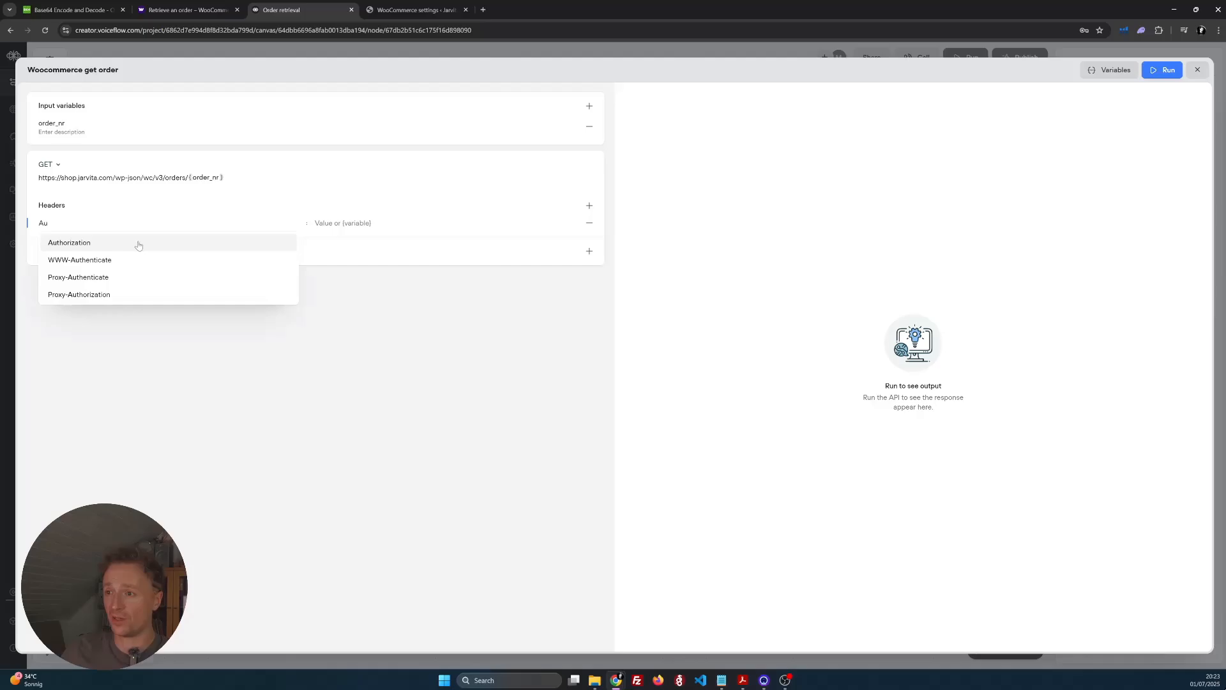
pyautogui.click(134, 242)
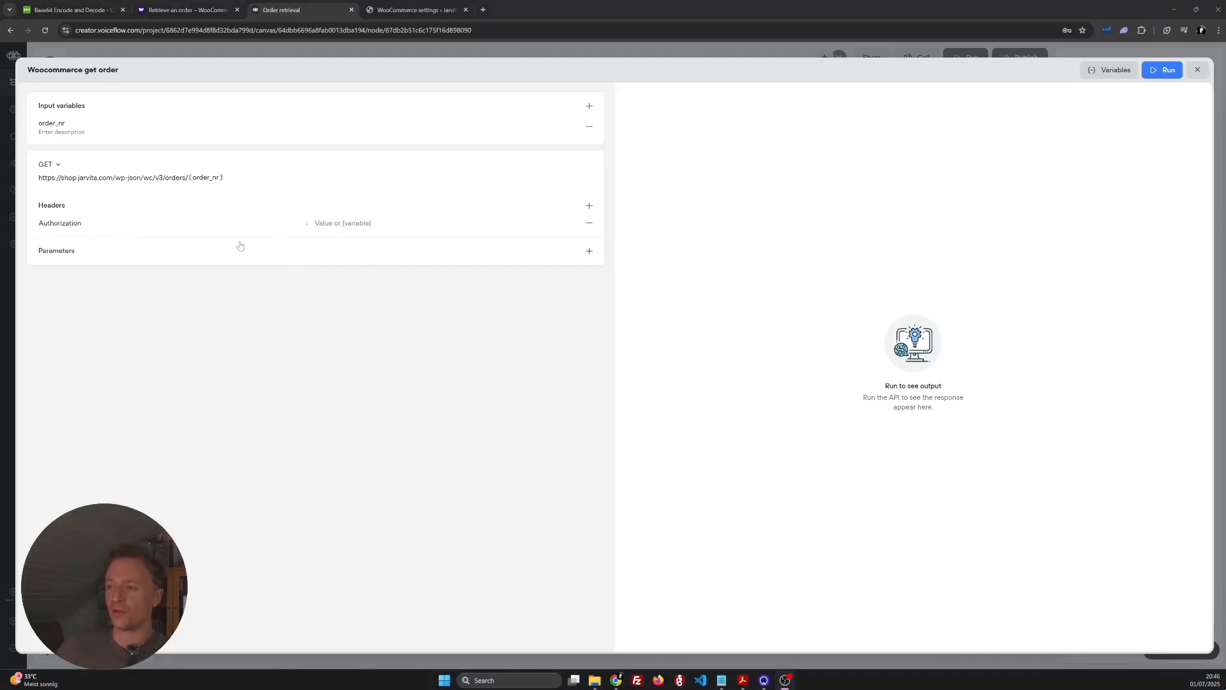
pyautogui.click(364, 226)
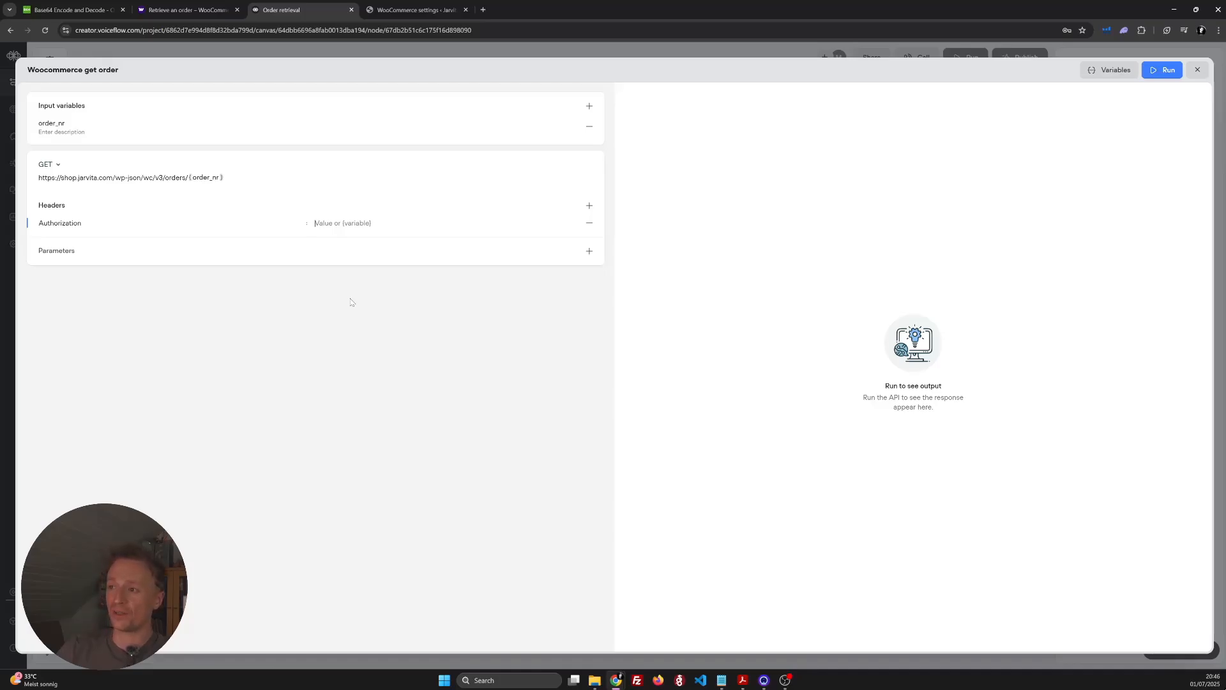
pyautogui.write('Basic')
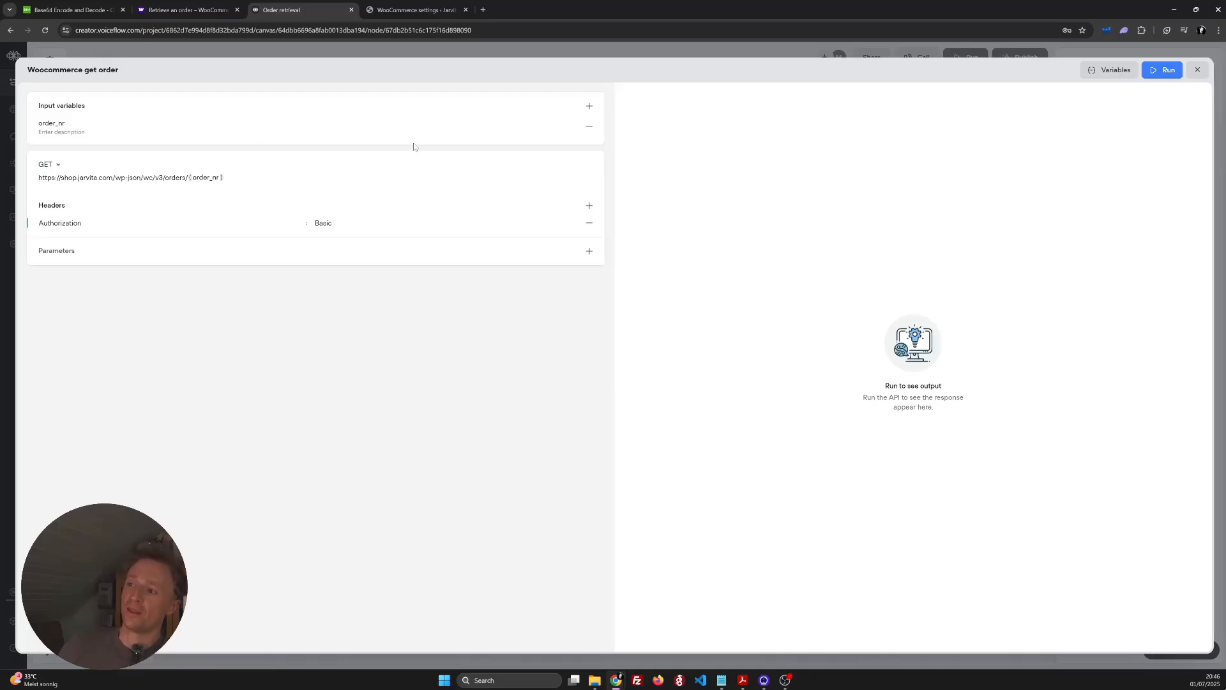
# - Copy the consumer key from the WooCommerce key details into the Base64 encoder's input and add a colon after it
pyautogui.click(414, 9)
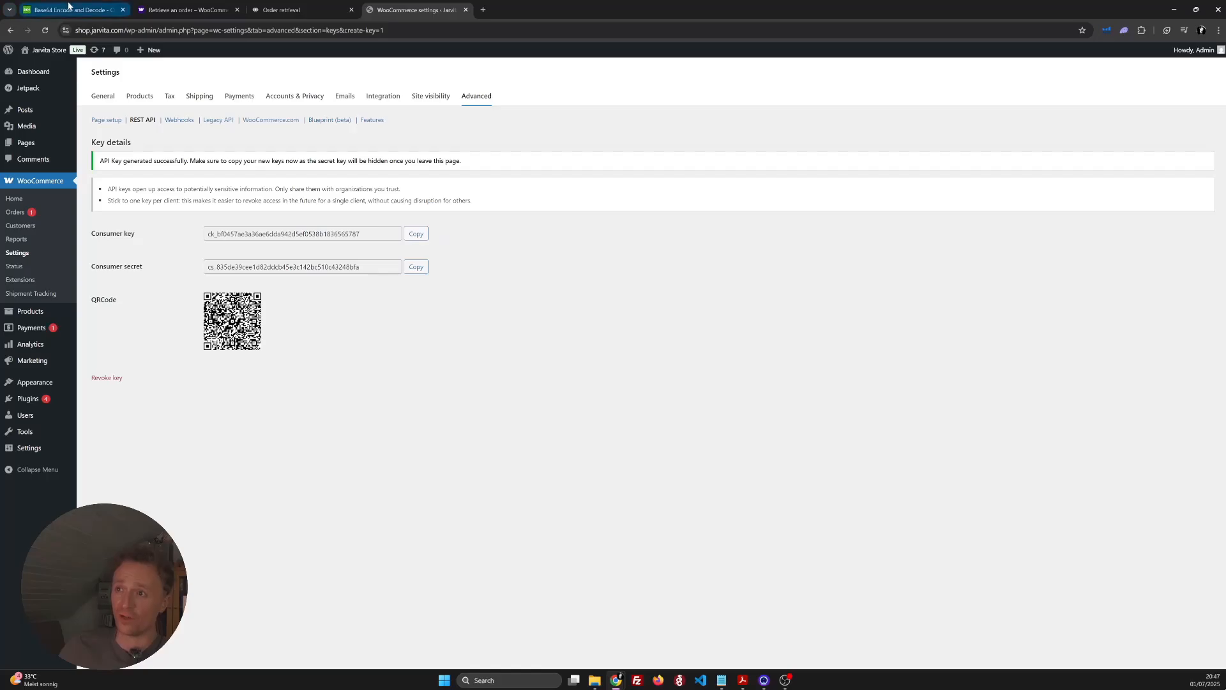
pyautogui.click(20, 9)
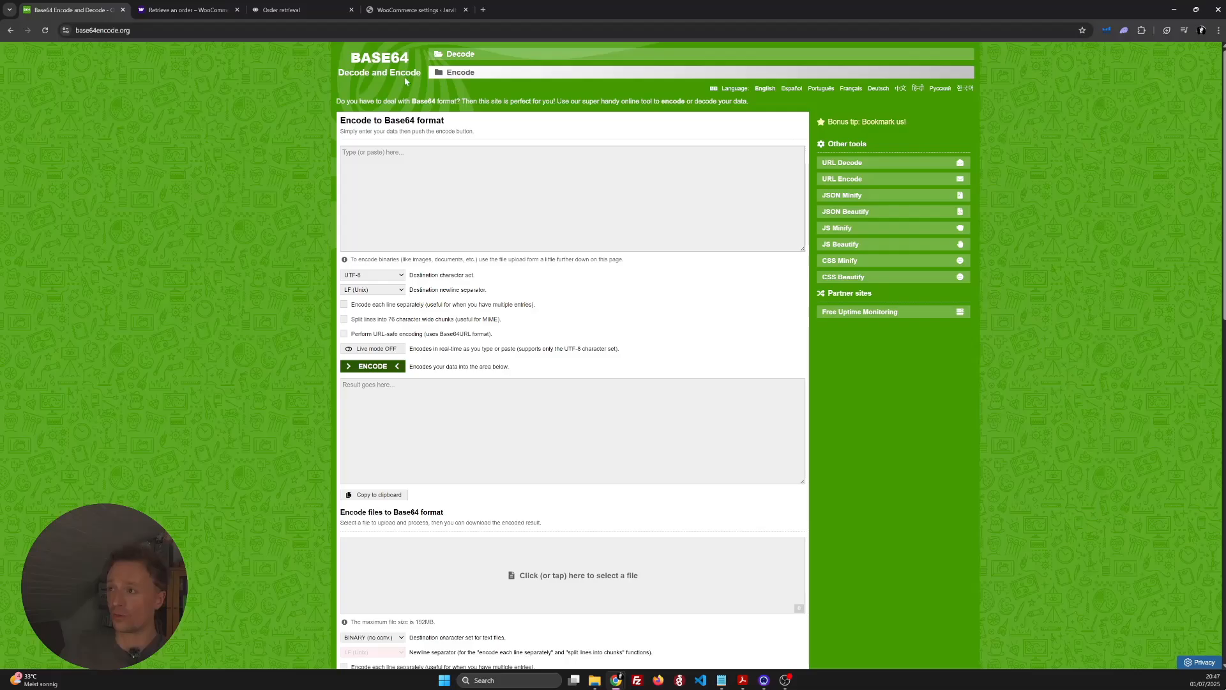
pyautogui.click(386, 14)
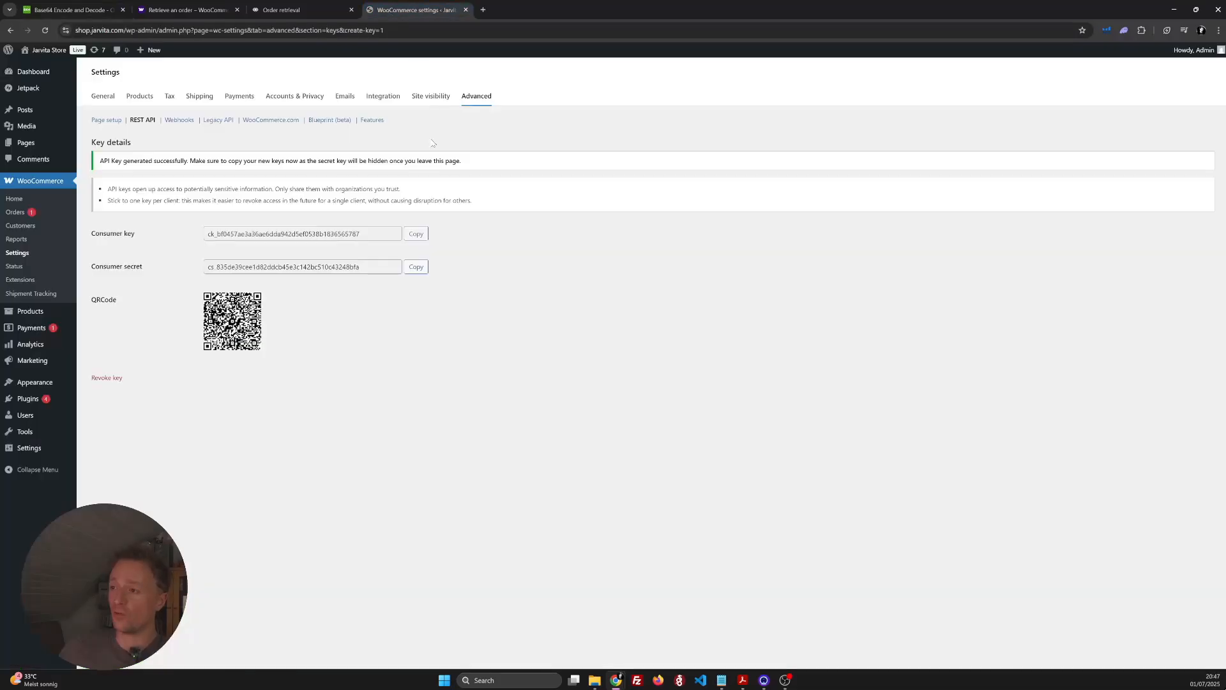
pyautogui.click(419, 235)
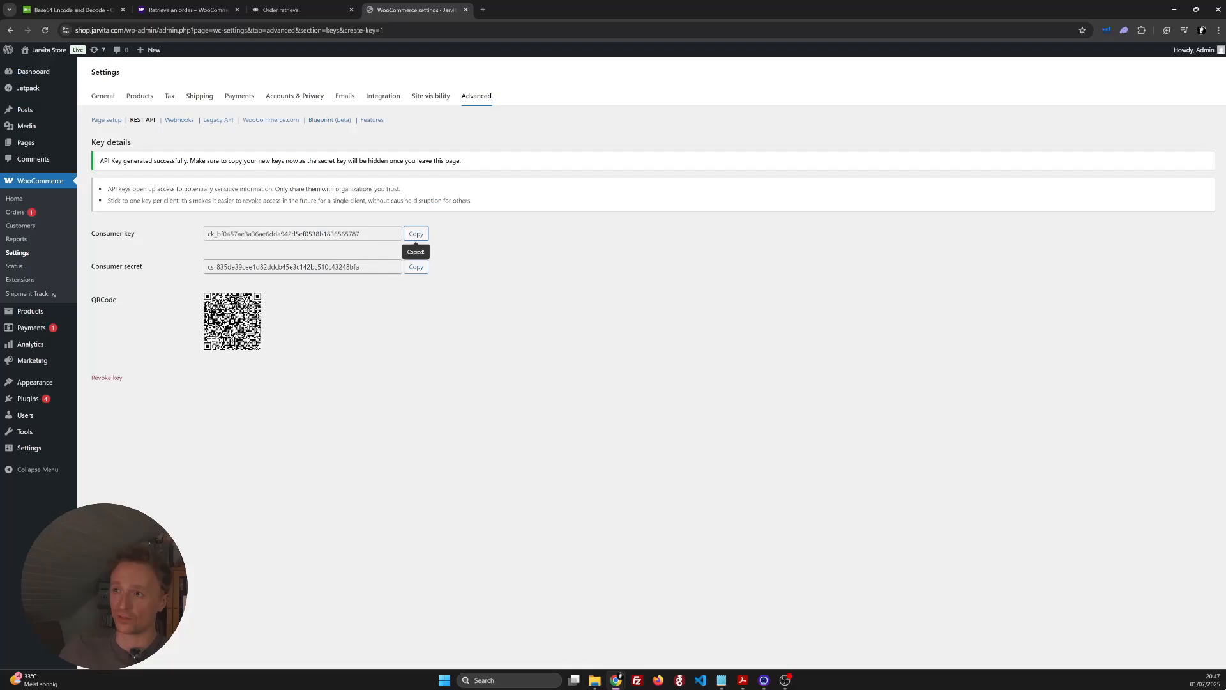
pyautogui.click(71, 10)
pyautogui.hotkey('ctrl', 'v')
pyautogui.write(':')
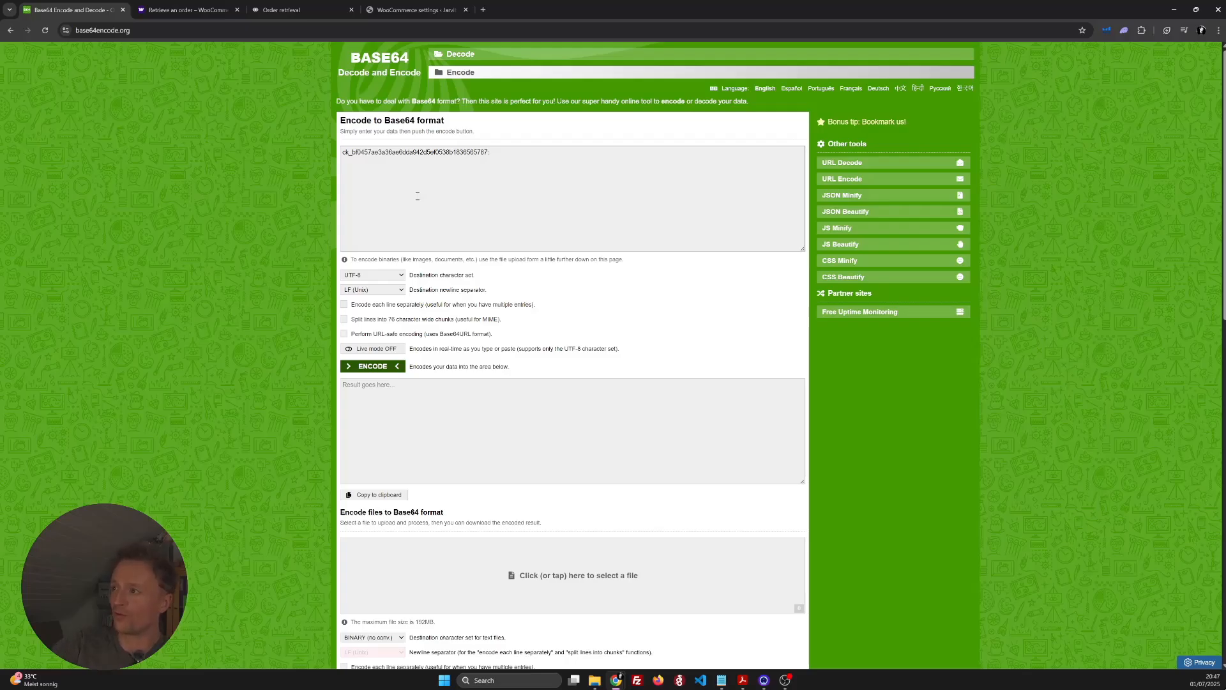
# - Append the WooCommerce consumer secret after the colon in the Base64 encoder and encode the combined credentials
pyautogui.click(415, 9)
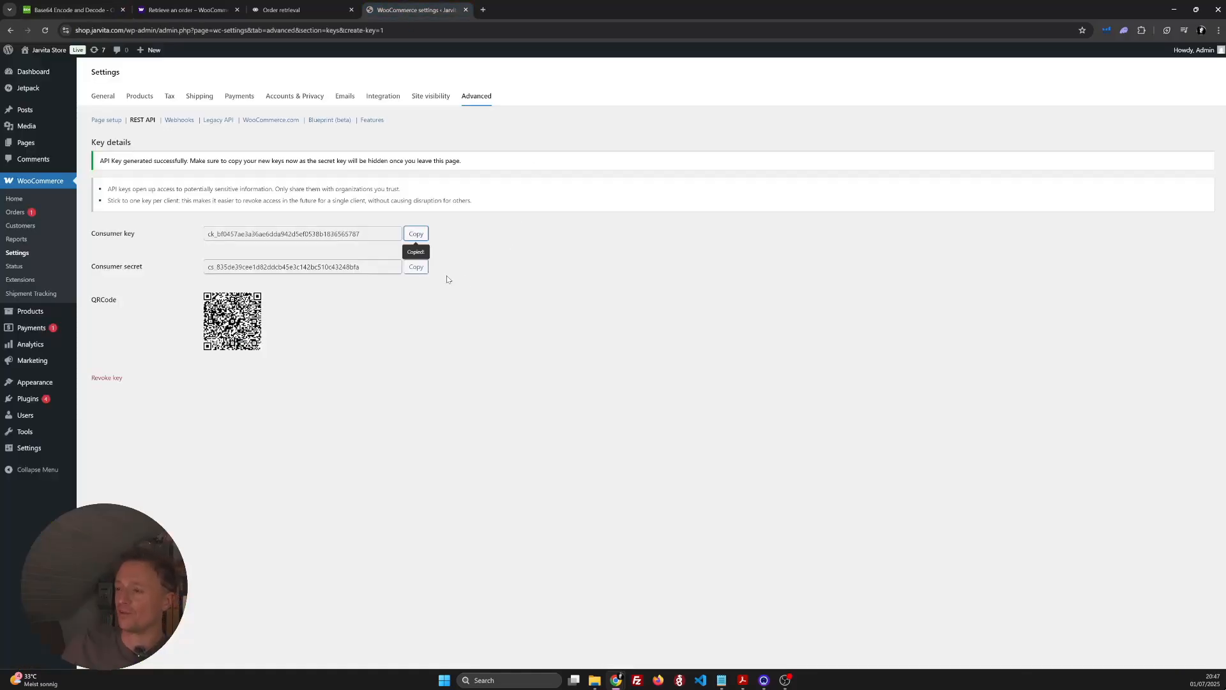
pyautogui.click(416, 267)
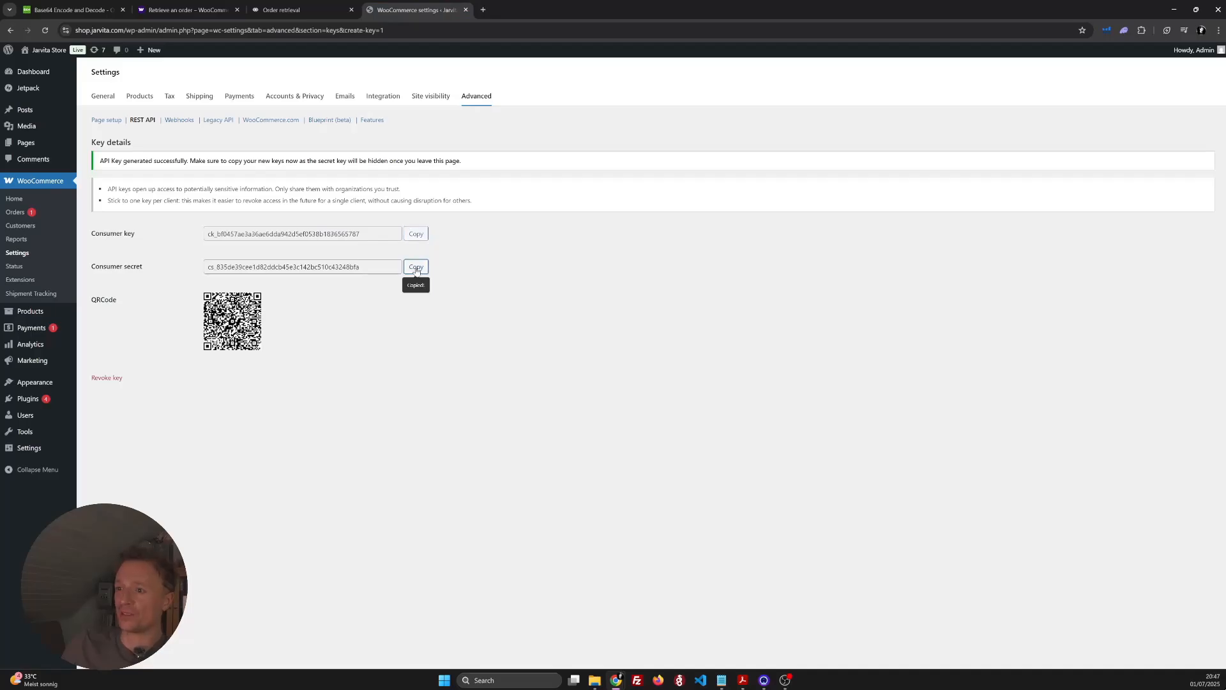
pyautogui.click(67, 4)
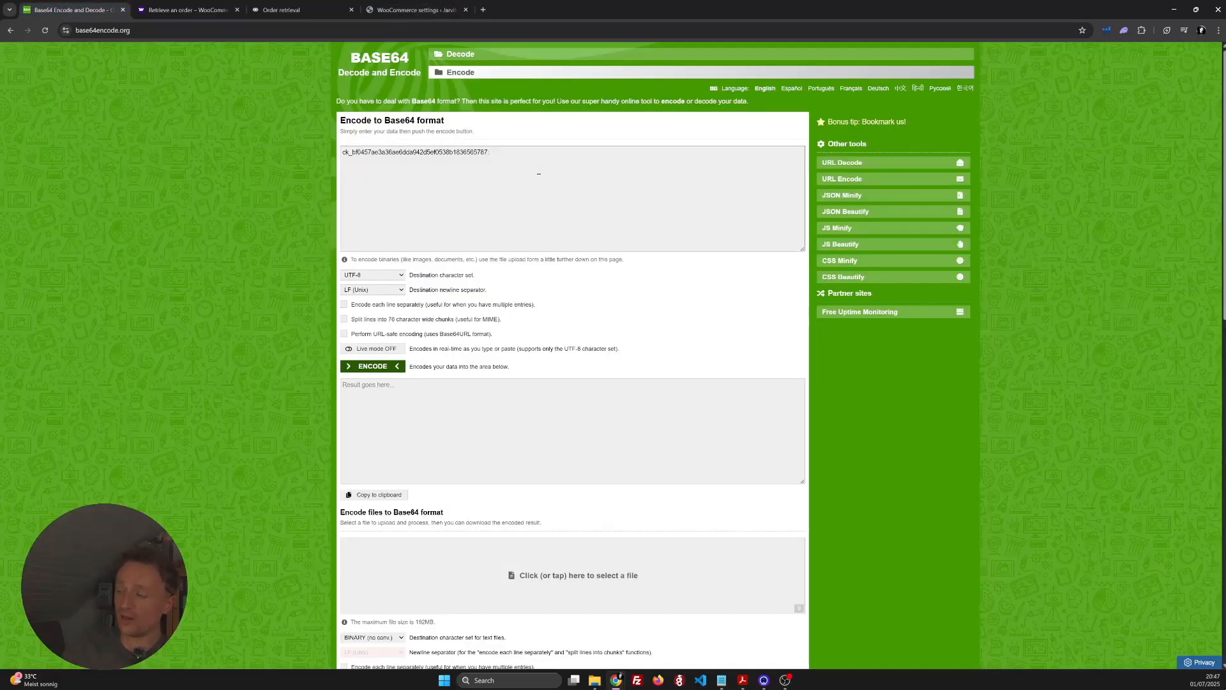
pyautogui.hotkey('ctrl', 'v')
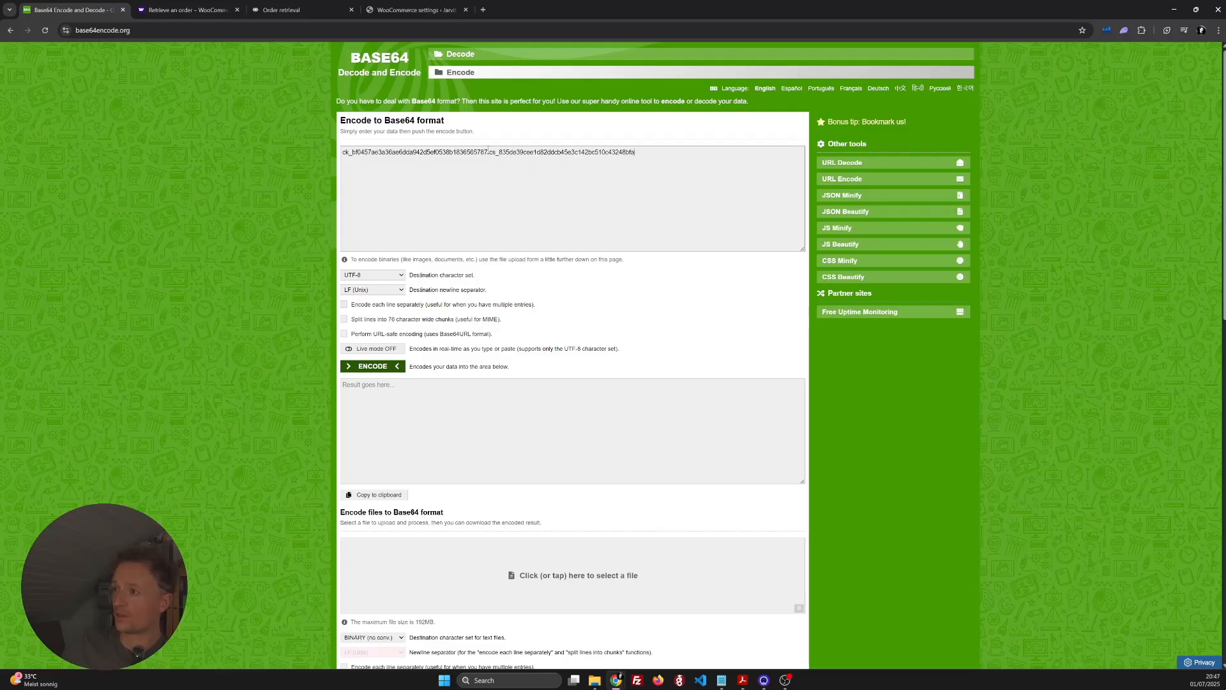
pyautogui.doubleClick(447, 152)
pyautogui.moveTo(490, 152); pyautogui.dragTo(654, 172)
pyautogui.click(487, 152)
pyautogui.click(389, 372)
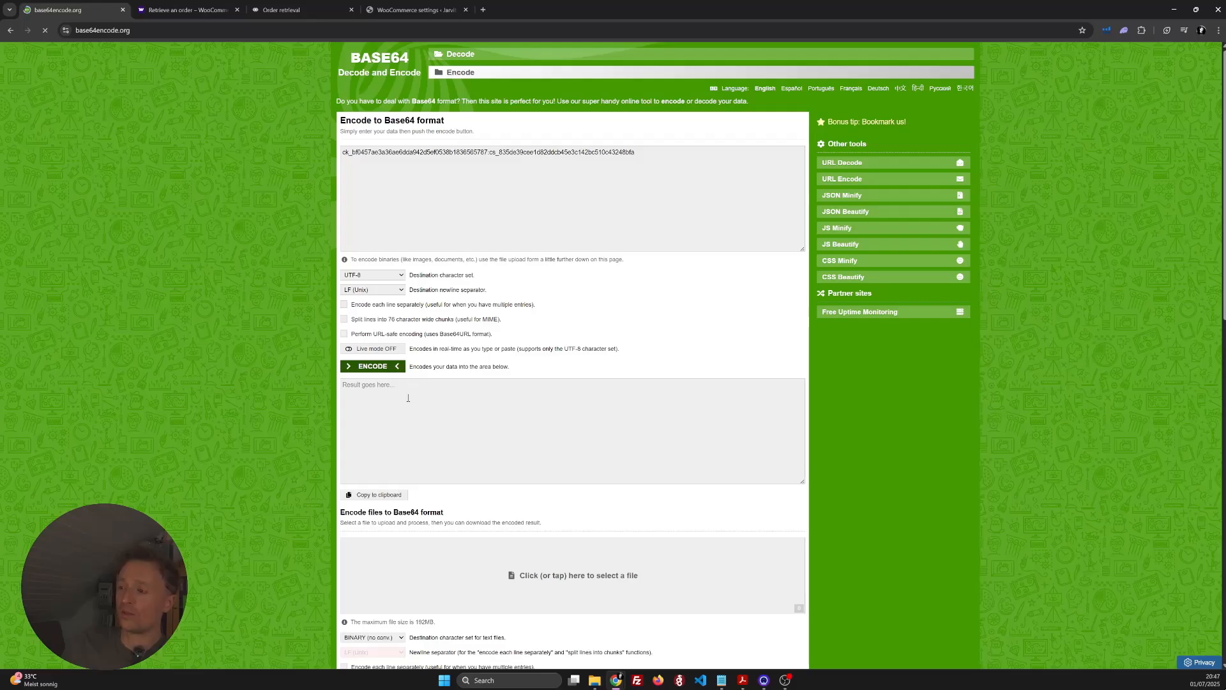
# - Copy the Base64-encoded credentials and paste them after "Basic" in the Authorization header of Voiceflow's order request
pyautogui.click(639, 443)
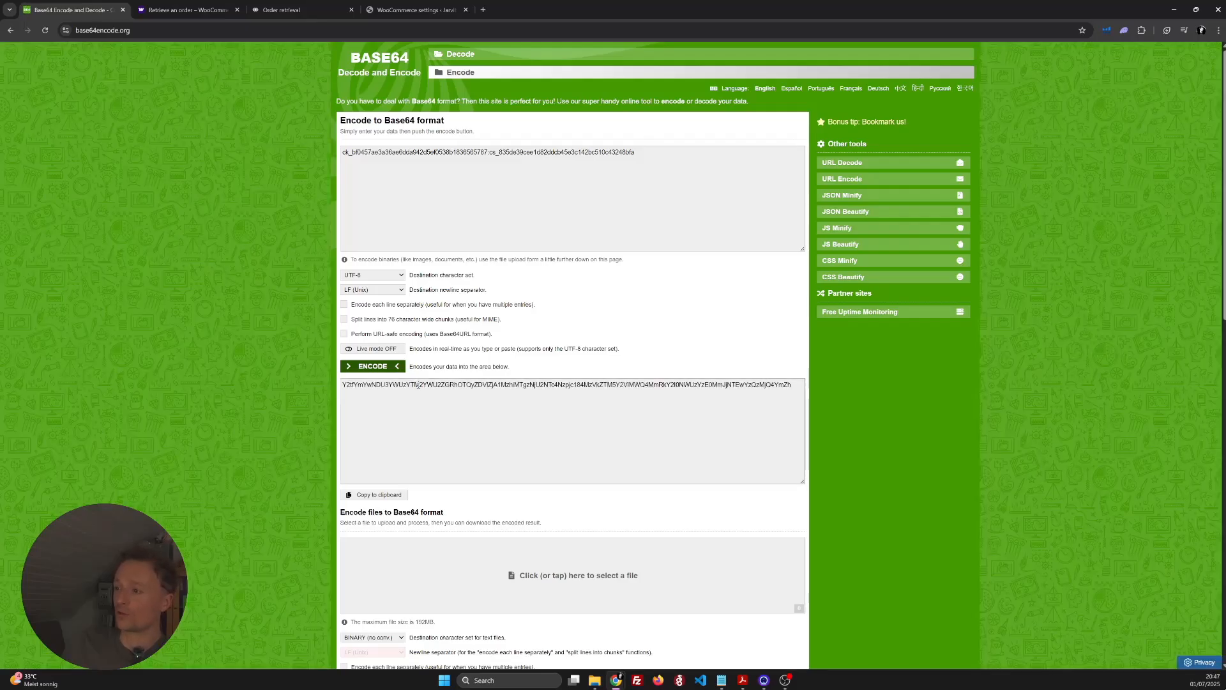
pyautogui.hotkey('ctrl', 'a')
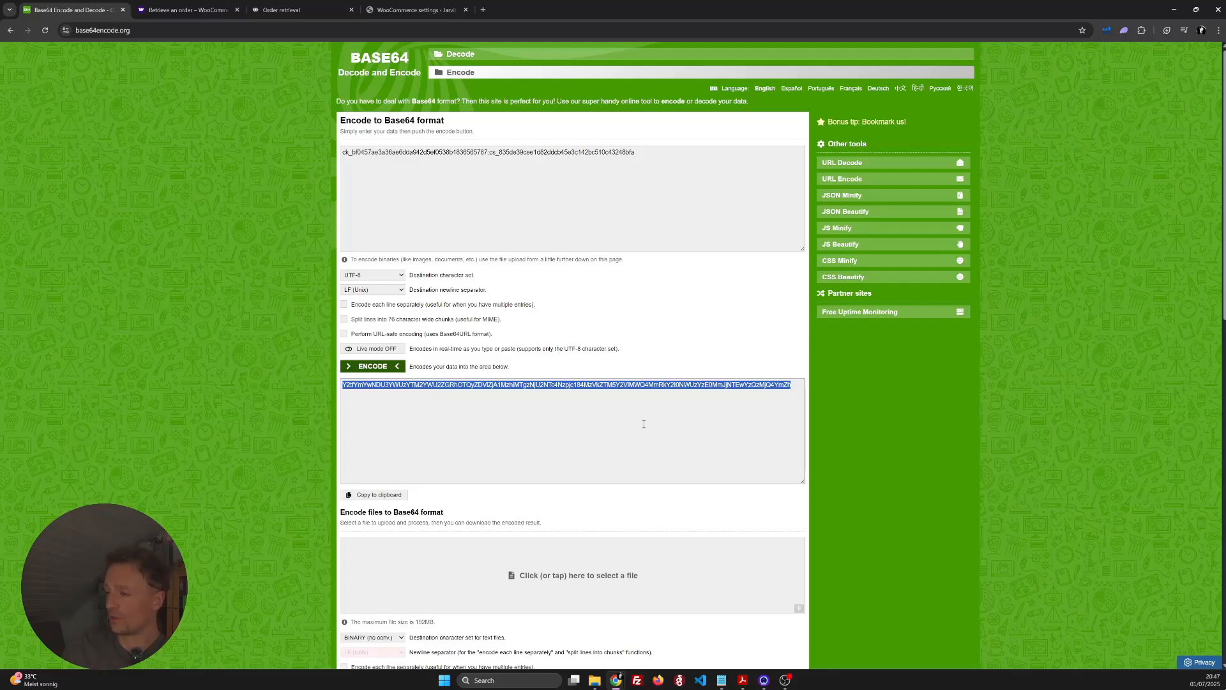
pyautogui.click(313, 10)
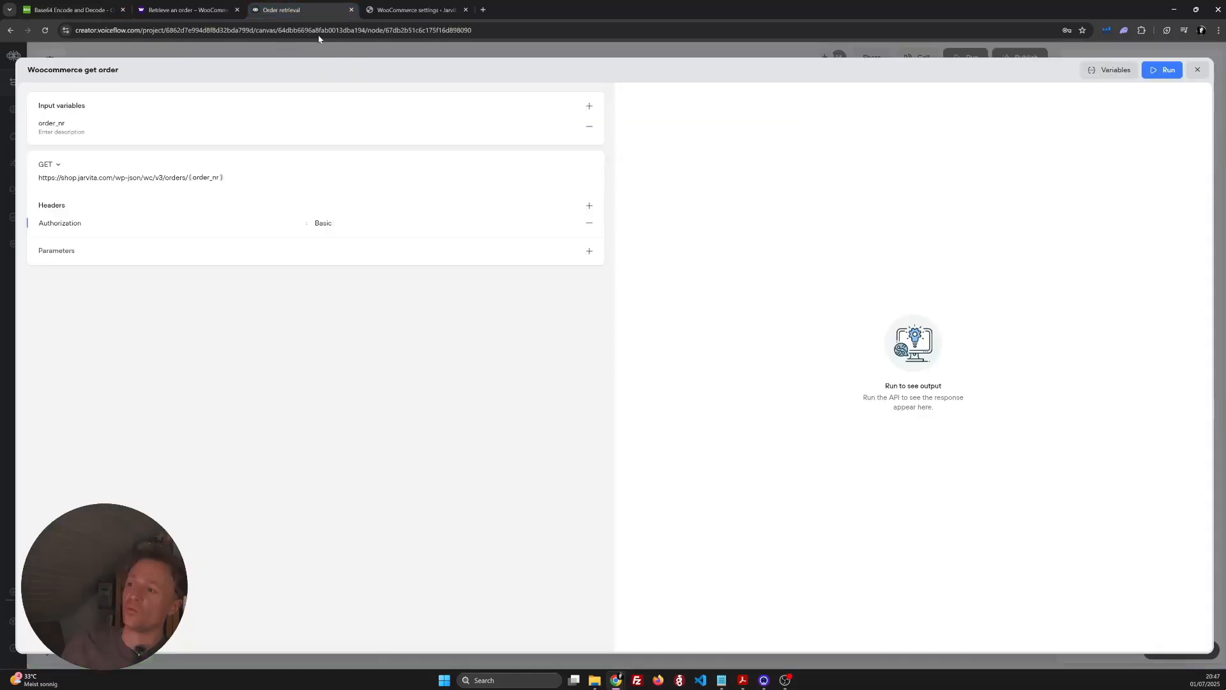
pyautogui.hotkey('ctrl', 'v')
pyautogui.click(366, 303)
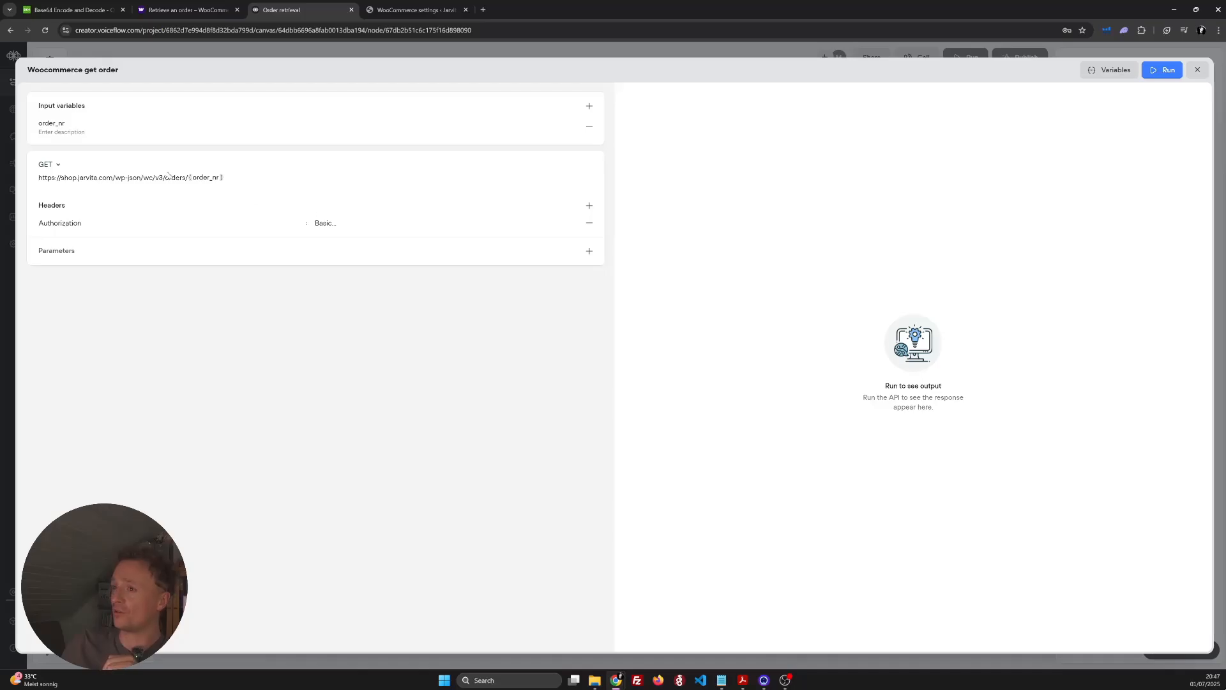
# - Run the order request with an existing order number for order_nr and examine the response body
pyautogui.click(1155, 71)
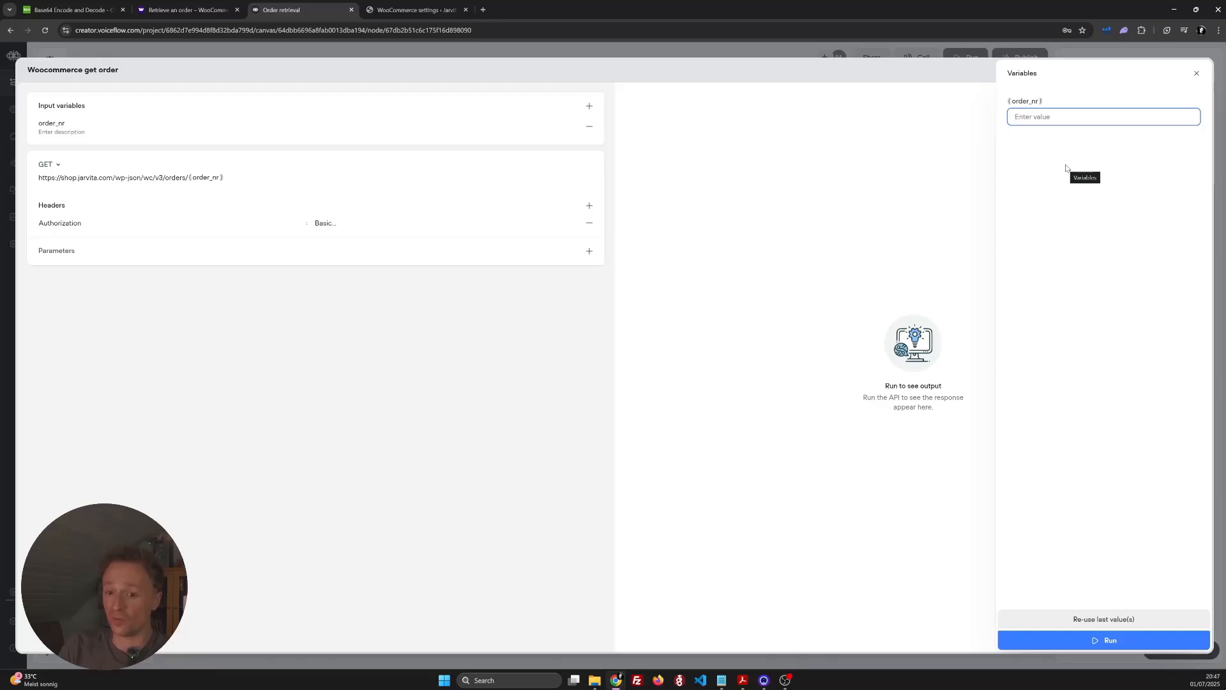
pyautogui.write('147')
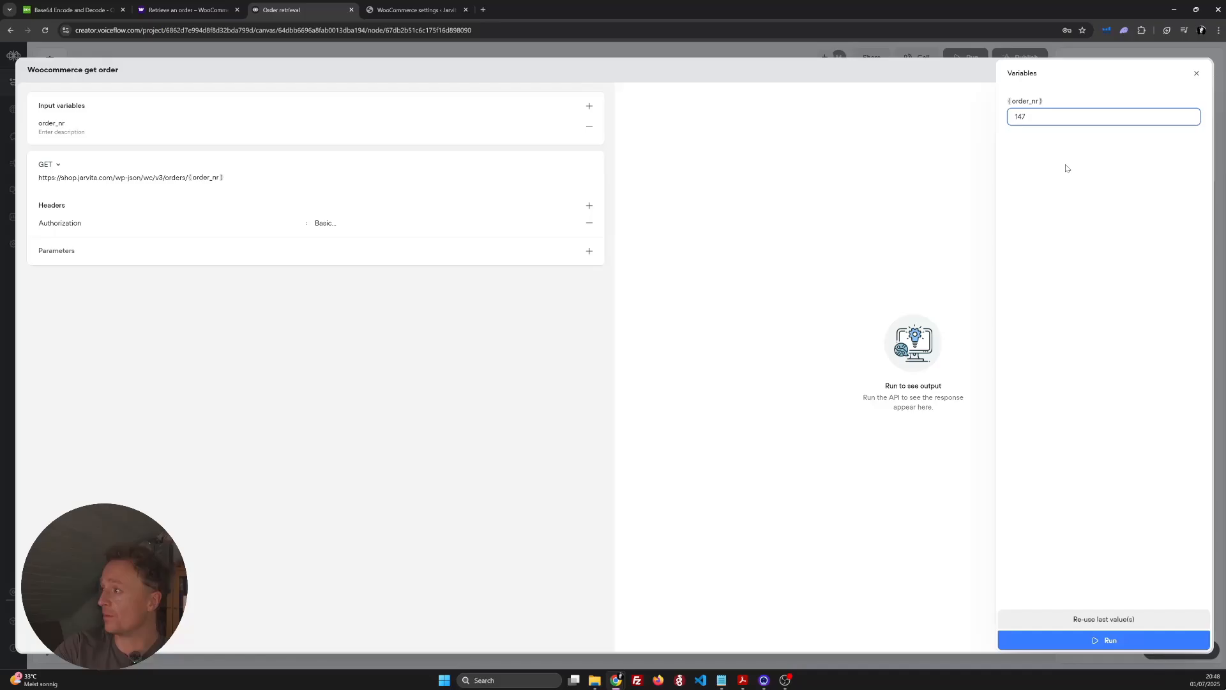
pyautogui.click(1174, 645)
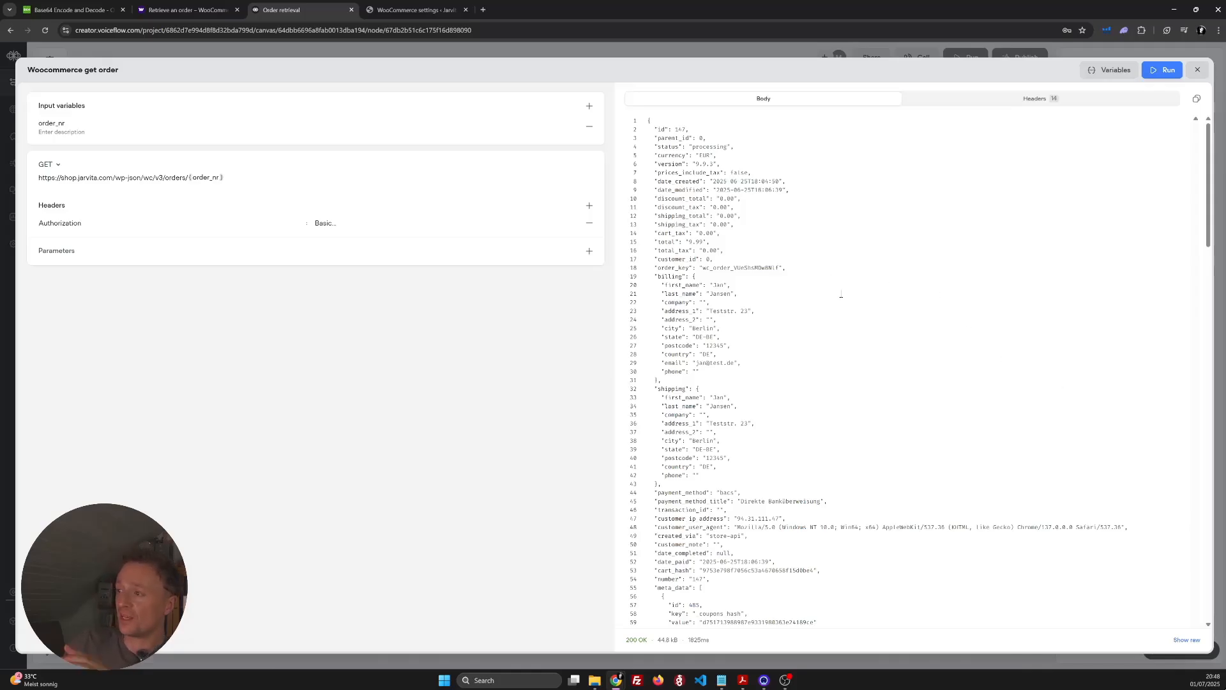
pyautogui.moveTo(681, 155); pyautogui.dragTo(784, 393)
pyautogui.scroll(-13, 799, 377)
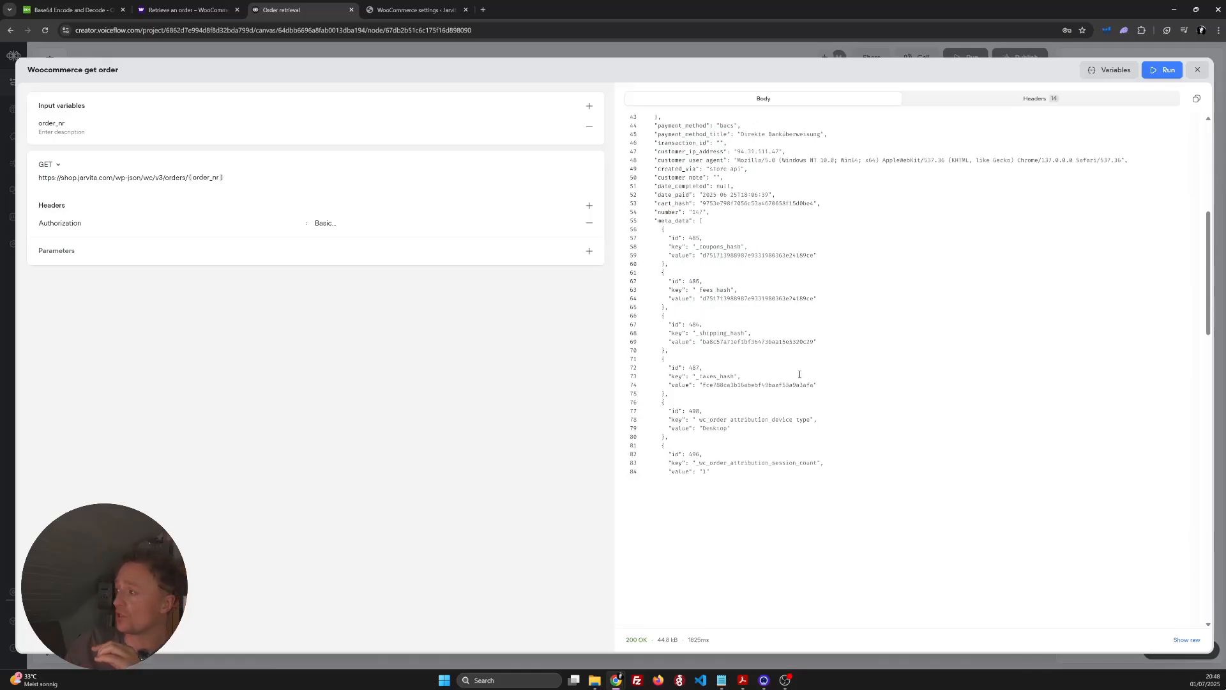
pyautogui.scroll(13, 799, 371)
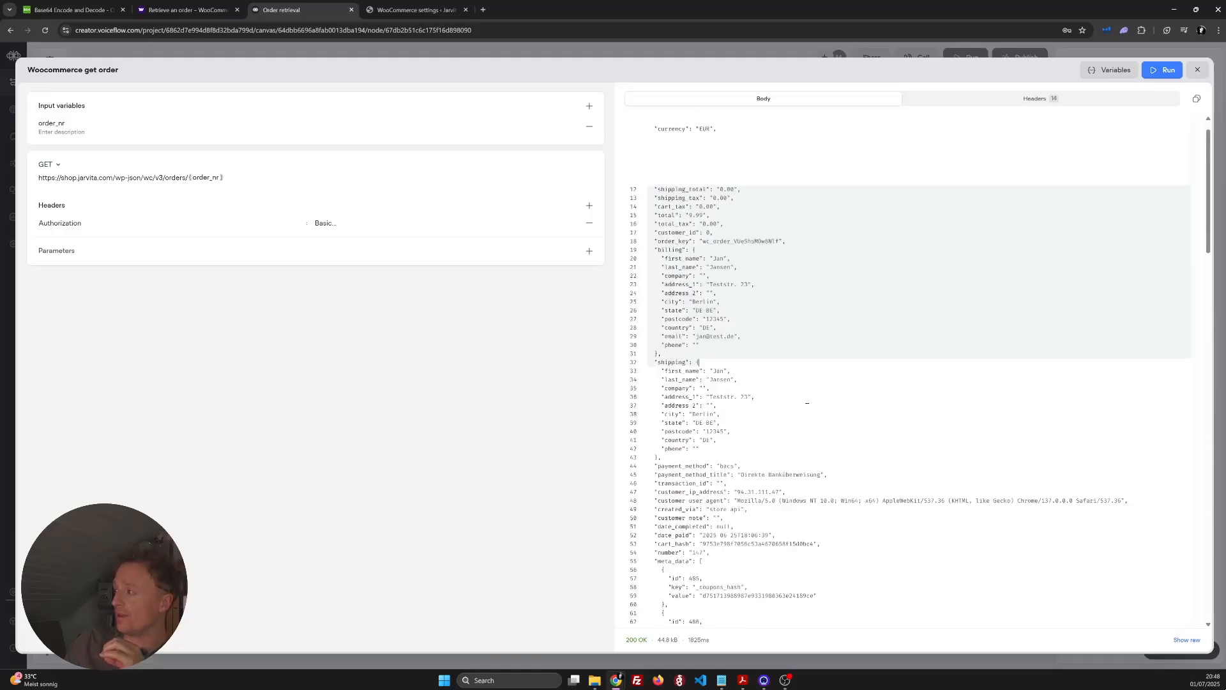
pyautogui.click(779, 348)
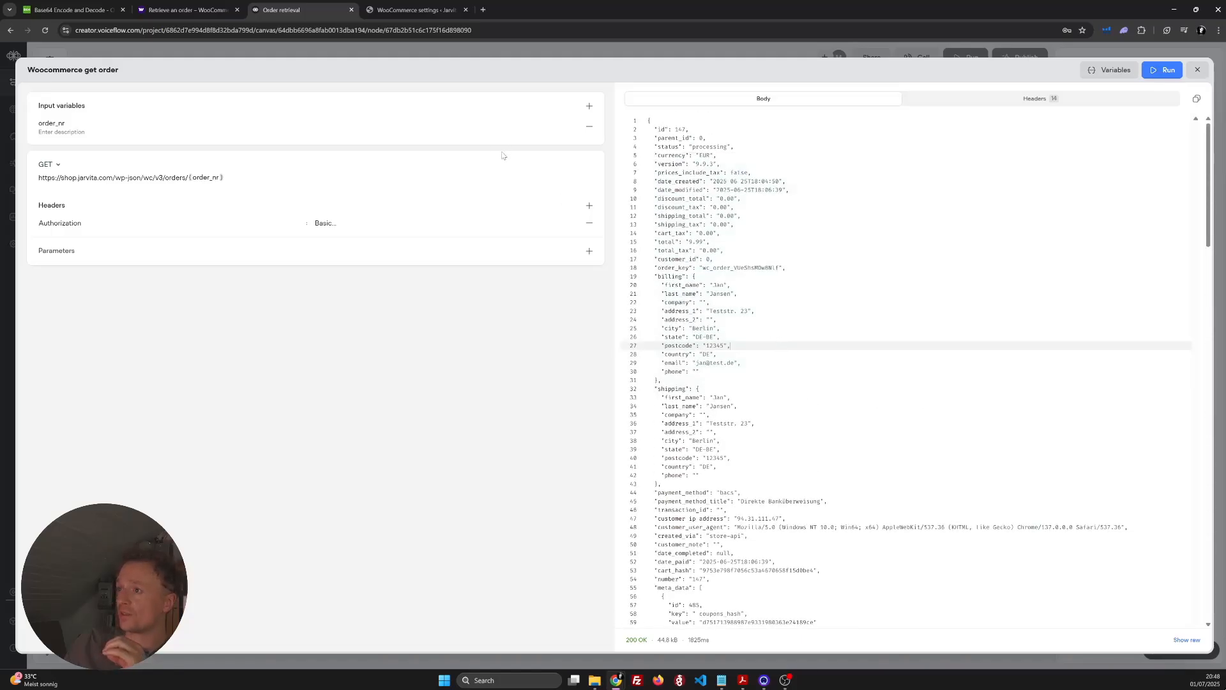
# - Open the WooCommerce orders list in a new tab and compare the order's customer with the billing data in Voiceflow's response
pyautogui.click(415, 10)
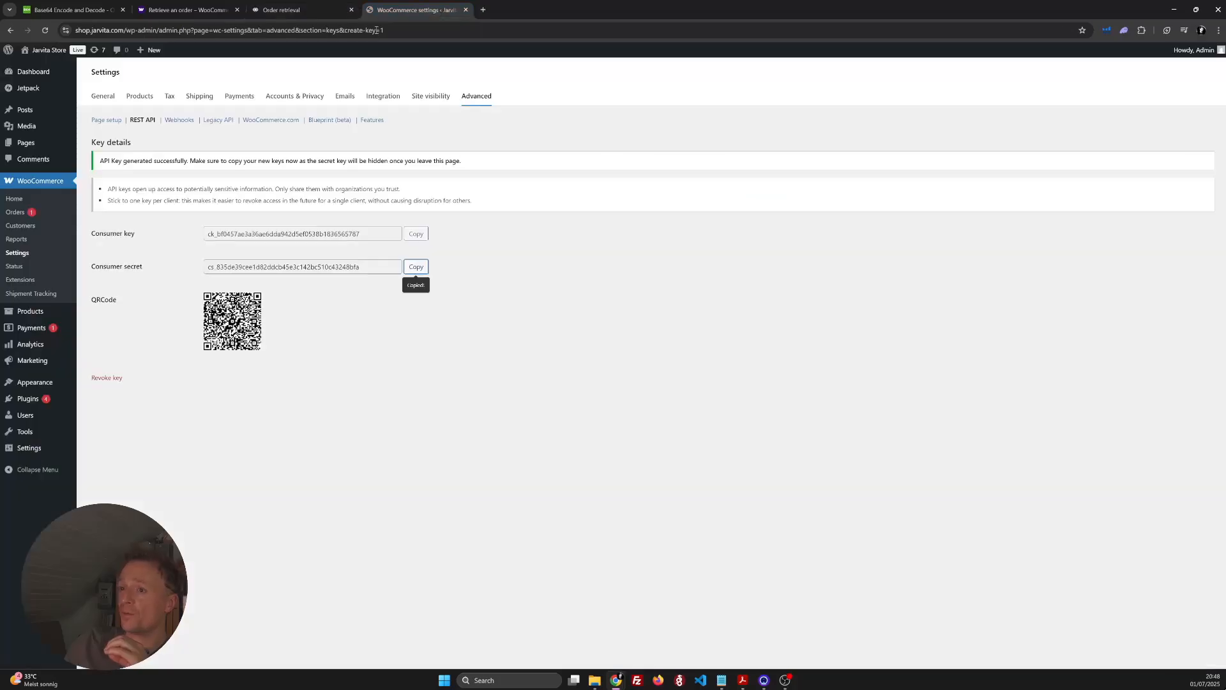
pyautogui.middleClick(14, 212)
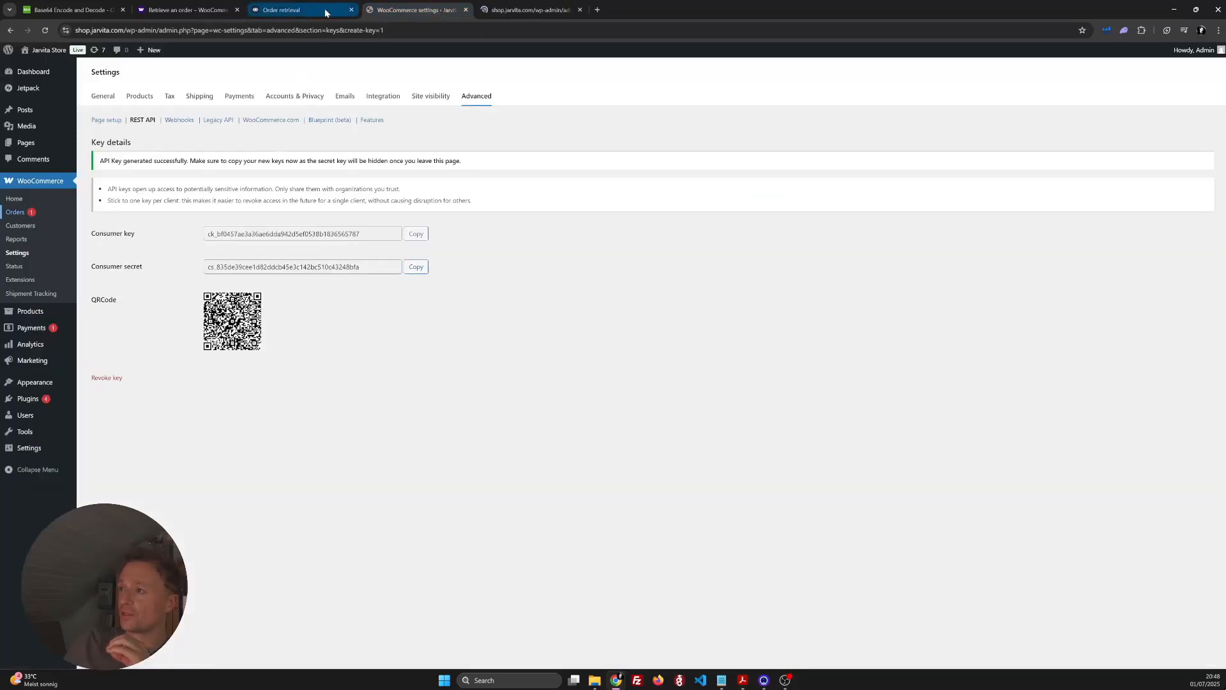
pyautogui.click(512, 12)
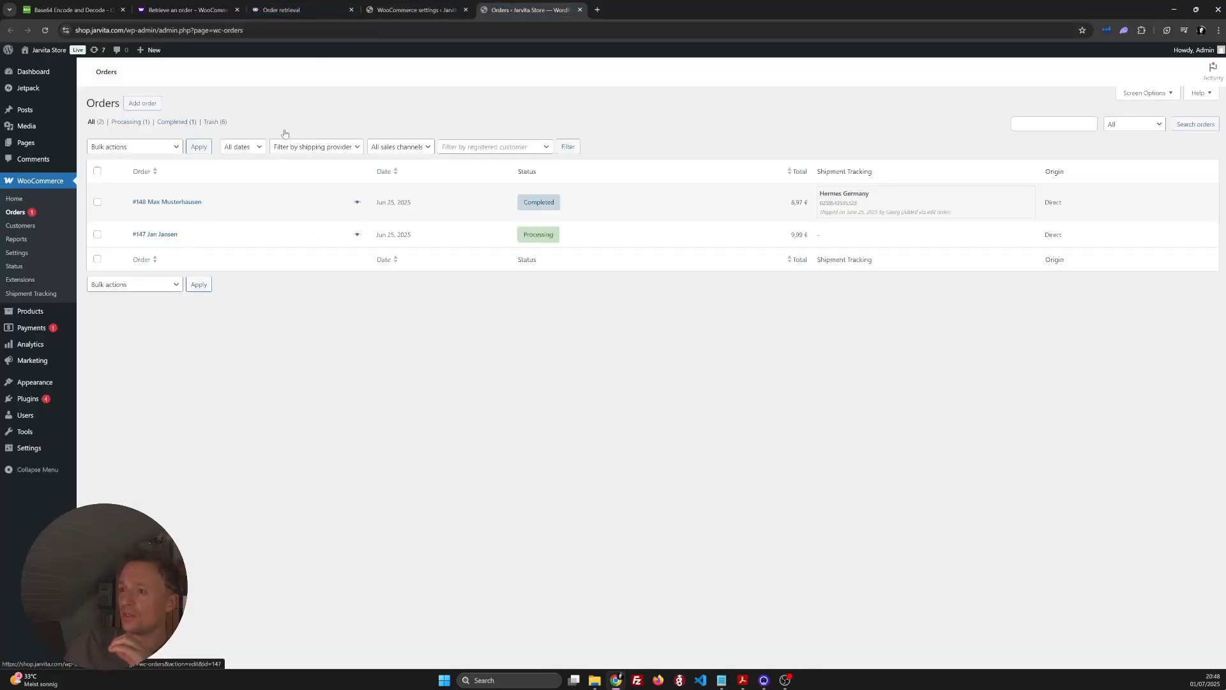
pyautogui.click(281, 10)
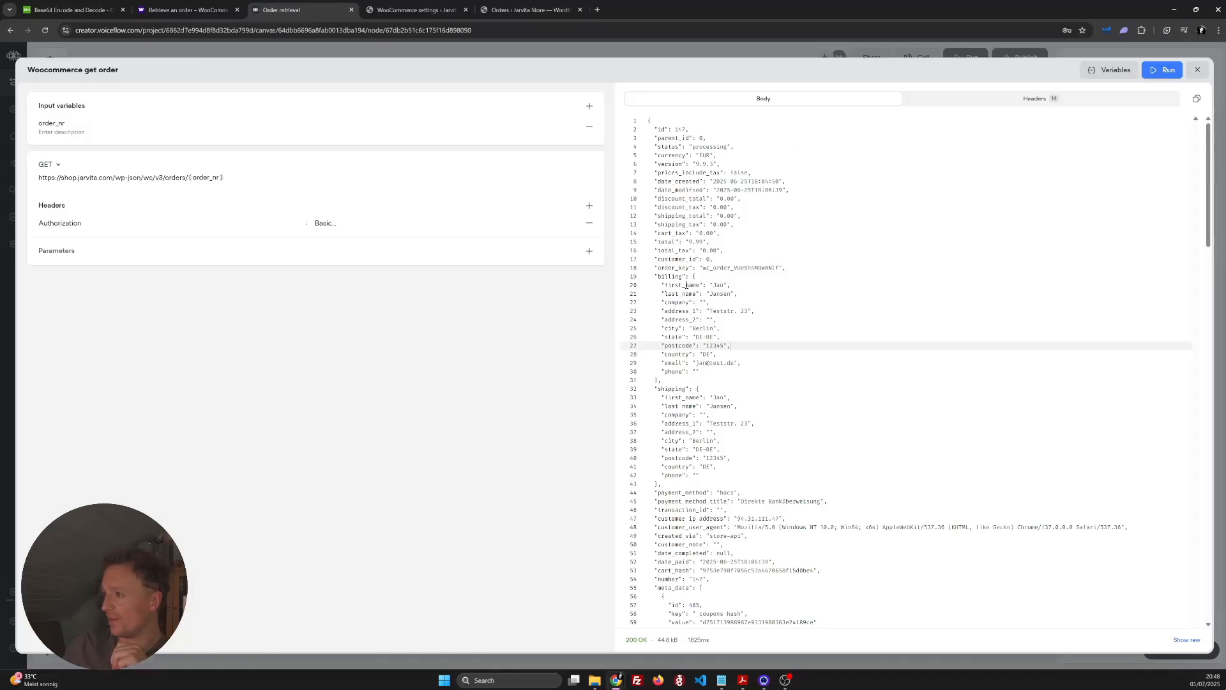
pyautogui.click(736, 294)
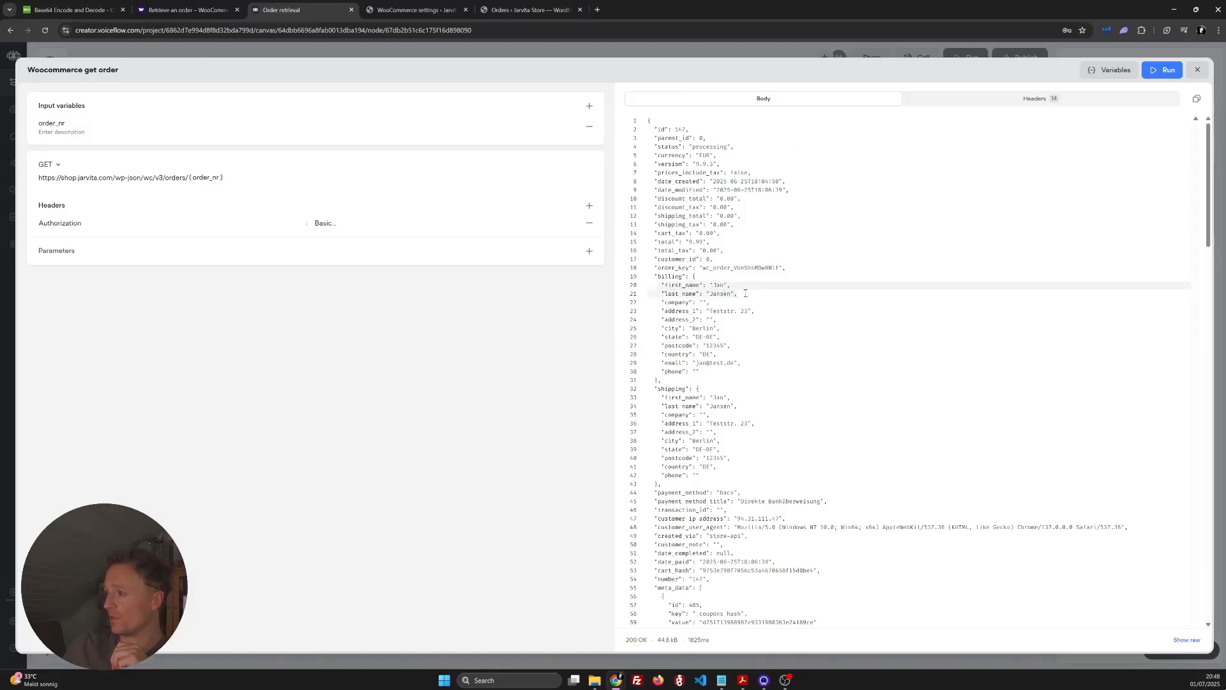
pyautogui.scroll(-3, 776, 361)
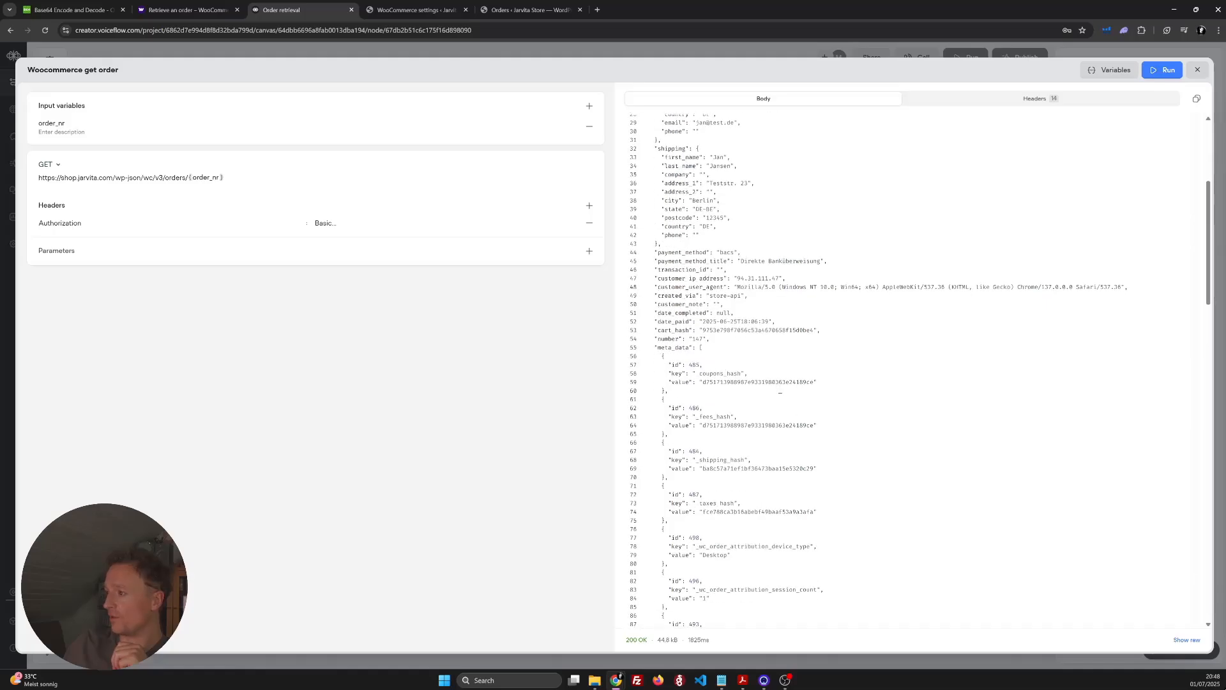
pyautogui.scroll(3, 770, 386)
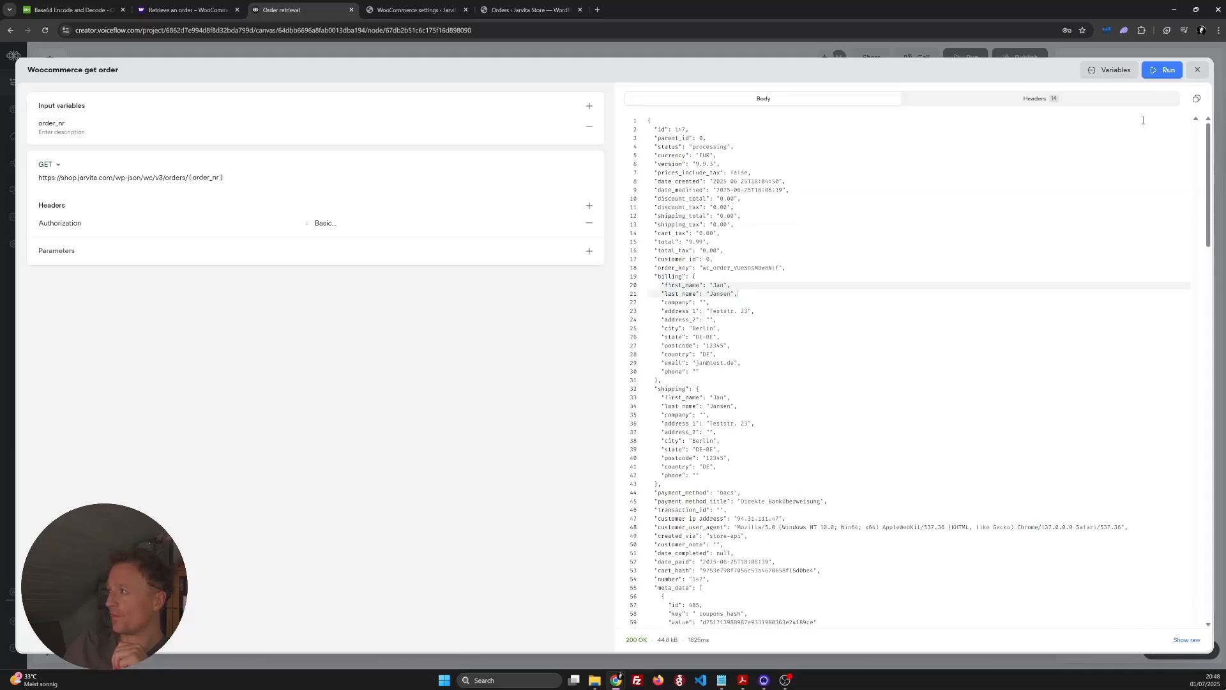
# - Rerun the request, test it with a nonexistent order number for order_nr and examine the returned error code
pyautogui.click(1162, 70)
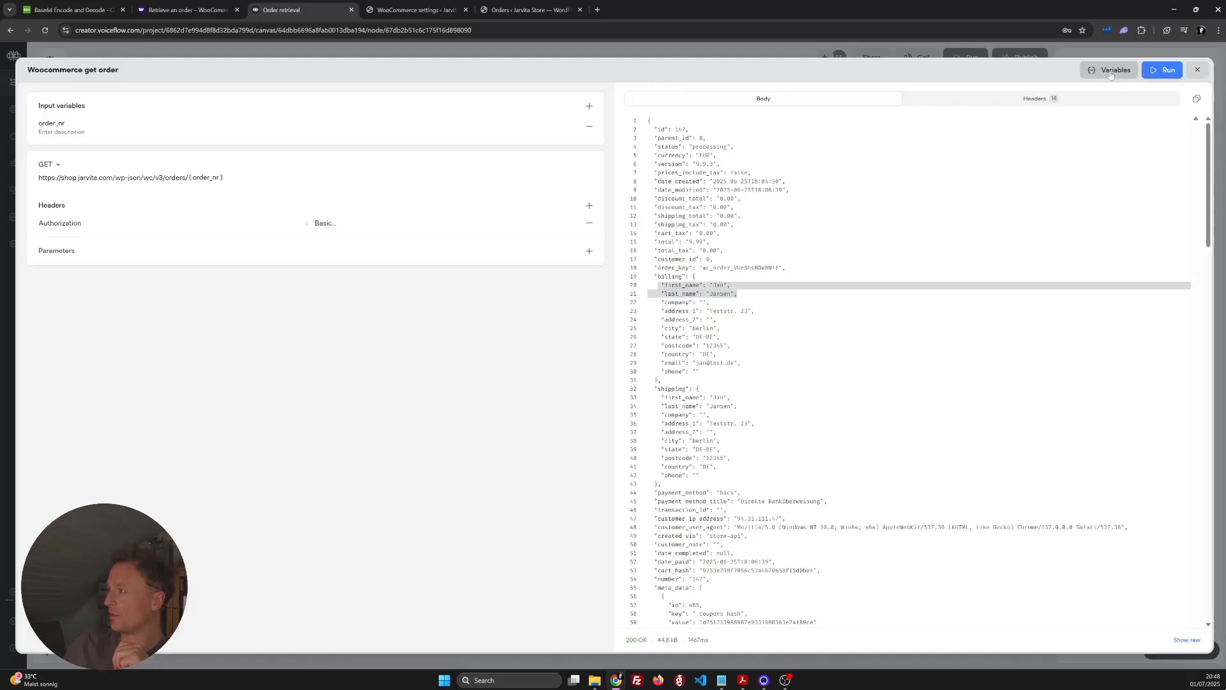
pyautogui.click(1110, 71)
pyautogui.click(1054, 119)
pyautogui.press('BackSpace')
pyautogui.press('BackSpace')
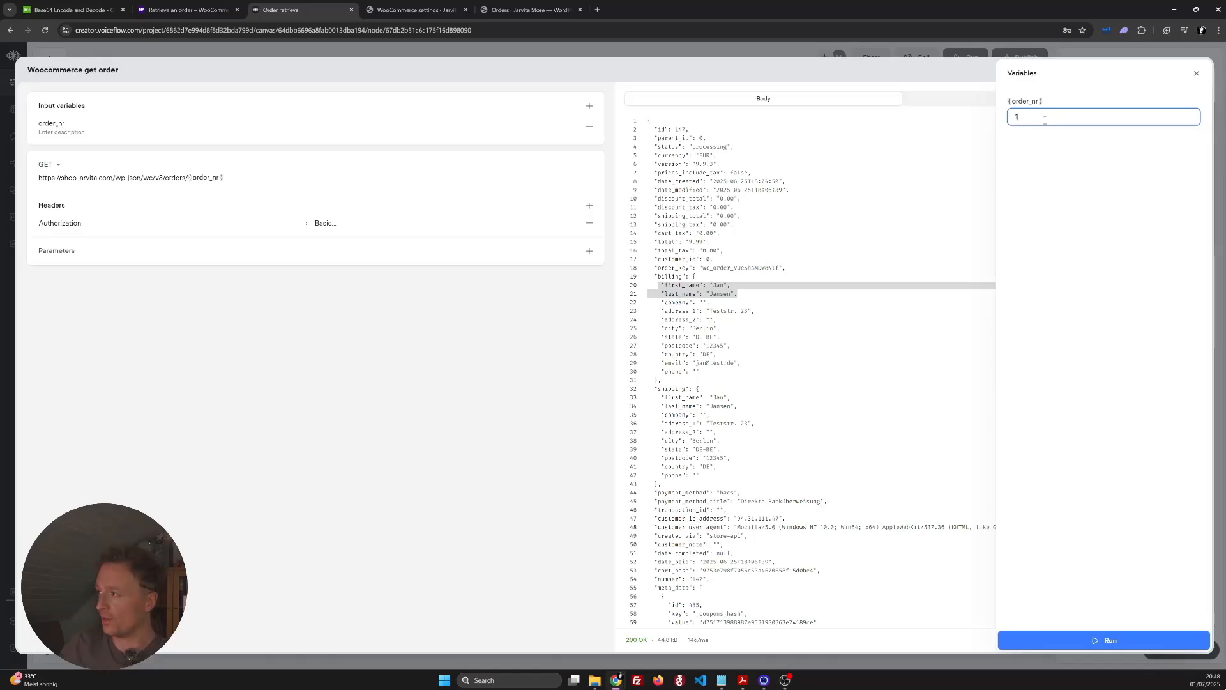
pyautogui.write('11')
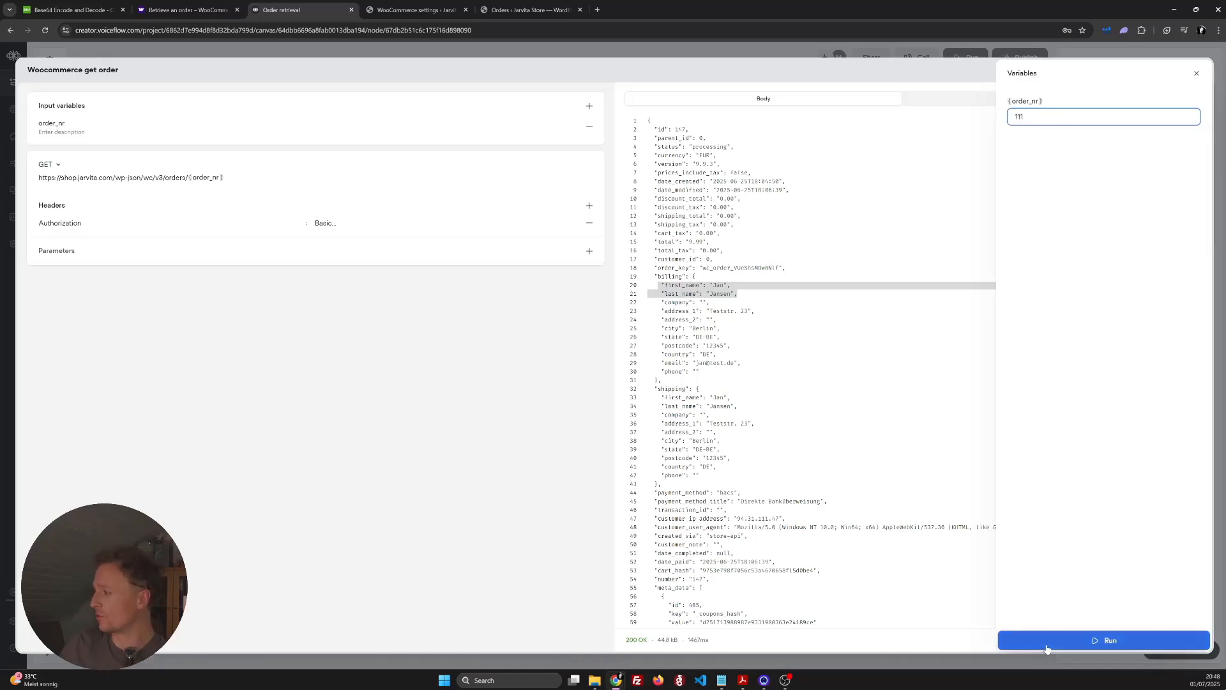
pyautogui.press('Return')
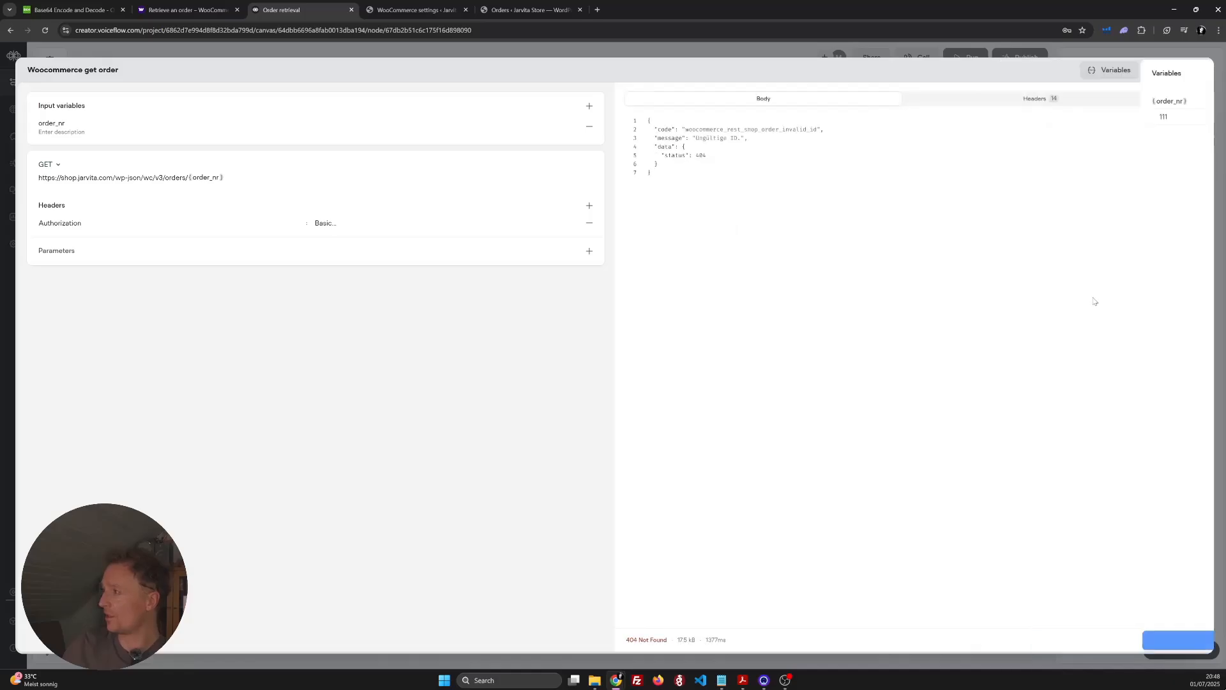
pyautogui.moveTo(675, 131); pyautogui.dragTo(832, 128)
pyautogui.click(834, 129)
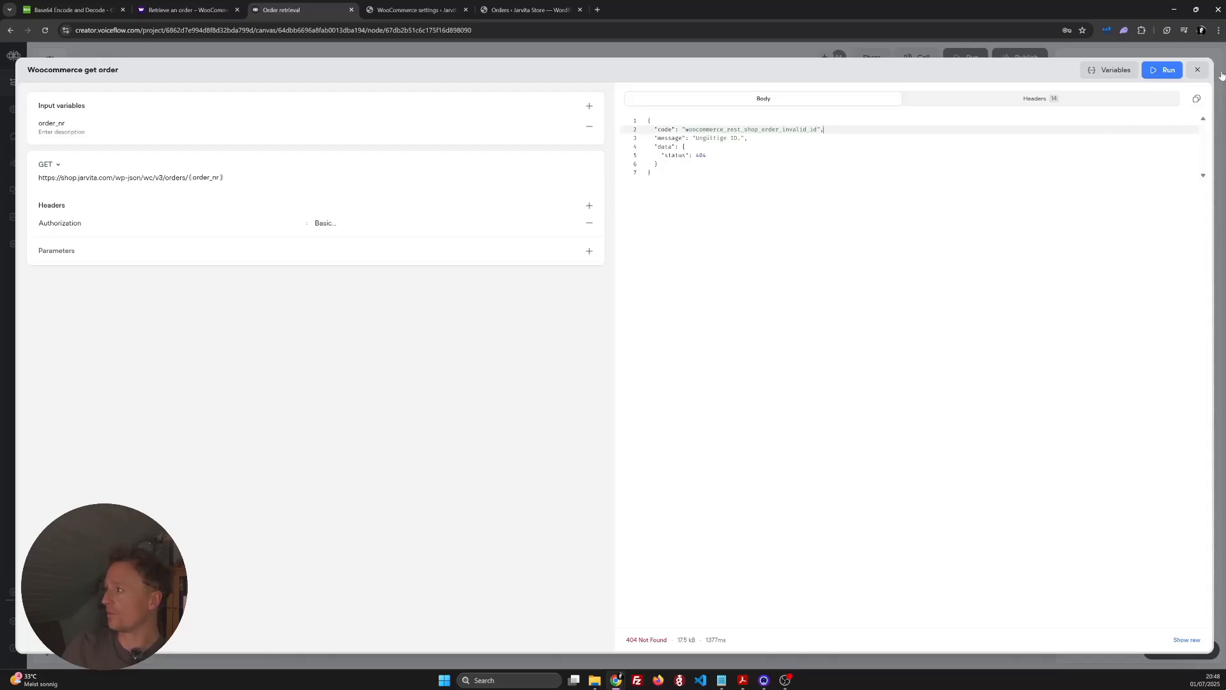
# - Test the order request with the first credential character after "Basic" removed from the Authorization header, and restore that character
pyautogui.click(373, 221)
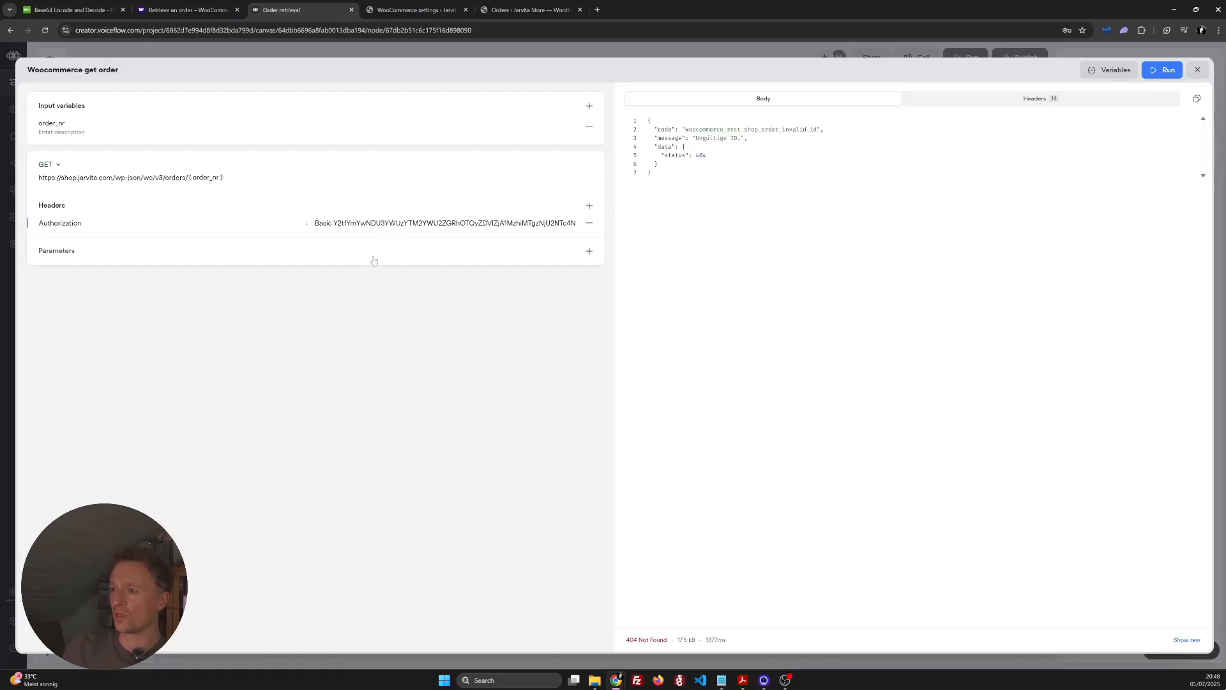
pyautogui.press('BackSpace')
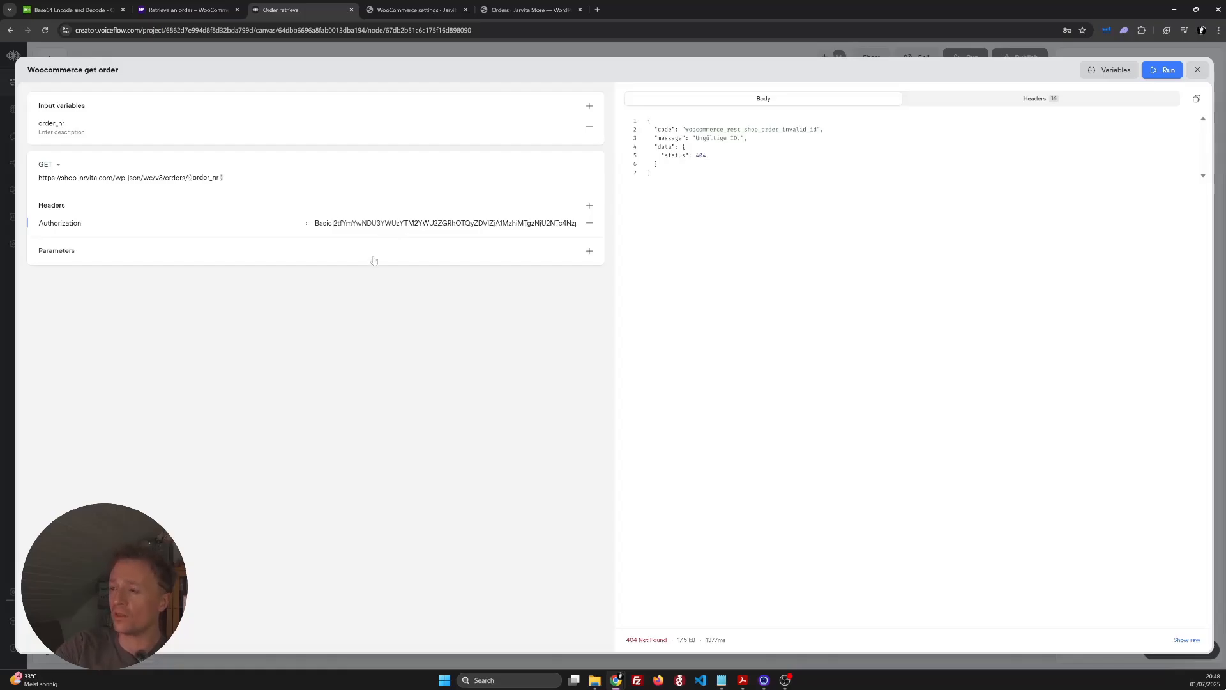
pyautogui.click(1161, 72)
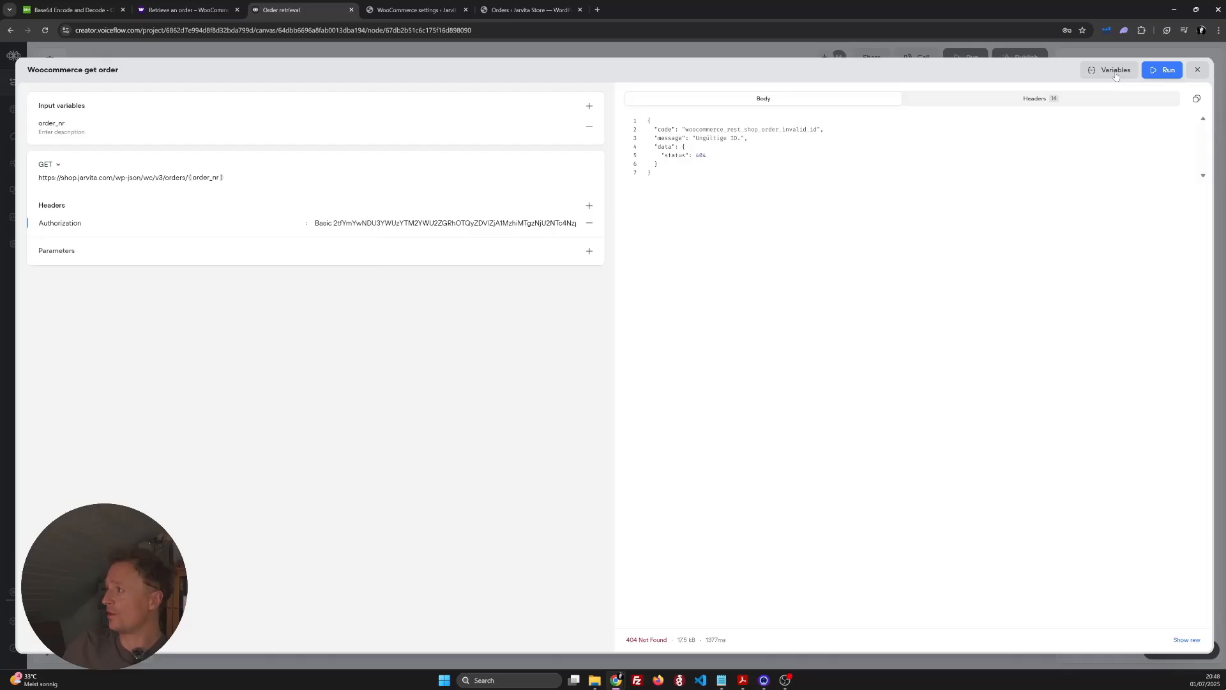
pyautogui.write('1')
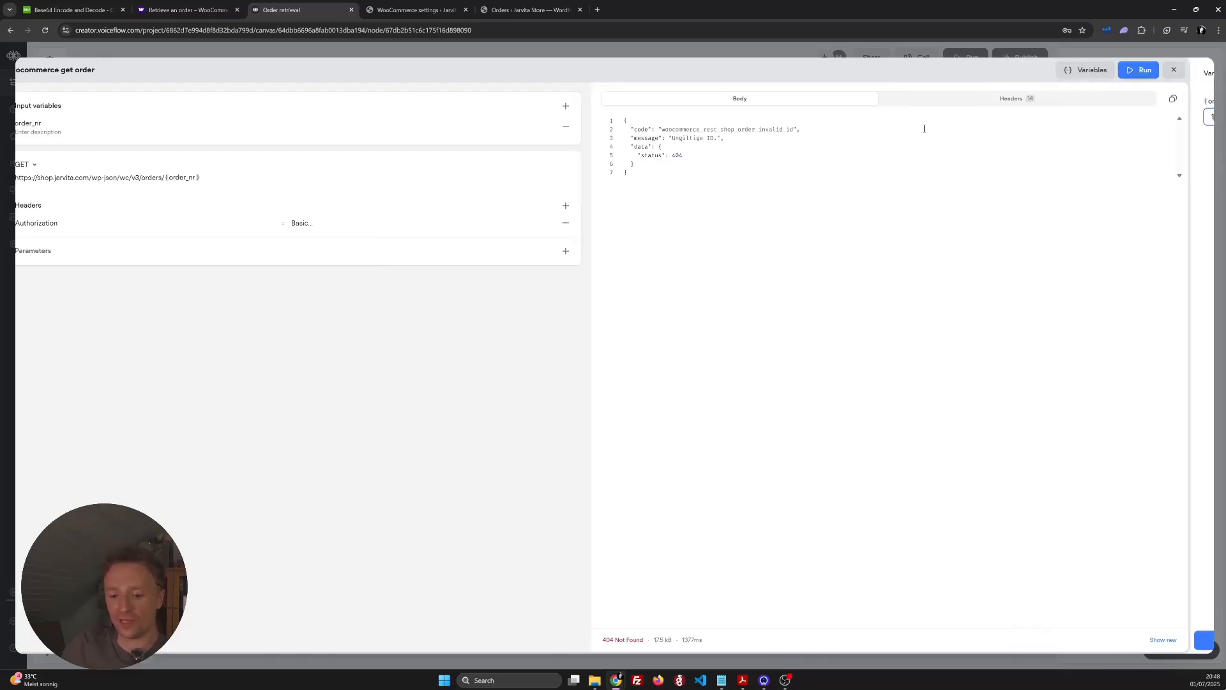
pyautogui.click(1116, 67)
pyautogui.click(1095, 117)
pyautogui.click(1054, 645)
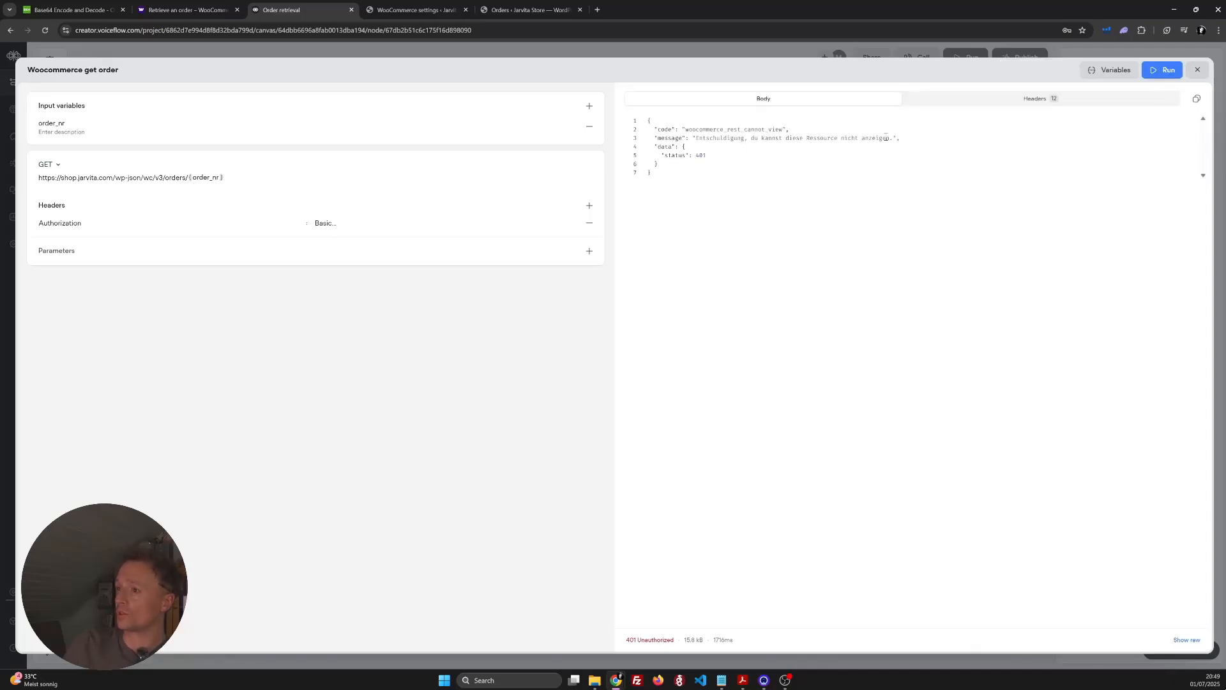
pyautogui.click(339, 223)
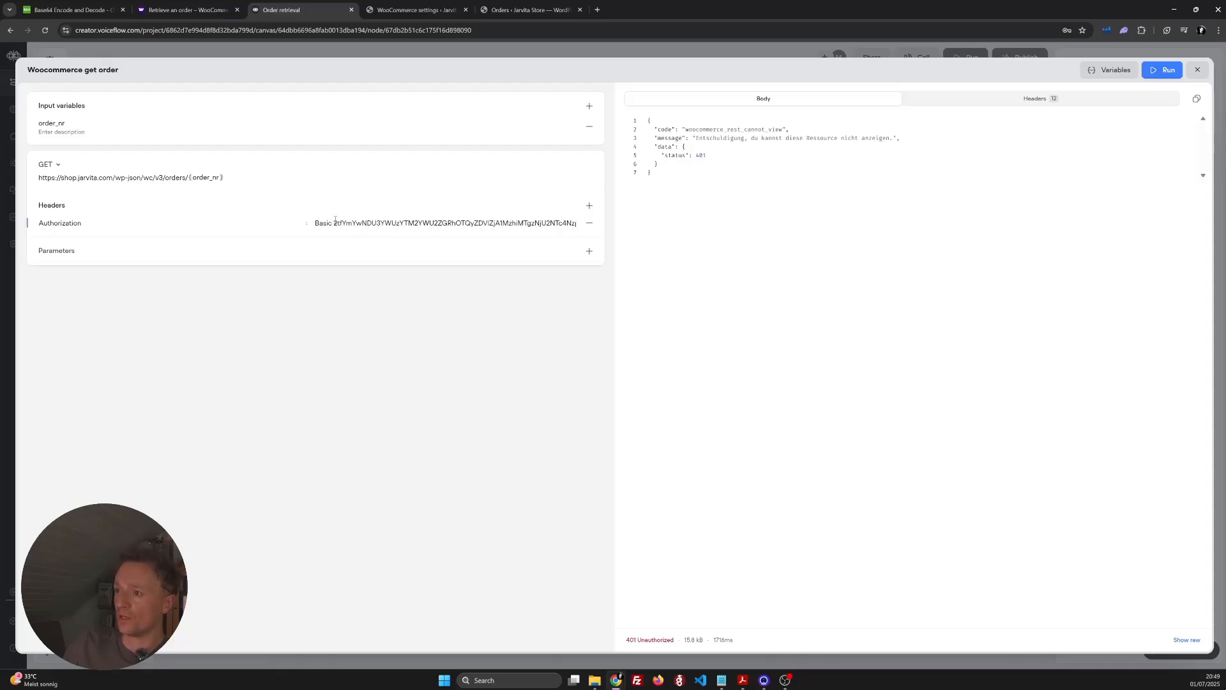
pyautogui.write('Y')
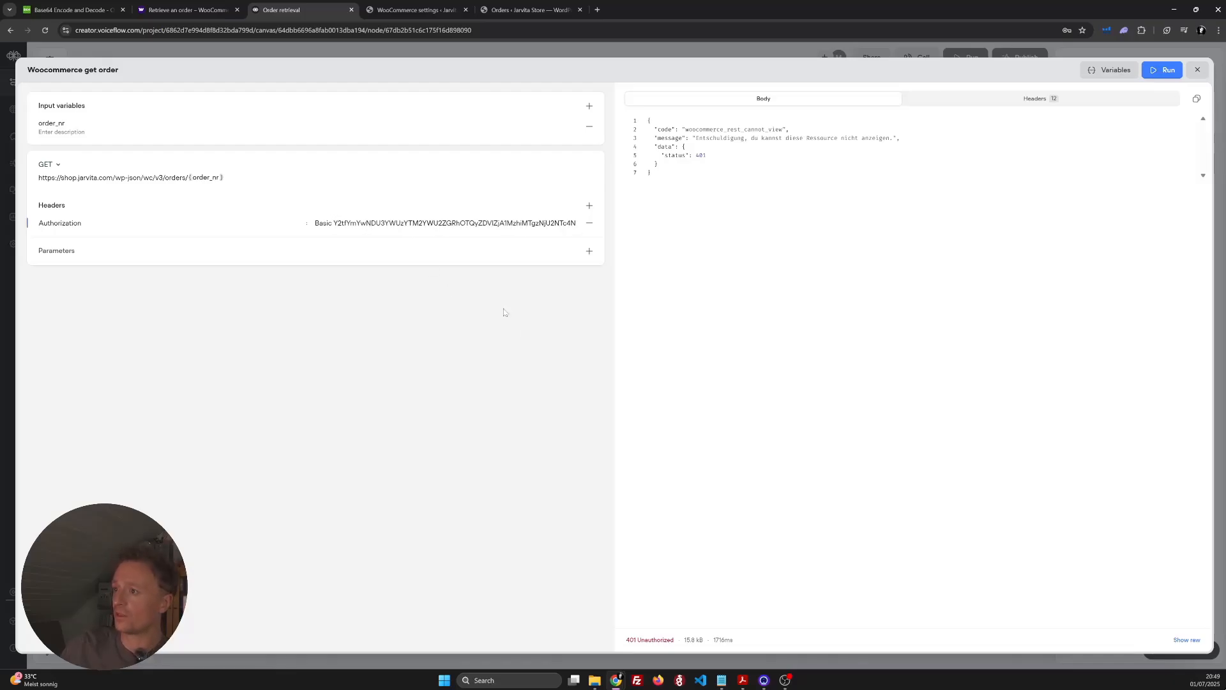
# - Close the order request and agent editors and start a test run of the Customer support specialist agent
pyautogui.click(1198, 71)
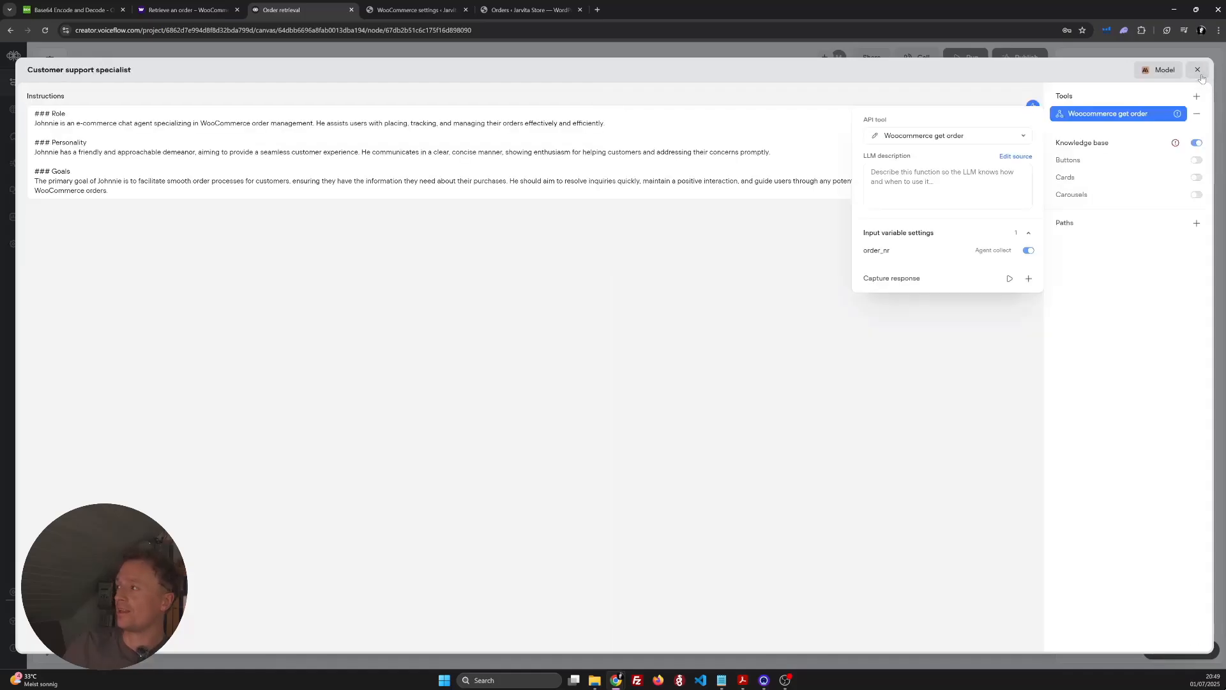
pyautogui.click(1163, 219)
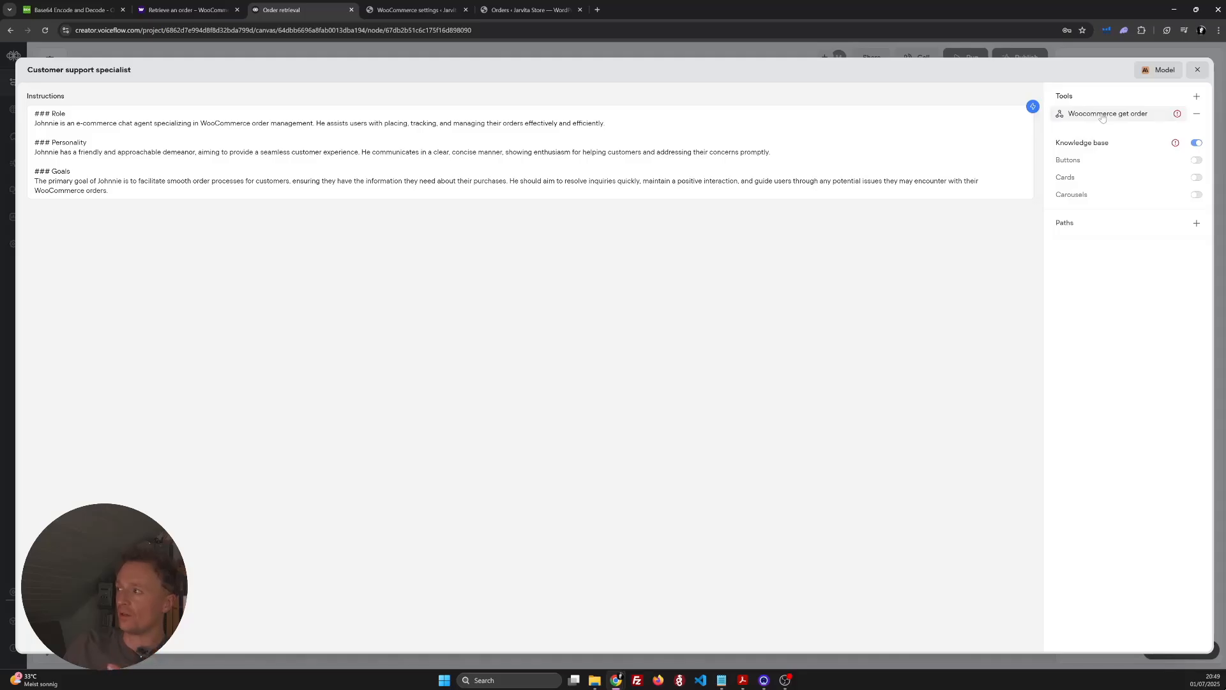
pyautogui.click(1198, 69)
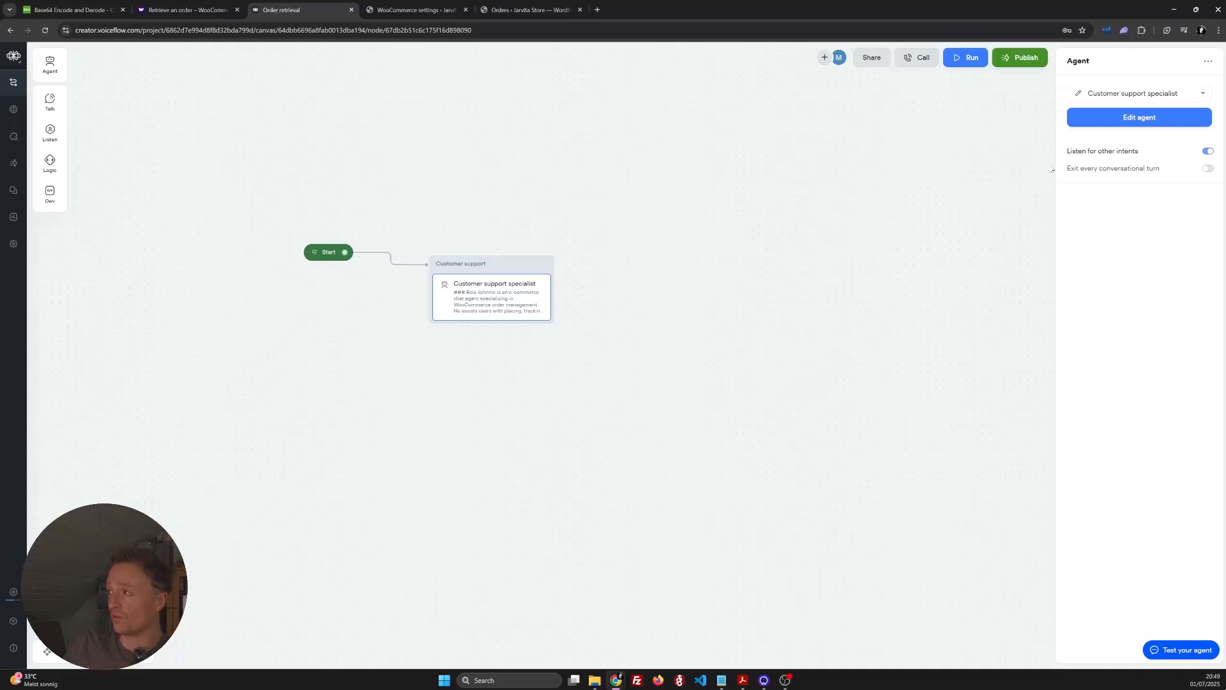
pyautogui.click(966, 58)
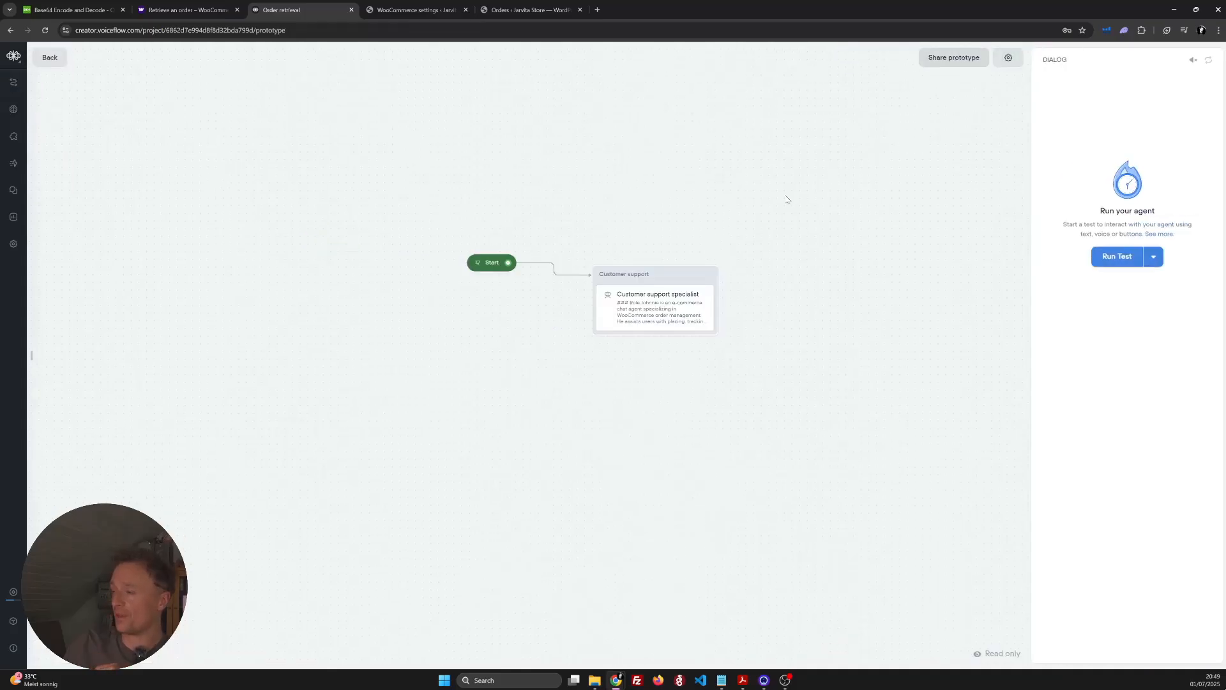
pyautogui.click(1117, 257)
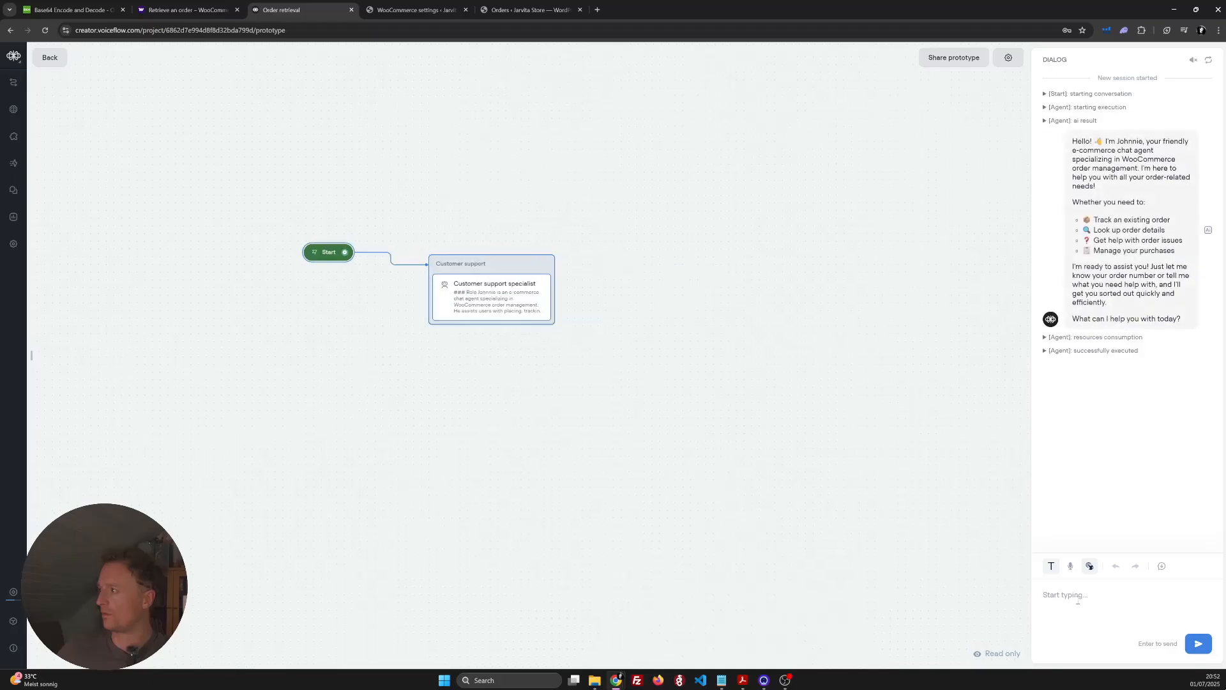
# - Ask the agent "Where is my order?", supply an existing order number and examine its reply
pyautogui.write('Where')
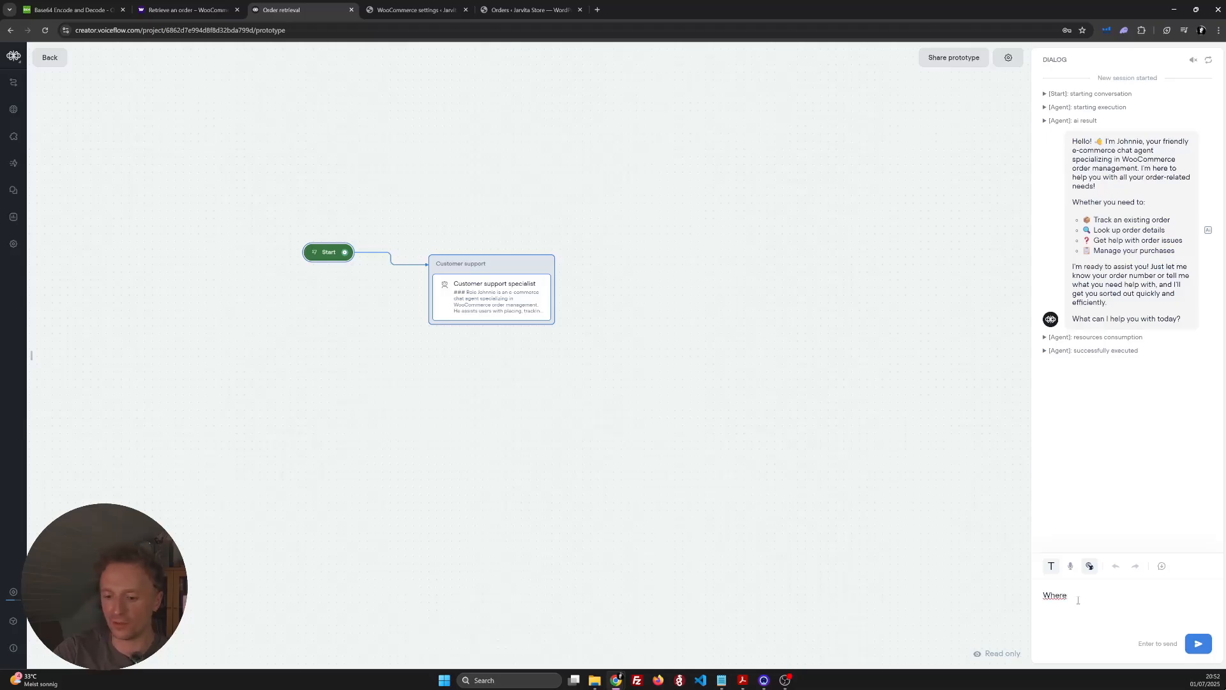
pyautogui.write(' is my order?')
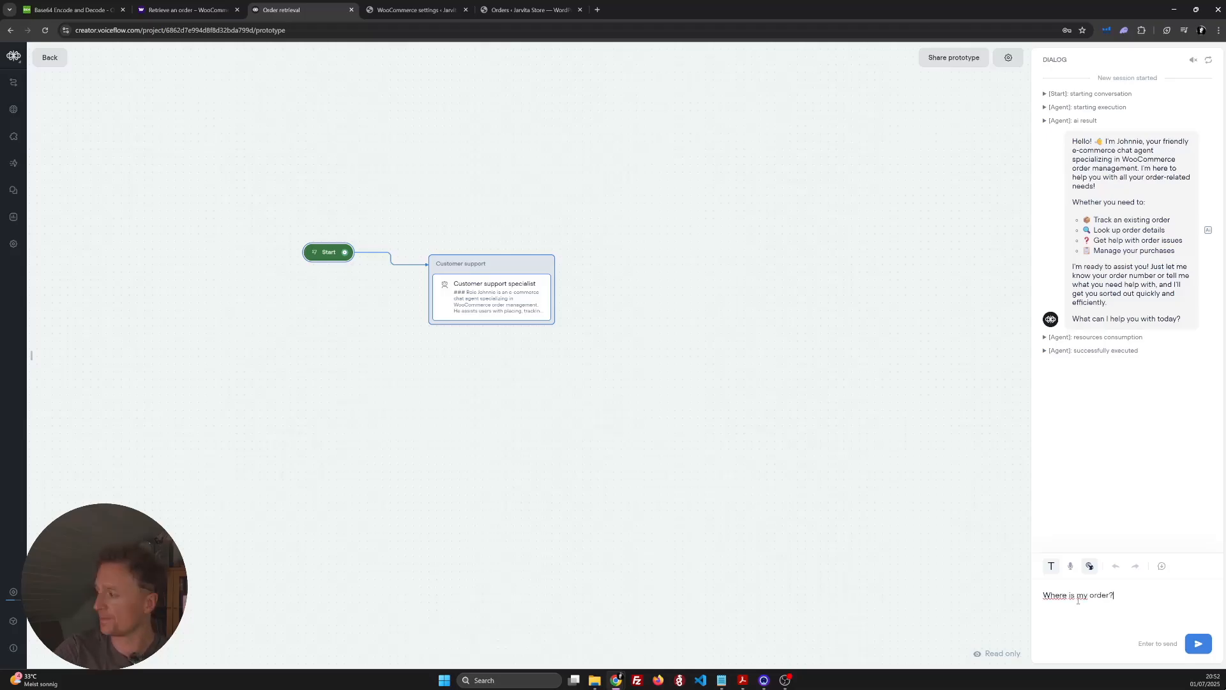
pyautogui.press('Return')
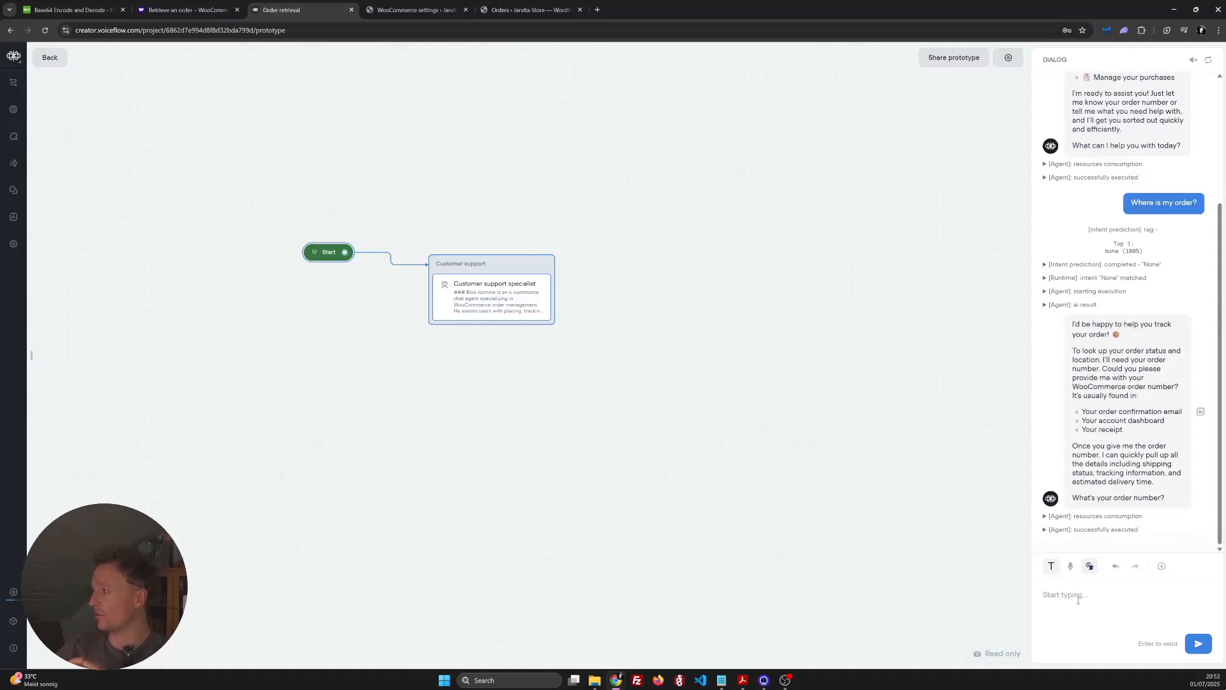
pyautogui.write('148')
pyautogui.press('Return')
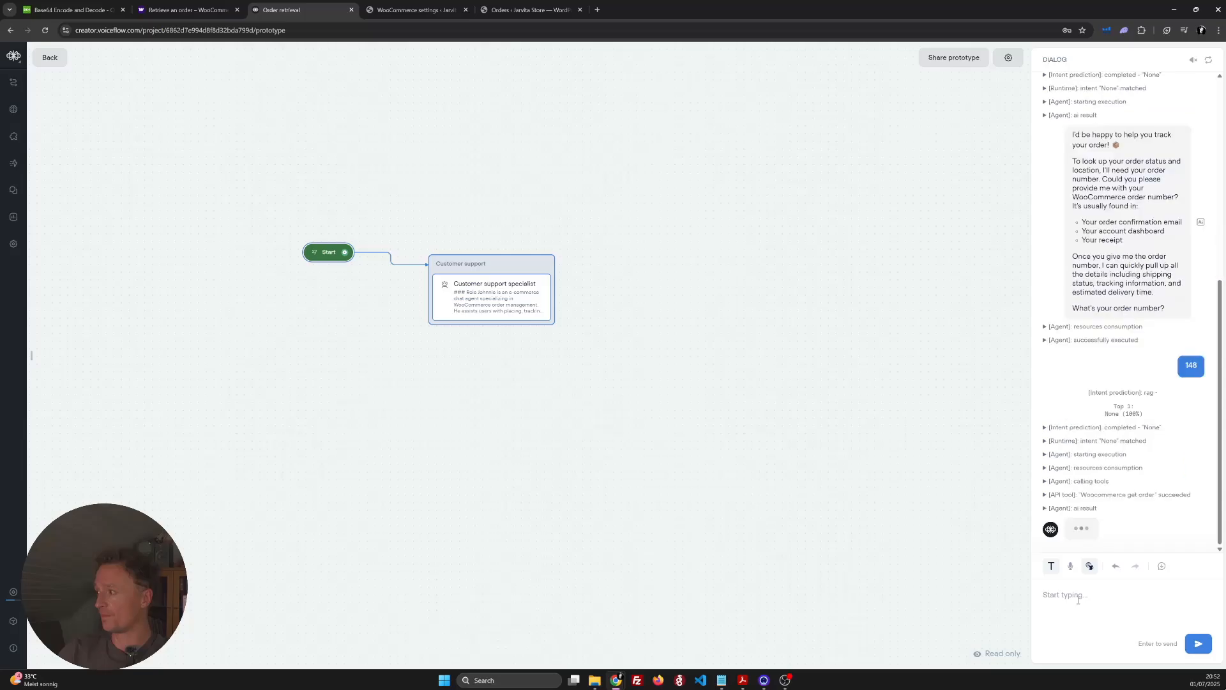
pyautogui.scroll(3, 1127, 361)
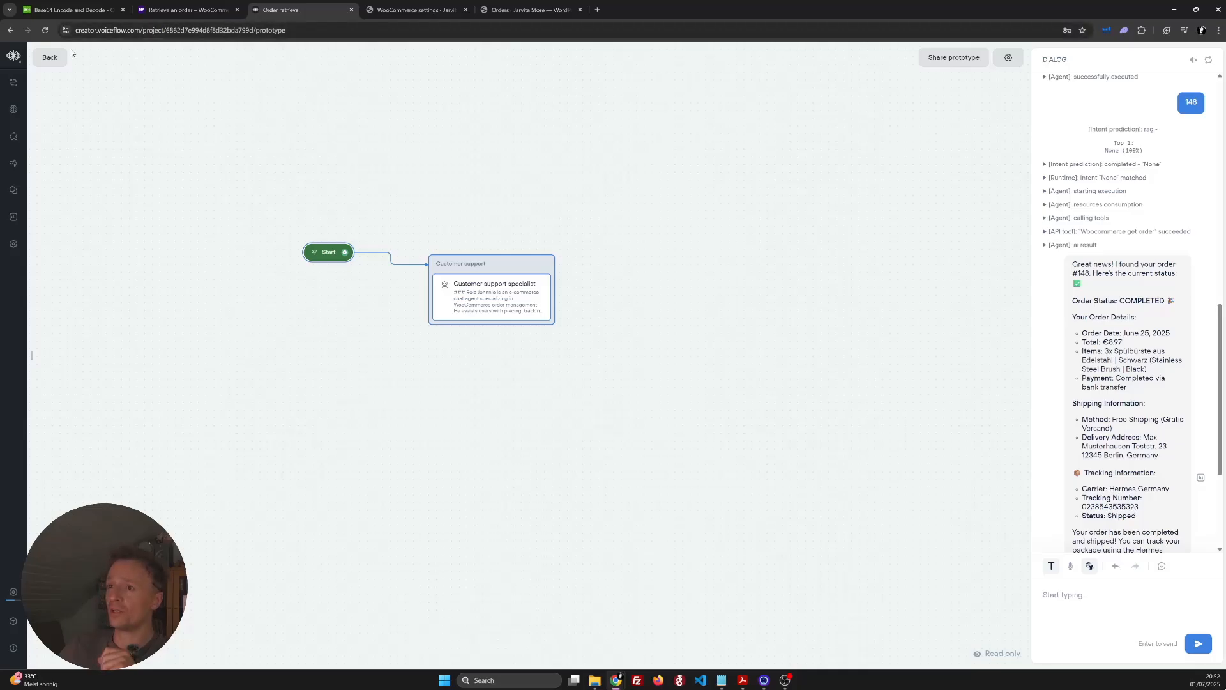
# - Leave the test run and copy the chat widget's installation snippet, noting the closing </body> tag placement instruction
pyautogui.click(49, 58)
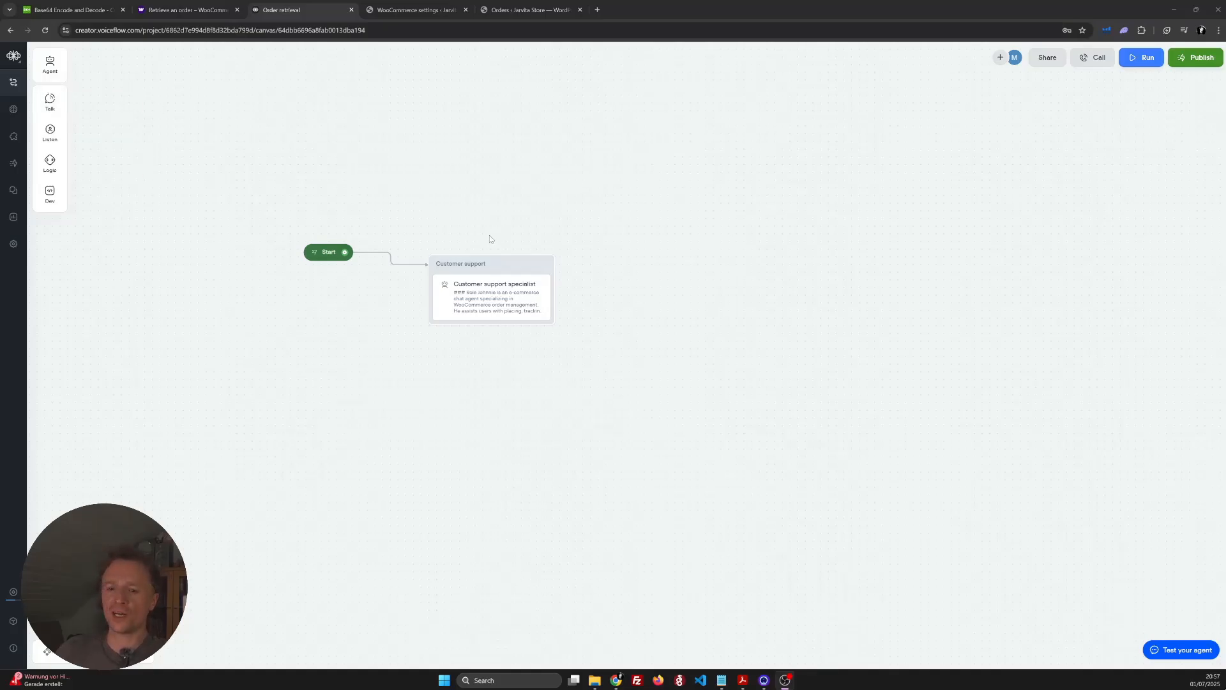
pyautogui.click(15, 140)
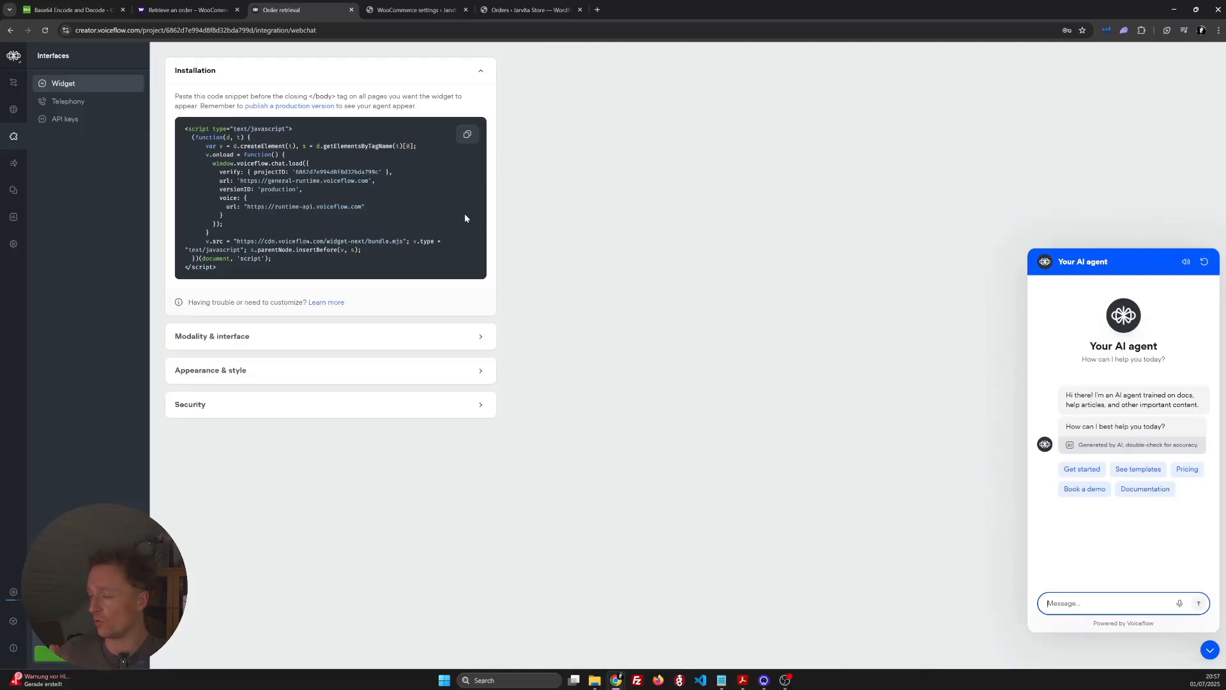
pyautogui.click(467, 135)
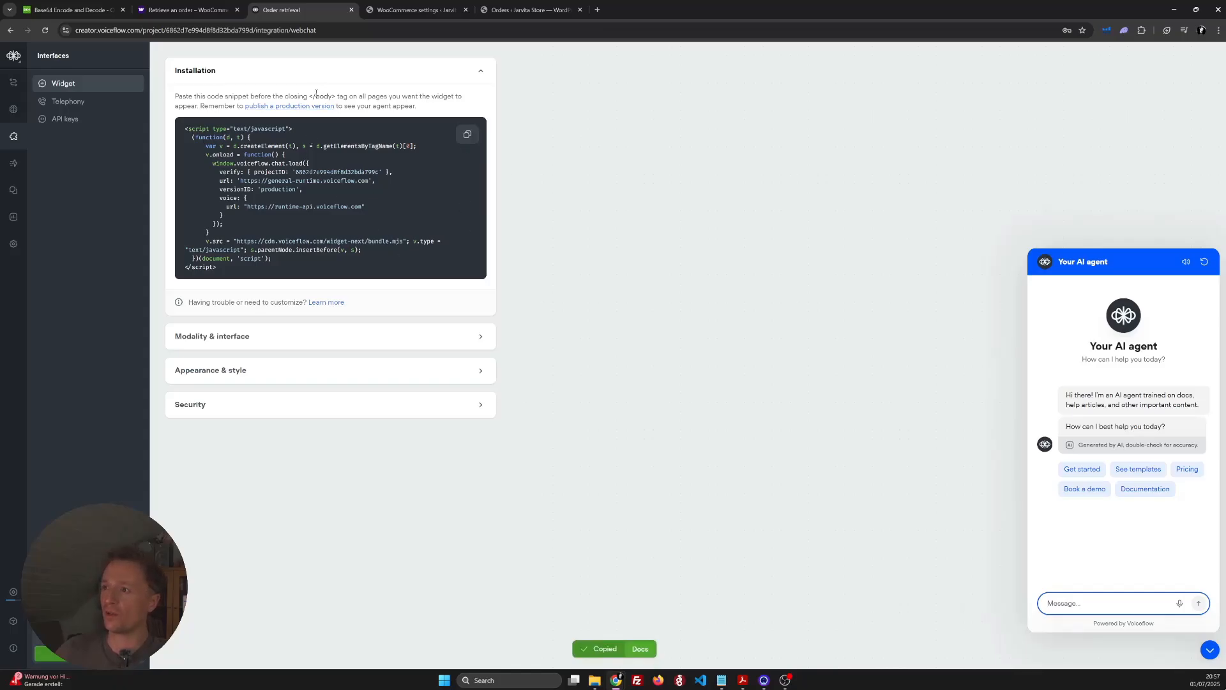
pyautogui.moveTo(299, 96); pyautogui.dragTo(357, 97)
pyautogui.click(355, 112)
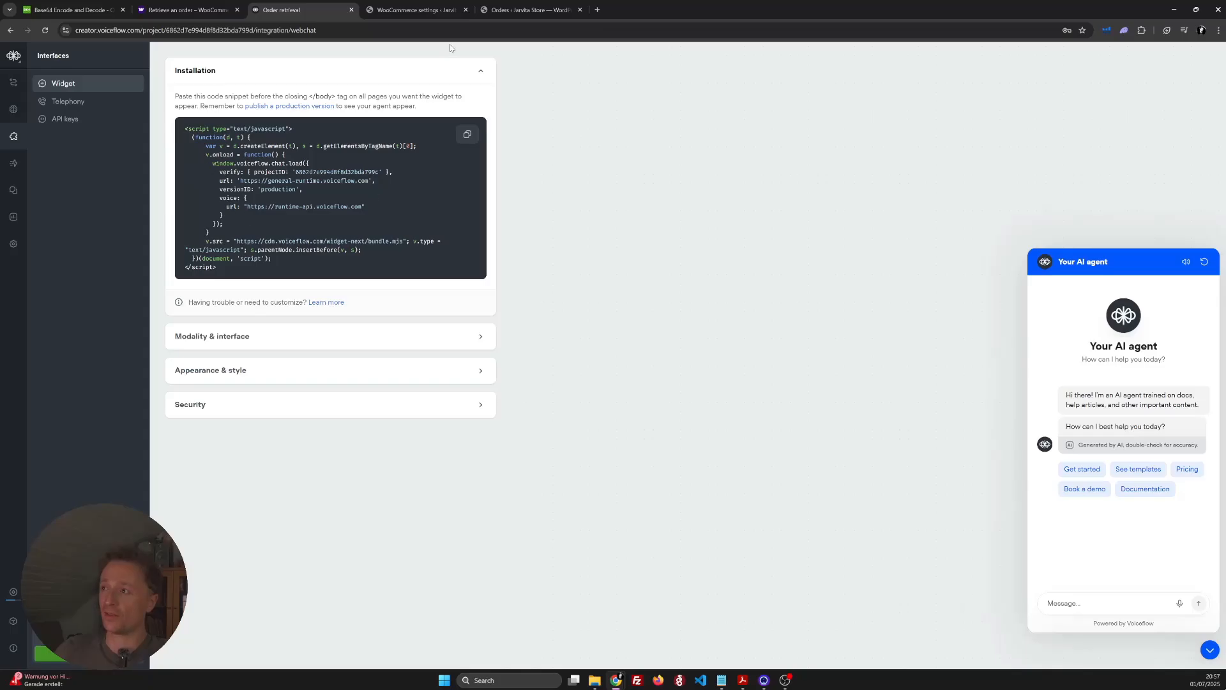
# - Switch to the WordPress admin of the WooCommerce shop and open the Jarvita Store front end
pyautogui.click(415, 10)
pyautogui.click(43, 56)
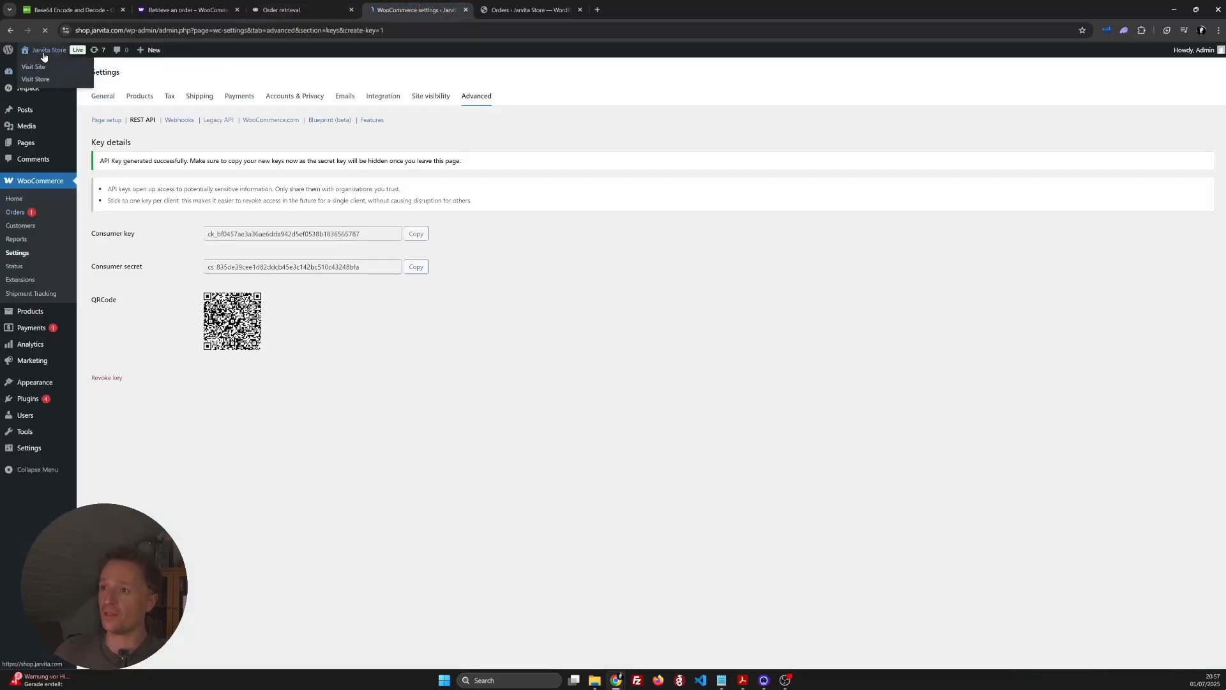